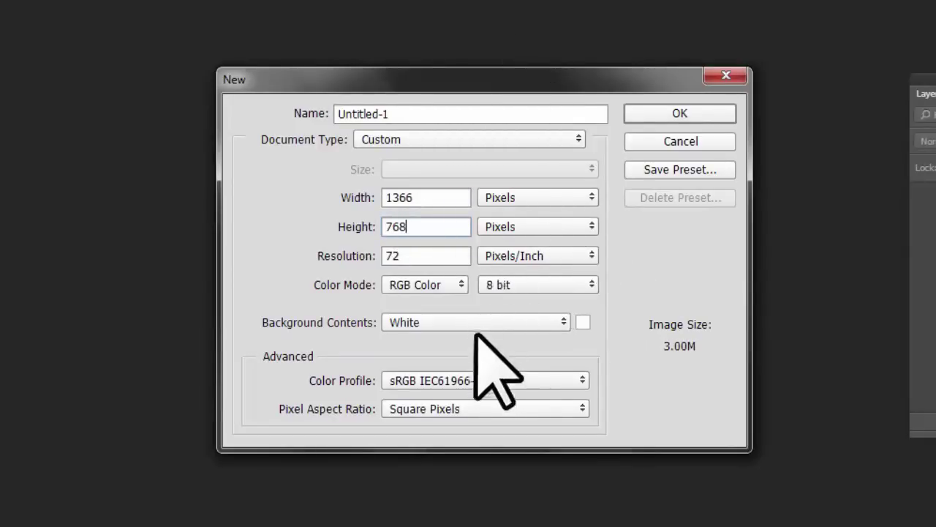
Step: Create a white RGB document 1366 pixels wide and 766 pixels high at 72 pixels/inch
{"action": "key", "text": "Down"}
{"action": "key", "text": "Down"}
{"action": "key", "text": "Down"}
{"action": "key", "text": "Down"}
{"action": "key", "text": "Down"}
{"action": "key", "text": "Down"}
{"action": "key", "text": "Up"}
{"action": "key", "text": "Up"}
{"action": "key", "text": "Up"}
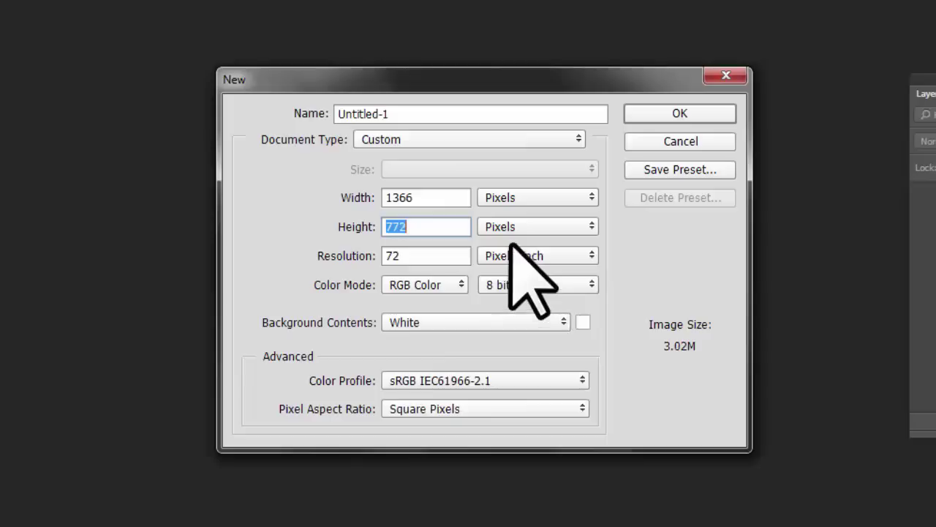
{"action": "key", "text": "Up"}
{"action": "key", "text": "Up"}
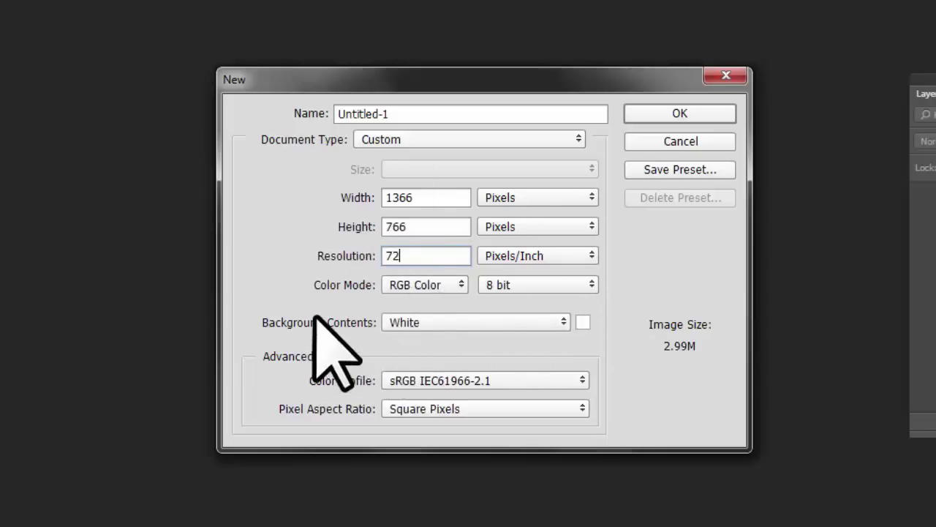
{"action": "left_click", "coordinate": [411, 324]}
{"action": "left_click", "coordinate": [667, 117]}
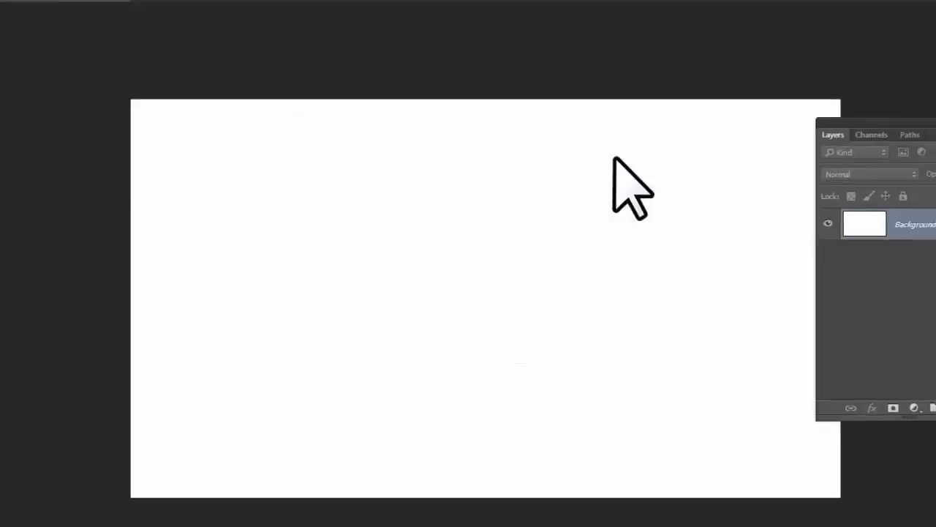
Step: Extend the canvas well below the original page with the Crop tool, keeping its full width
{"action": "left_click_drag", "start_coordinate": [528, 296], "coordinate": [518, 297]}
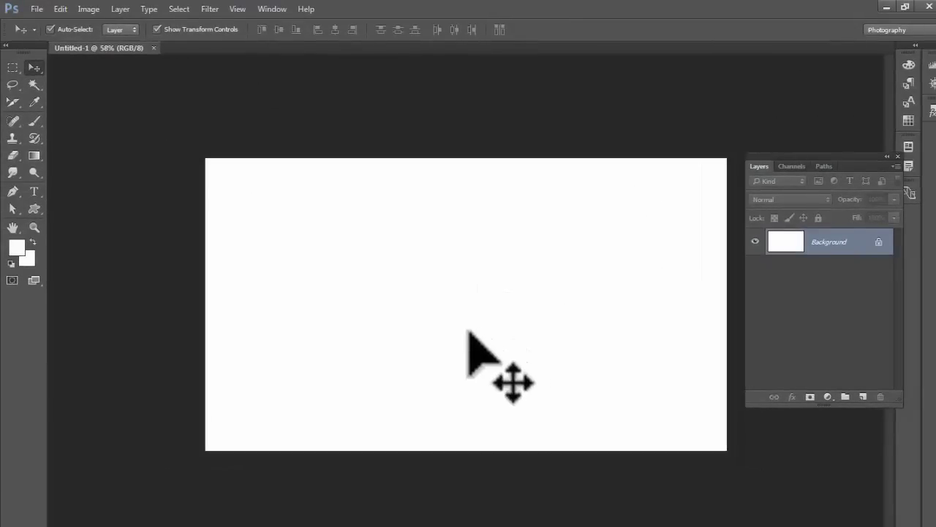
{"action": "left_click_drag", "start_coordinate": [389, 299], "coordinate": [371, 294]}
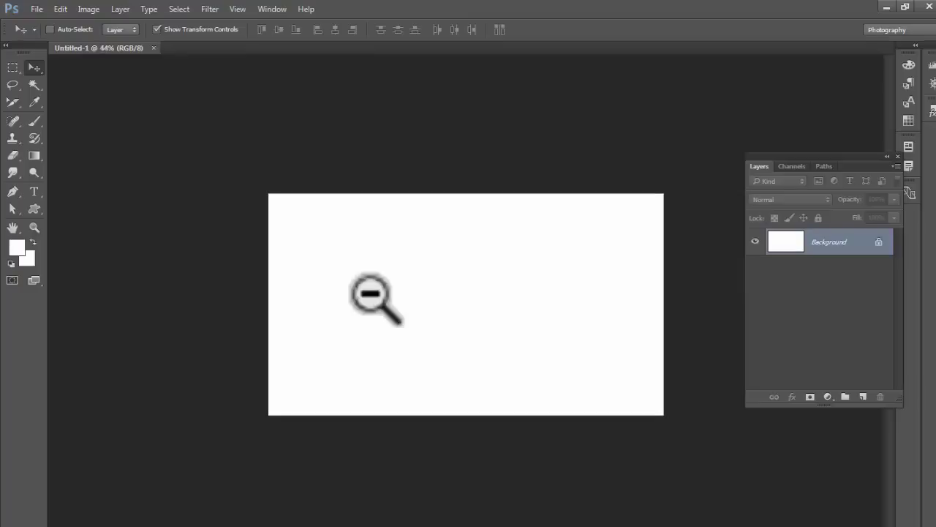
{"action": "key", "text": "c"}
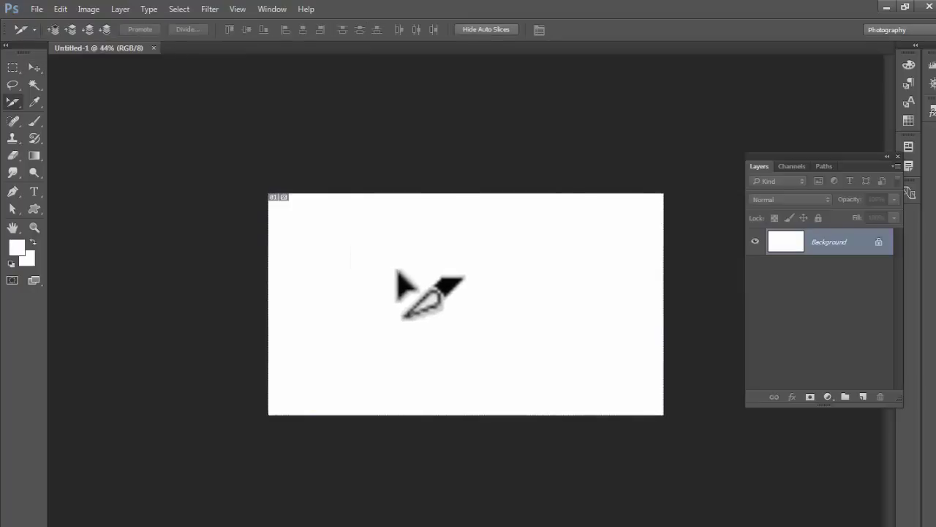
{"action": "right_click", "coordinate": [16, 104]}
{"action": "left_click", "coordinate": [66, 99]}
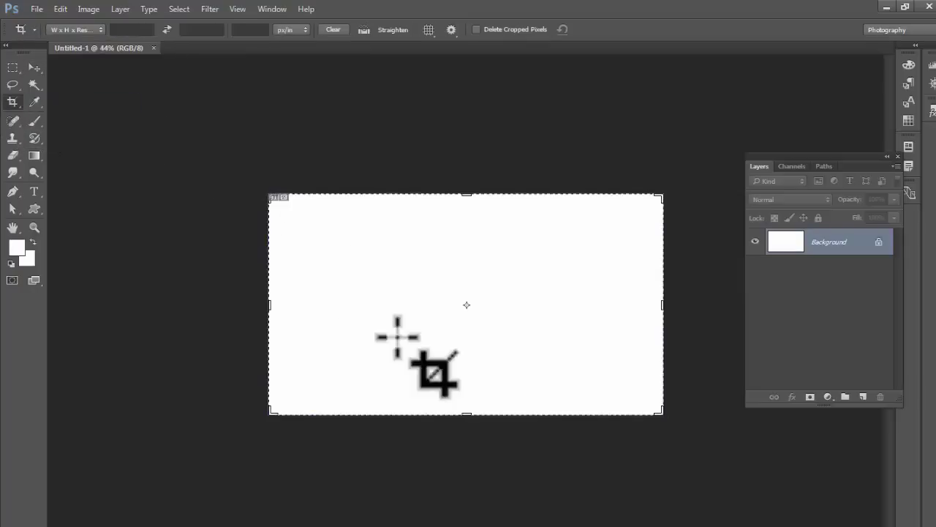
{"action": "left_click_drag", "start_coordinate": [466, 414], "coordinate": [484, 516]}
{"action": "key", "text": "Return"}
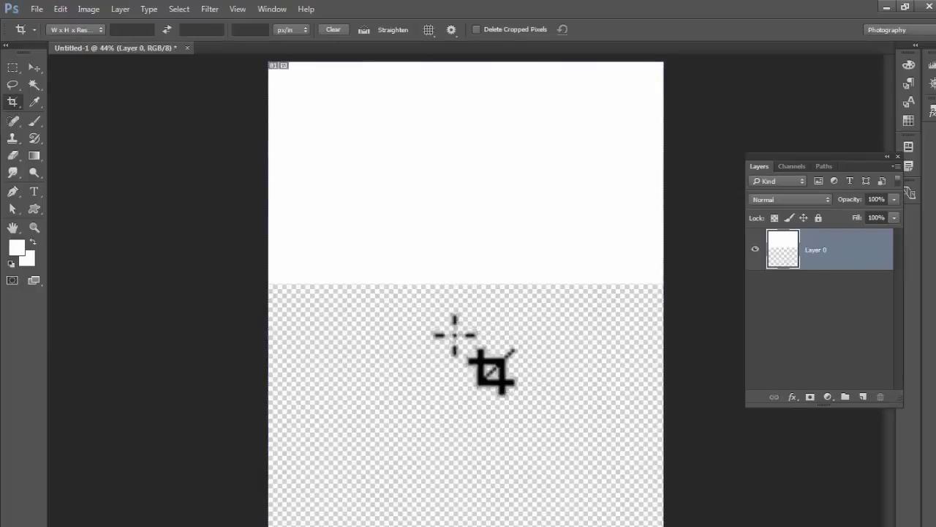
Step: Fill the whole enlarged page layer with white
{"action": "key", "text": "shift+F5"}
{"action": "key", "text": "Return"}
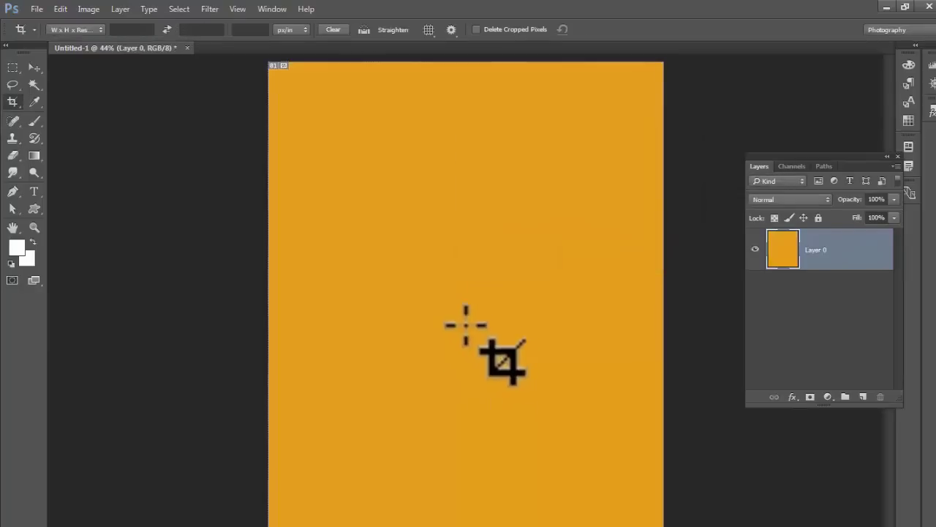
{"action": "key", "text": "shift+F5"}
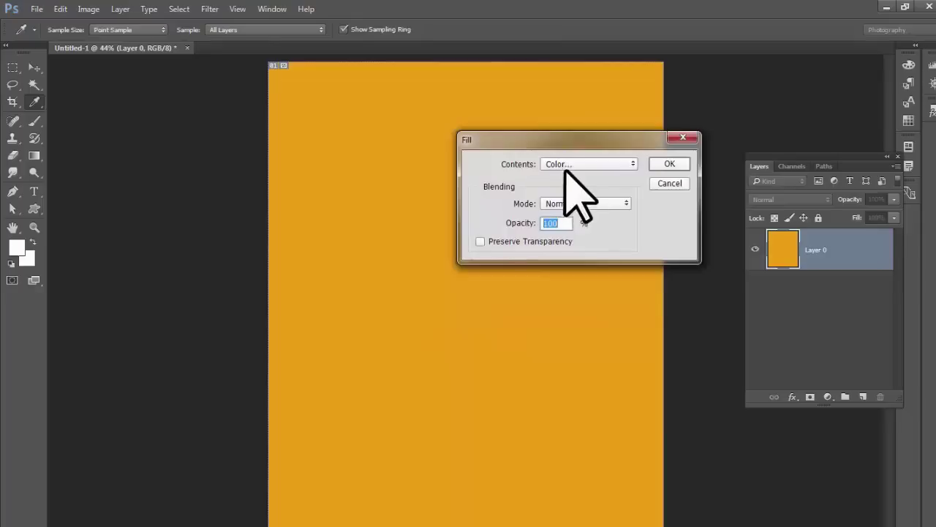
{"action": "left_click", "coordinate": [562, 166]}
{"action": "left_click", "coordinate": [555, 269]}
{"action": "key", "text": "Return"}
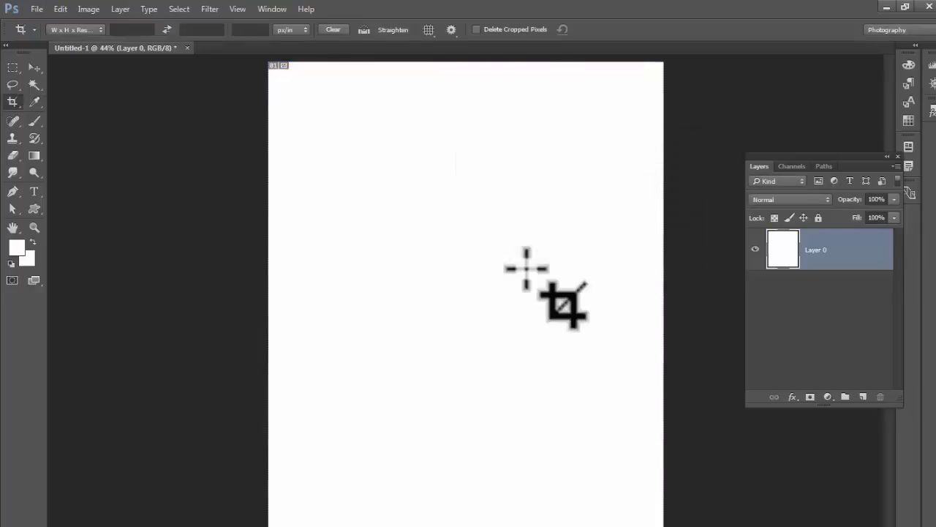
{"action": "scroll", "coordinate": [446, 254], "scroll_direction": "down", "scroll_amount": 1}
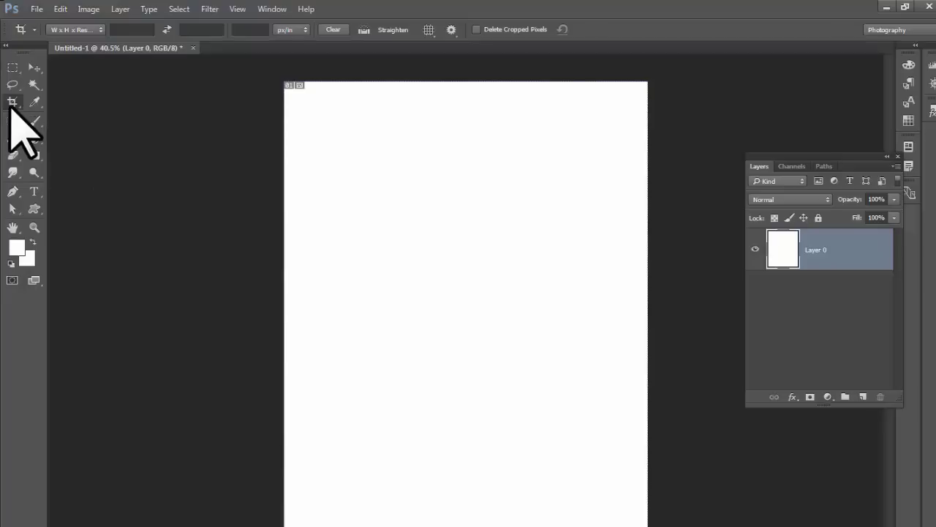
Step: Marquee a full-width header area about 1366 × 601 px at the page's top and fill it with black on a new layer
{"action": "left_click", "coordinate": [12, 67]}
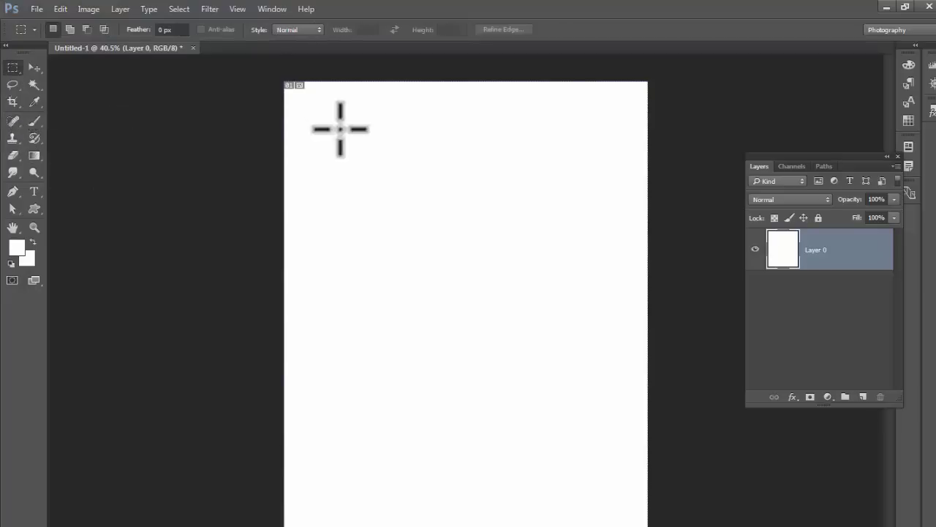
{"action": "left_click_drag", "start_coordinate": [633, 146], "coordinate": [666, 214]}
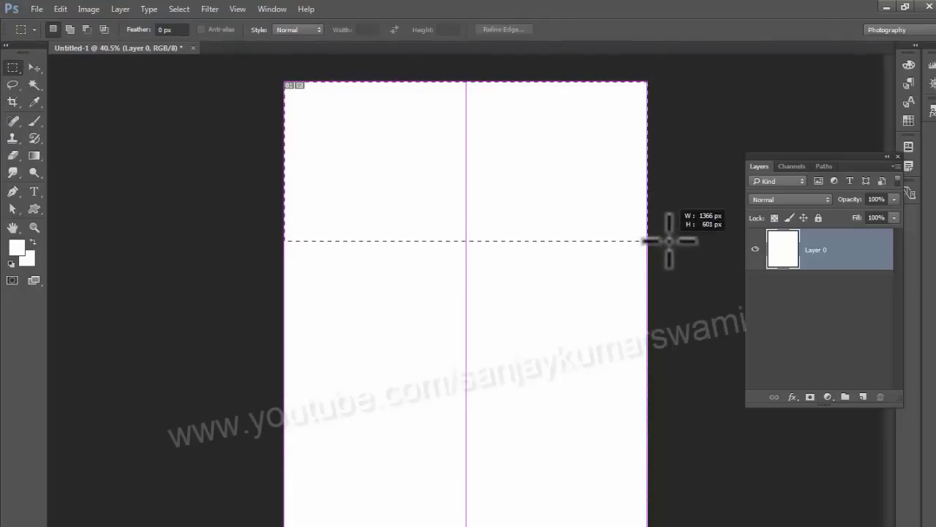
{"action": "left_click_drag", "start_coordinate": [668, 240], "coordinate": [669, 241]}
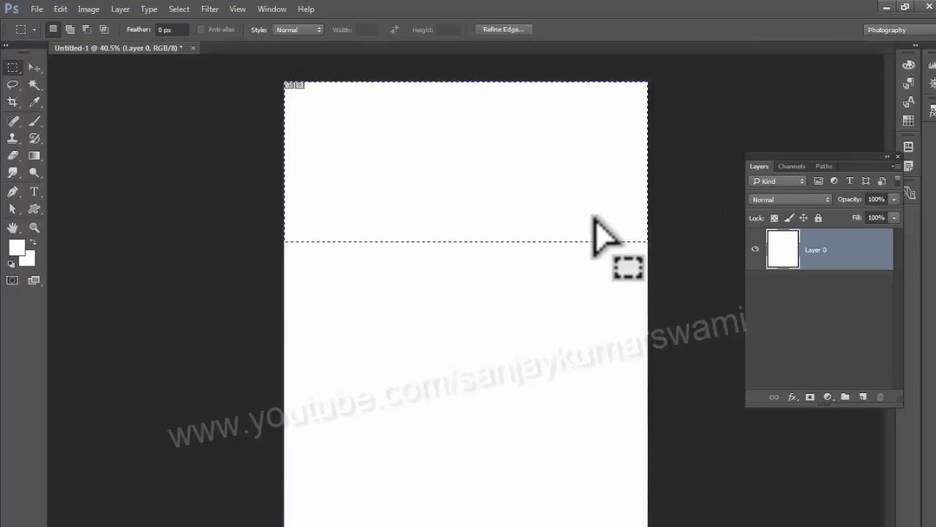
{"action": "left_click", "coordinate": [862, 397]}
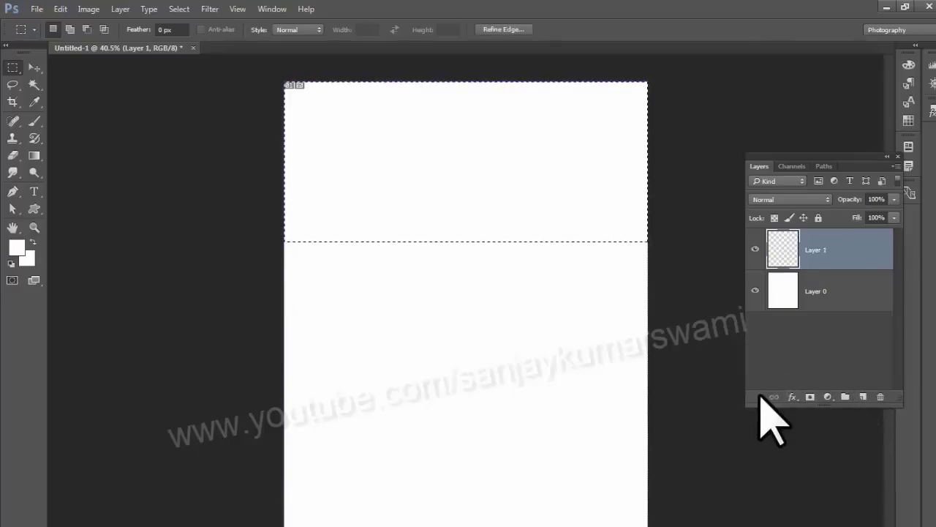
{"action": "key", "text": "shift+F5"}
{"action": "left_click", "coordinate": [567, 166]}
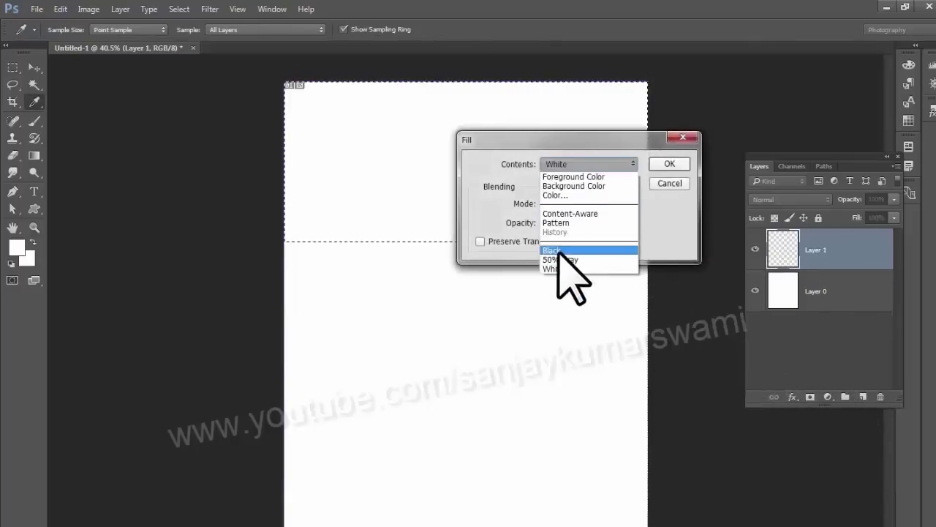
{"action": "left_click", "coordinate": [558, 252]}
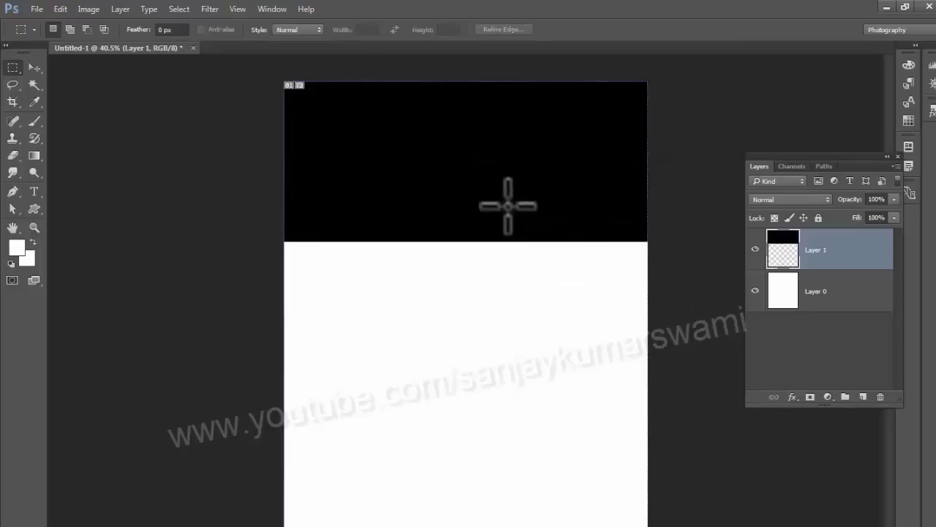
{"action": "key", "text": "v"}
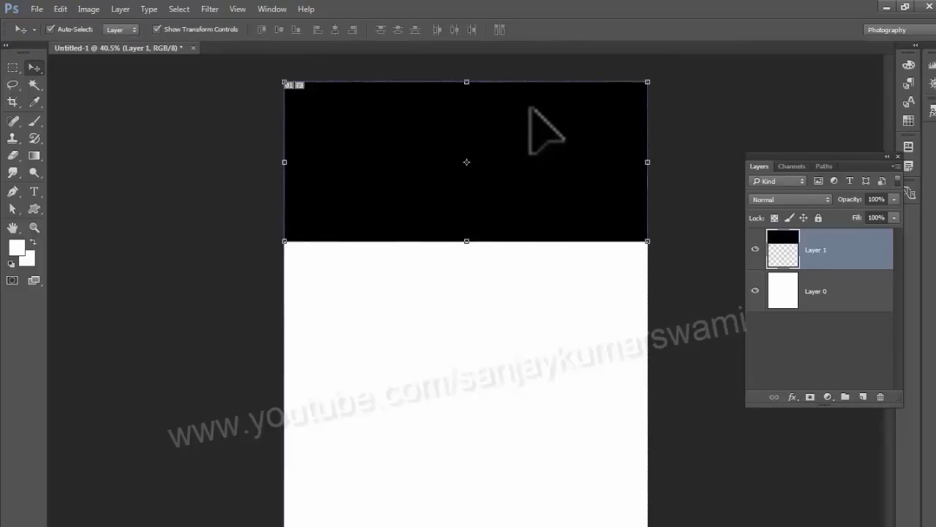
Step: Select a thin menu bar at the header's upper right, trim its left end, and fill it with white on a new layer
{"action": "key", "text": "m"}
{"action": "left_click_drag", "start_coordinate": [456, 96], "coordinate": [677, 122]}
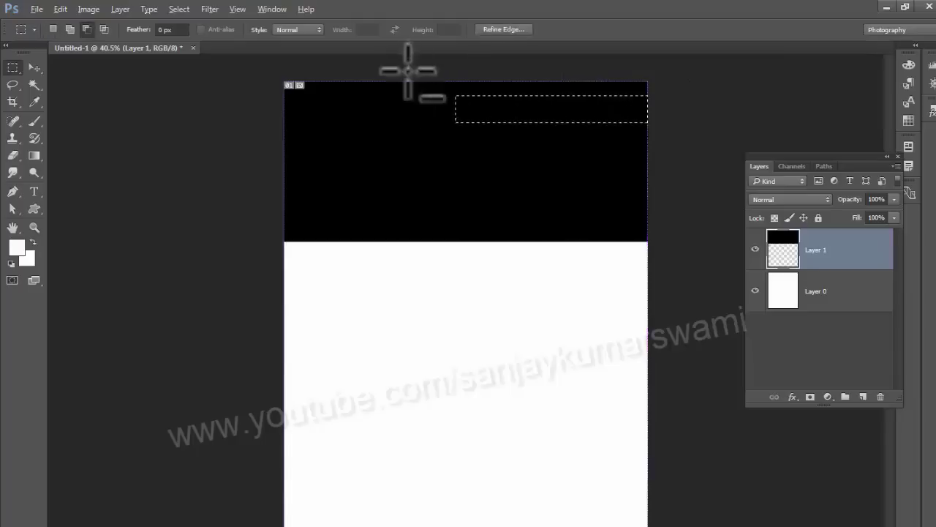
{"action": "left_click_drag", "start_coordinate": [408, 71], "coordinate": [470, 158]}
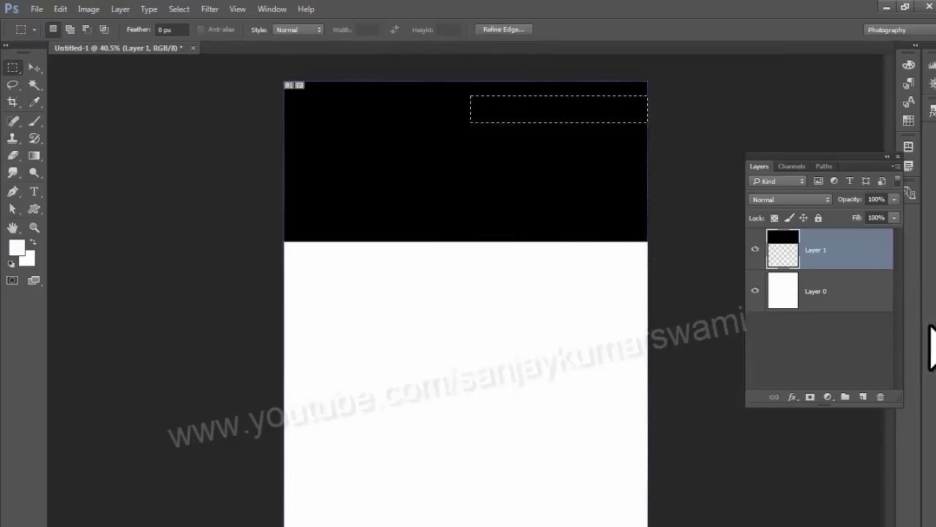
{"action": "left_click", "coordinate": [863, 397]}
{"action": "key", "text": "shift+F5"}
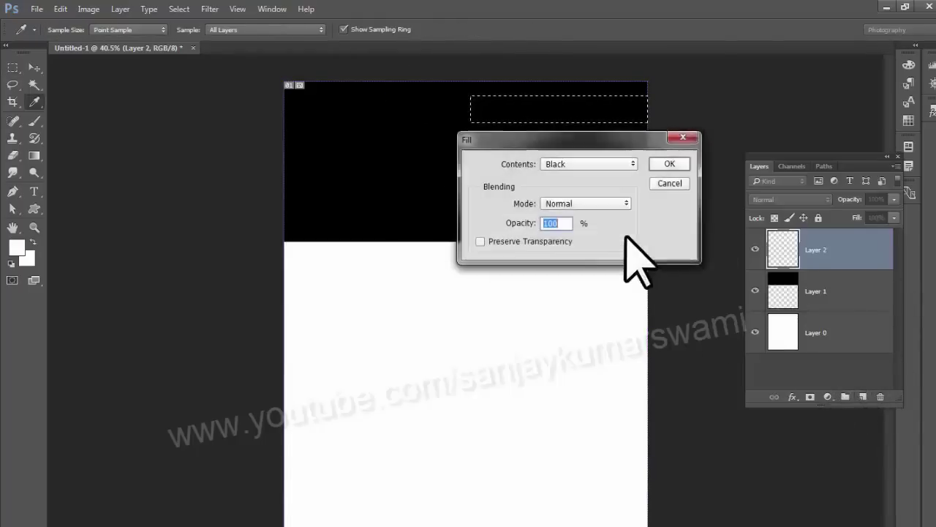
{"action": "left_click", "coordinate": [594, 167]}
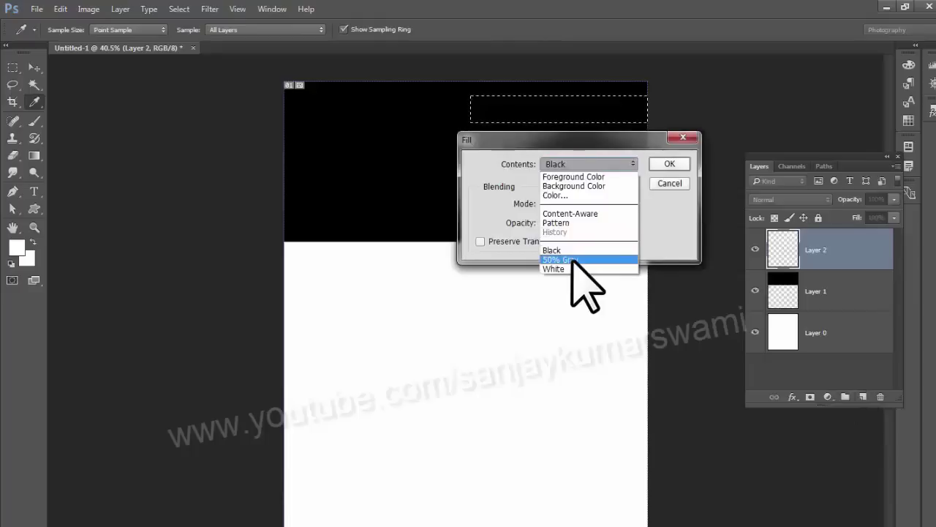
{"action": "left_click", "coordinate": [572, 268]}
{"action": "left_click", "coordinate": [680, 173]}
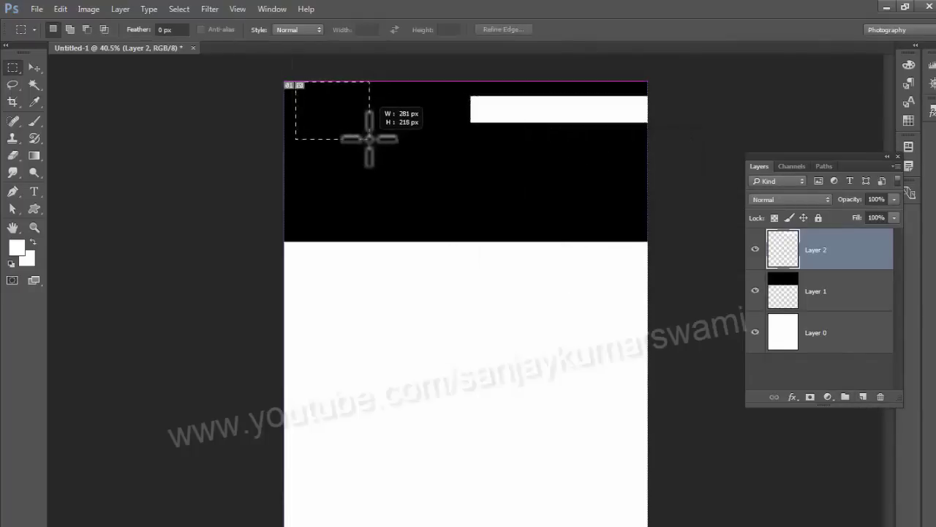
Step: Marquee a logo block about 281 × 218 px at the header's upper left and fill it with white on a new layer
{"action": "left_click_drag", "start_coordinate": [369, 138], "coordinate": [369, 138]}
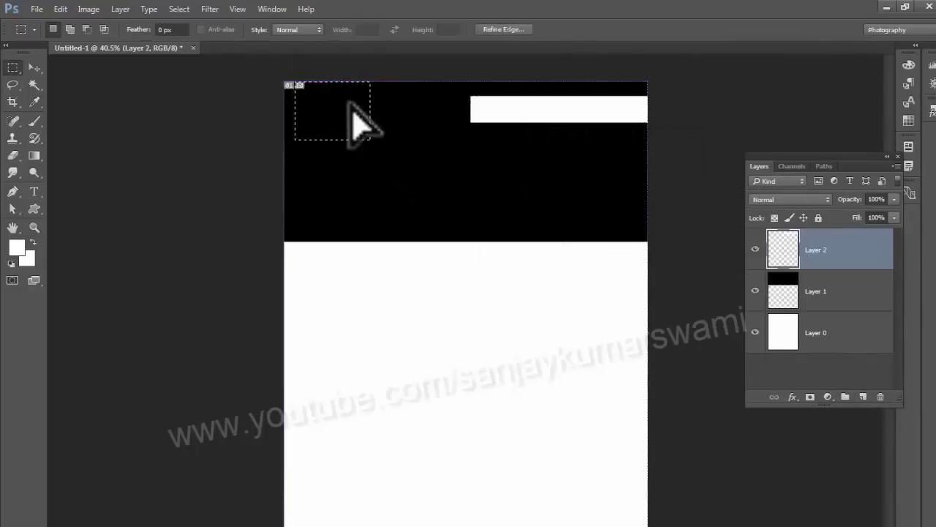
{"action": "left_click", "coordinate": [864, 397]}
{"action": "key", "text": "shift+F5"}
{"action": "key", "text": "Return"}
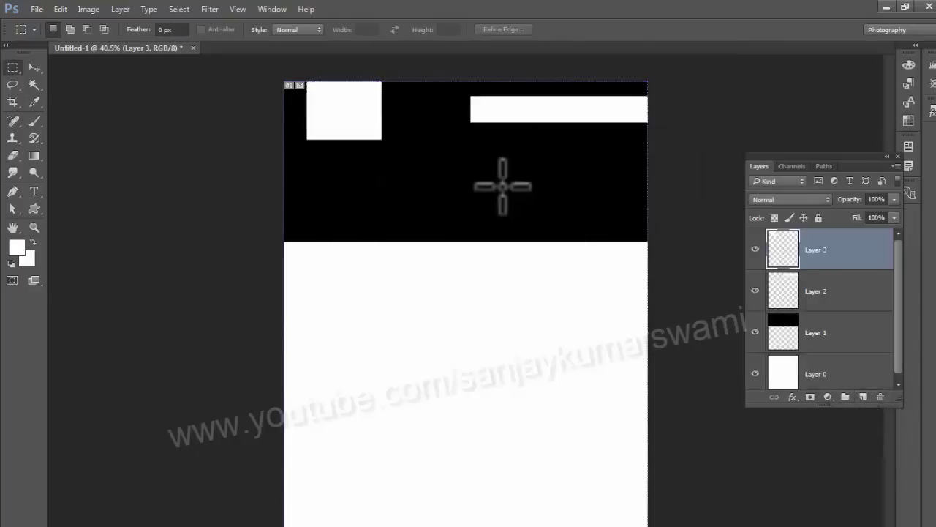
Step: Lower the layer opacity of the white logo block and the white menu bar so both look gray
{"action": "key", "text": "v"}
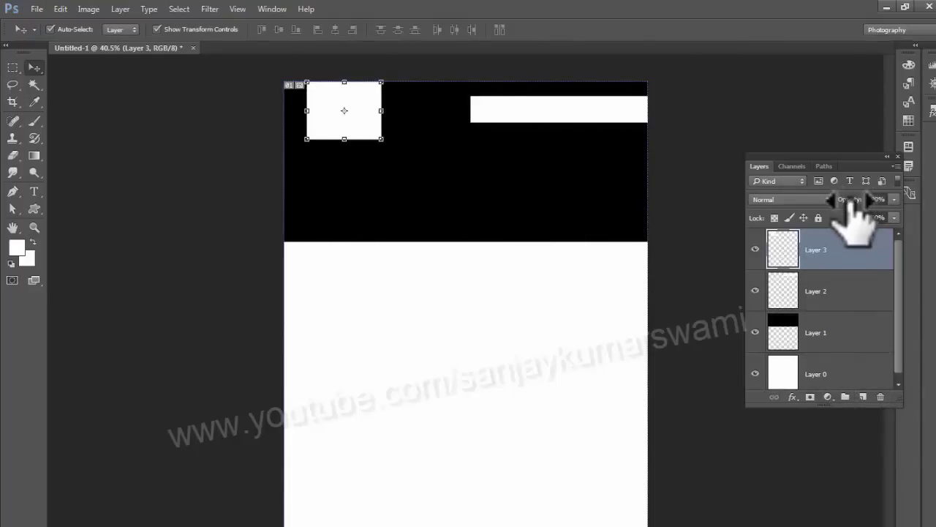
{"action": "left_click_drag", "start_coordinate": [834, 209], "coordinate": [812, 210]}
{"action": "left_click", "coordinate": [537, 109]}
{"action": "left_click", "coordinate": [504, 272]}
Step: Duplicate the black header band into a footer strip at the page bottom and a full-width content band just above it
{"action": "left_click", "coordinate": [484, 225]}
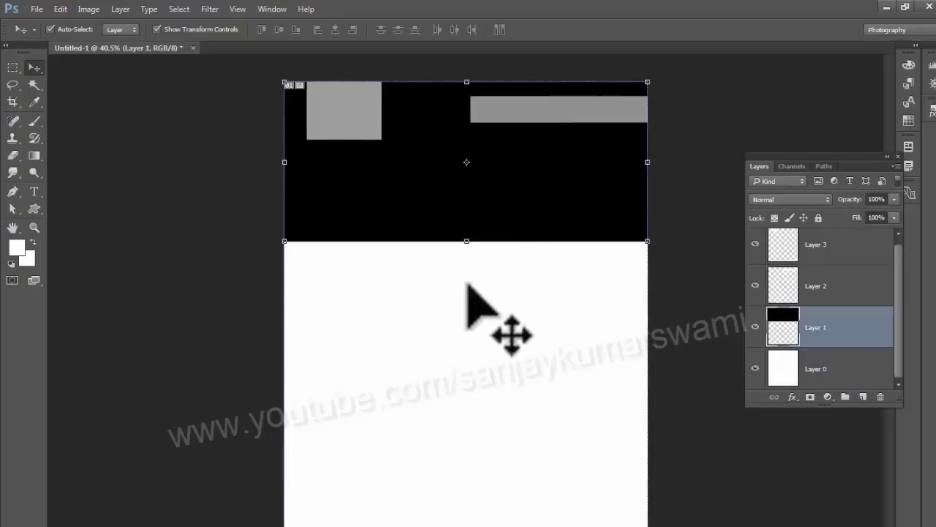
{"action": "left_click_drag", "start_coordinate": [545, 141], "coordinate": [488, 358]}
{"action": "key", "text": "ctrl+minus"}
{"action": "key", "text": "ctrl+plus"}
{"action": "key", "text": "Return"}
{"action": "left_click_drag", "start_coordinate": [481, 451], "coordinate": [481, 459]}
{"action": "key", "text": "Return"}
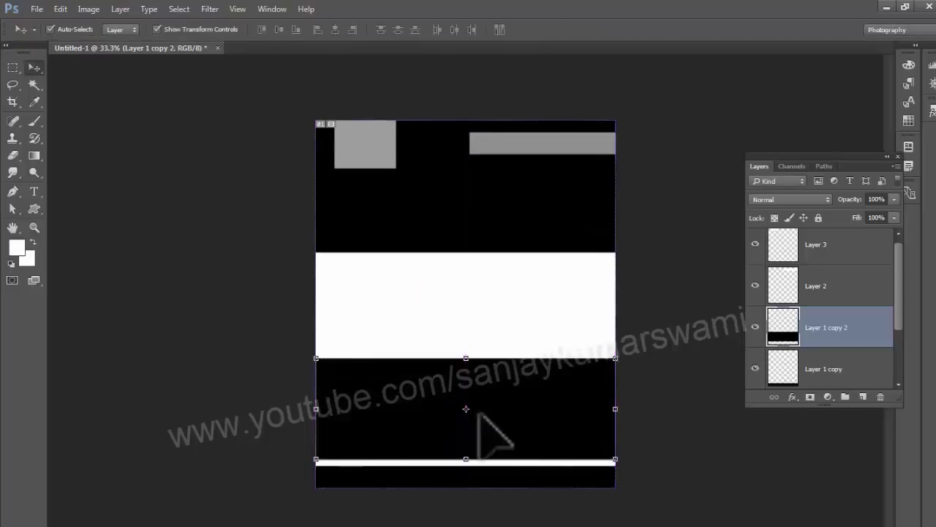
Step: Duplicate the black content band and scale the copy down to a small box overlapping the header's lower edge
{"action": "left_click_drag", "start_coordinate": [479, 413], "coordinate": [483, 310]}
{"action": "left_click_drag", "start_coordinate": [619, 308], "coordinate": [387, 306]}
{"action": "mouse_move", "coordinate": [371, 318]}
{"action": "left_mouse_down"}
{"action": "mouse_move", "coordinate": [376, 297]}
{"action": "mouse_move", "coordinate": [359, 286]}
{"action": "mouse_move", "coordinate": [391, 264]}
{"action": "mouse_move", "coordinate": [368, 261]}
{"action": "mouse_move", "coordinate": [356, 235]}
{"action": "mouse_move", "coordinate": [589, 231]}
{"action": "left_mouse_up"}
{"action": "scroll", "coordinate": [375, 297], "scroll_direction": "up", "scroll_amount": 2}
{"action": "key", "text": "Return"}
Step: Outline the small black box with a thin white stroke and duplicate it into a row of three boxes
{"action": "left_click", "coordinate": [60, 9]}
{"action": "left_click", "coordinate": [77, 218]}
{"action": "type", "text": "50"}
{"action": "key", "text": "Return"}
Step: Space the three outlined boxes evenly and scale them up together to nearly span the page width across the header's lower edge
{"action": "left_click", "coordinate": [473, 243]}
{"action": "left_click", "coordinate": [366, 272], "text": "shift"}
{"action": "left_click", "coordinate": [618, 255], "text": "shift"}
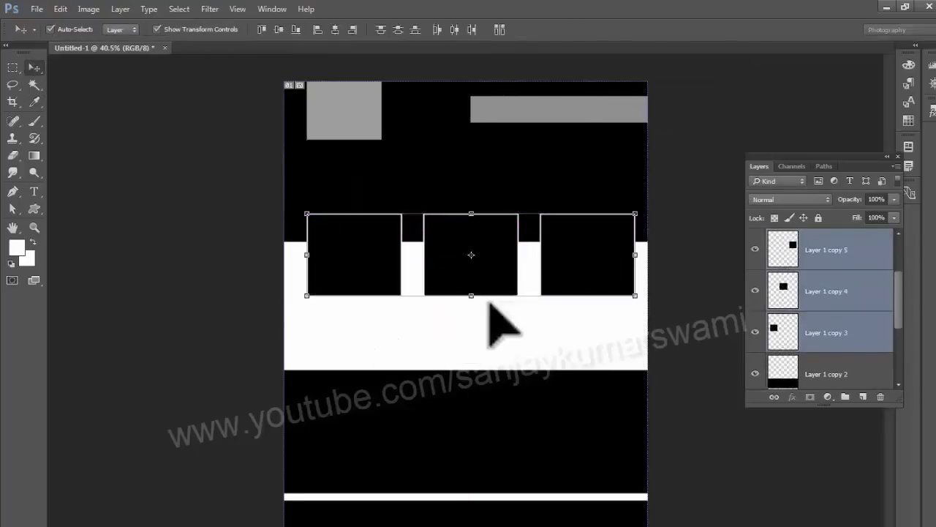
{"action": "left_click_drag", "start_coordinate": [479, 252], "coordinate": [465, 252]}
{"action": "left_click_drag", "start_coordinate": [562, 224], "coordinate": [538, 224]}
{"action": "left_click", "coordinate": [460, 242], "text": "shift"}
{"action": "left_click", "coordinate": [365, 242], "text": "shift"}
{"action": "left_click_drag", "start_coordinate": [611, 214], "coordinate": [628, 209]}
{"action": "left_click_drag", "start_coordinate": [553, 236], "coordinate": [560, 241]}
{"action": "key", "text": "Return"}
Step: Stretch the top edge of the lower black content band upward to narrow the white gap under the three boxes
{"action": "left_click", "coordinate": [475, 383]}
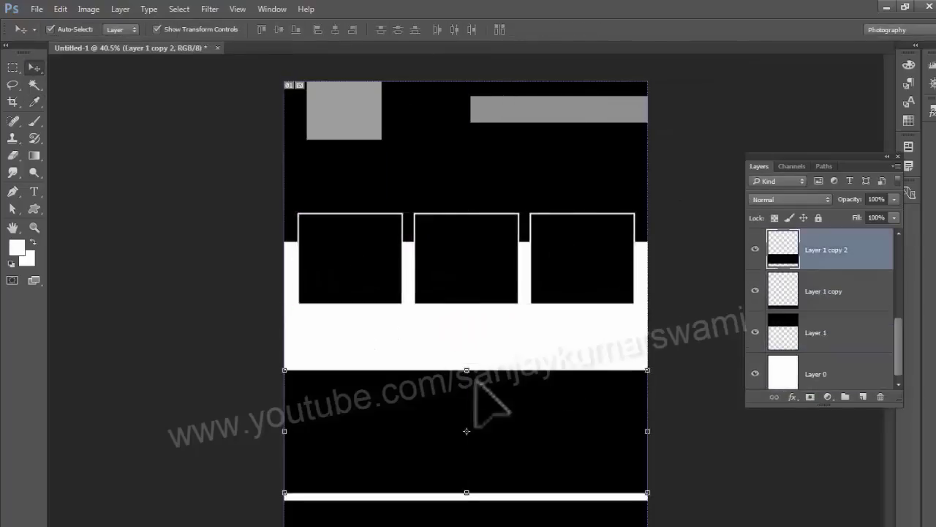
{"action": "left_click_drag", "start_coordinate": [467, 370], "coordinate": [466, 339]}
{"action": "key", "text": "Return"}
{"action": "left_click", "coordinate": [688, 351]}
{"action": "left_click_drag", "start_coordinate": [531, 347], "coordinate": [540, 347]}
{"action": "left_click", "coordinate": [473, 399]}
{"action": "left_click_drag", "start_coordinate": [482, 322], "coordinate": [476, 322]}
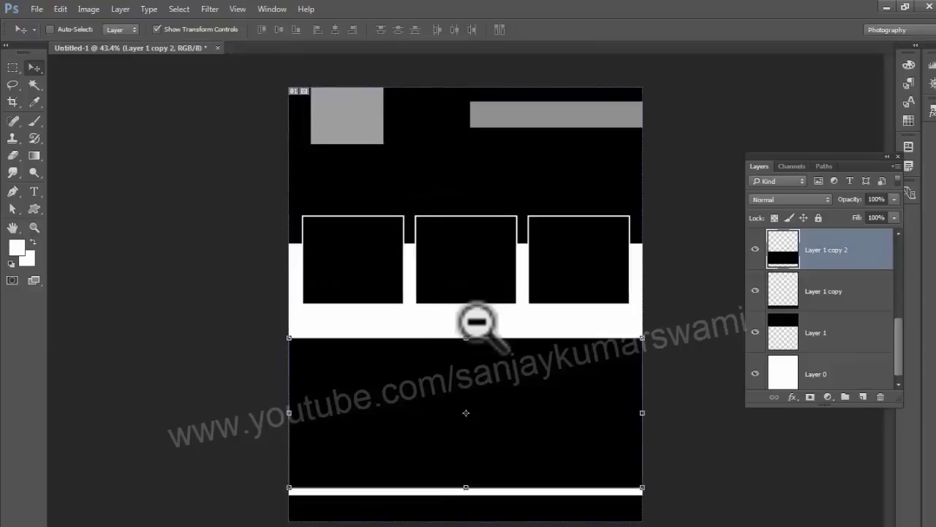
{"action": "left_click", "coordinate": [673, 279], "text": "ctrl"}
{"action": "left_click_drag", "start_coordinate": [567, 155], "coordinate": [588, 160]}
Step: Place the Food01 picture directly above the header's black layer and move it up over the header
{"action": "left_click", "coordinate": [502, 155]}
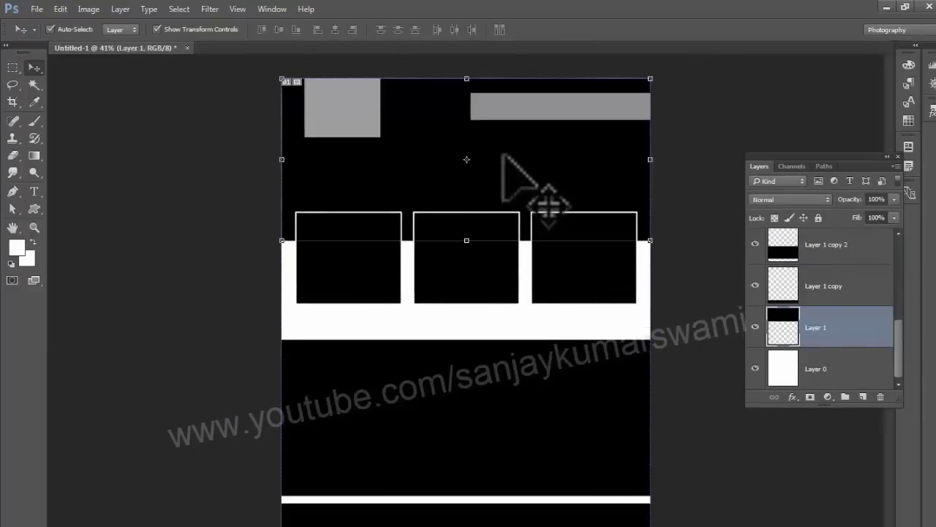
{"action": "key", "text": "alt+Tab"}
{"action": "left_click_drag", "start_coordinate": [460, 2], "coordinate": [384, 297]}
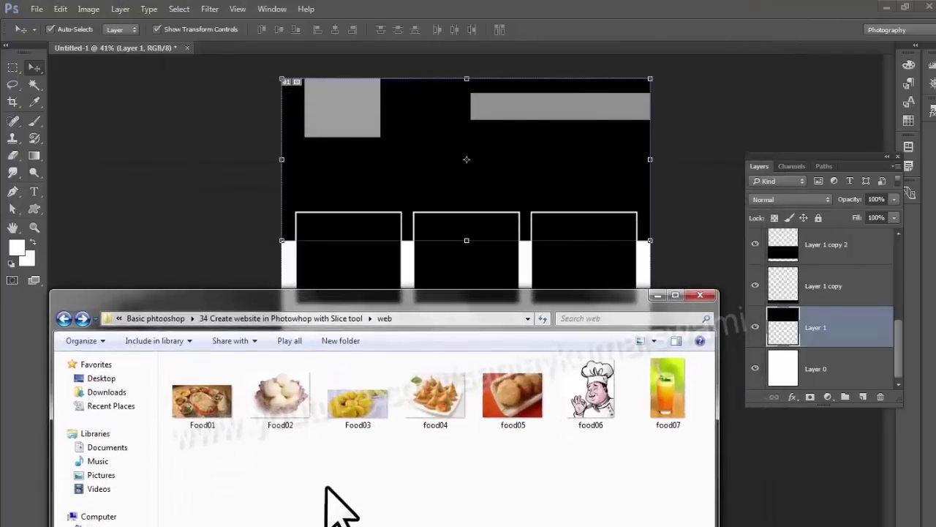
{"action": "left_click_drag", "start_coordinate": [208, 404], "coordinate": [454, 159]}
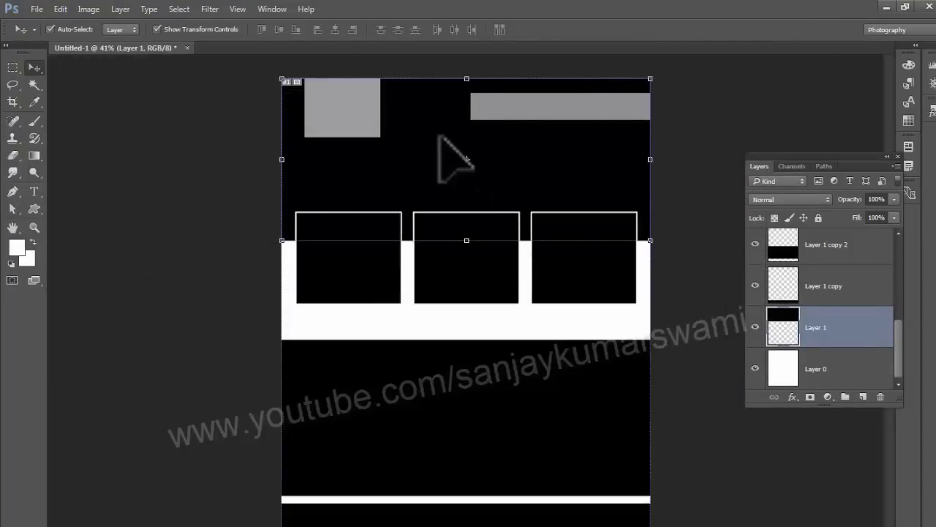
{"action": "key", "text": "alt+Tab"}
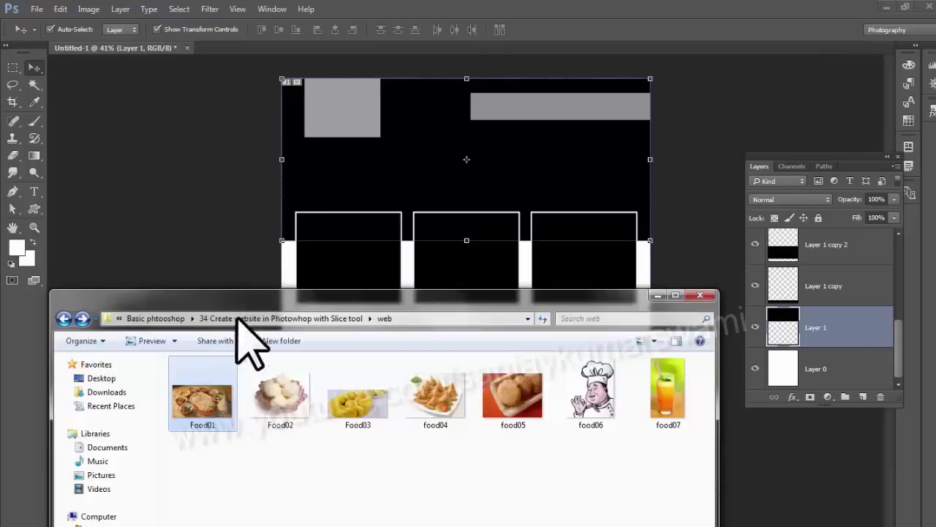
{"action": "left_click_drag", "start_coordinate": [205, 407], "coordinate": [482, 241]}
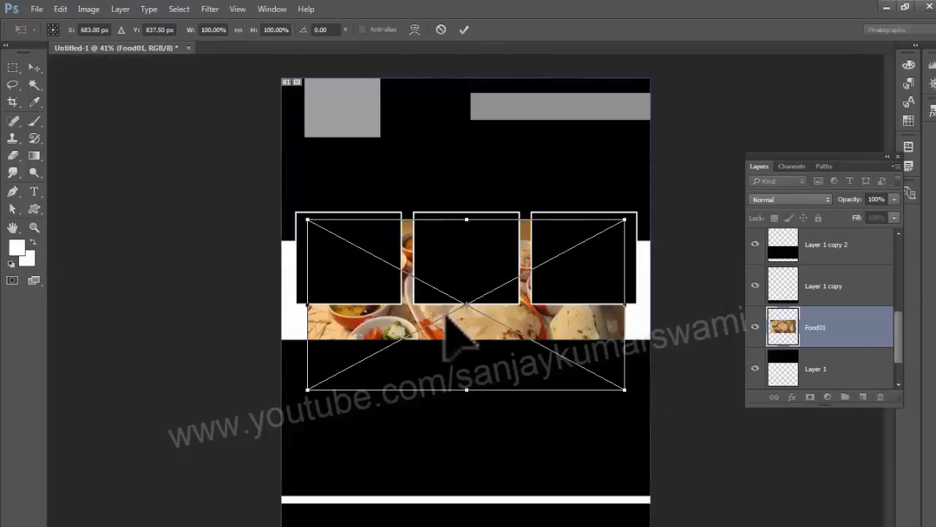
{"action": "left_click_drag", "start_coordinate": [446, 313], "coordinate": [446, 173]}
{"action": "key", "text": "Return"}
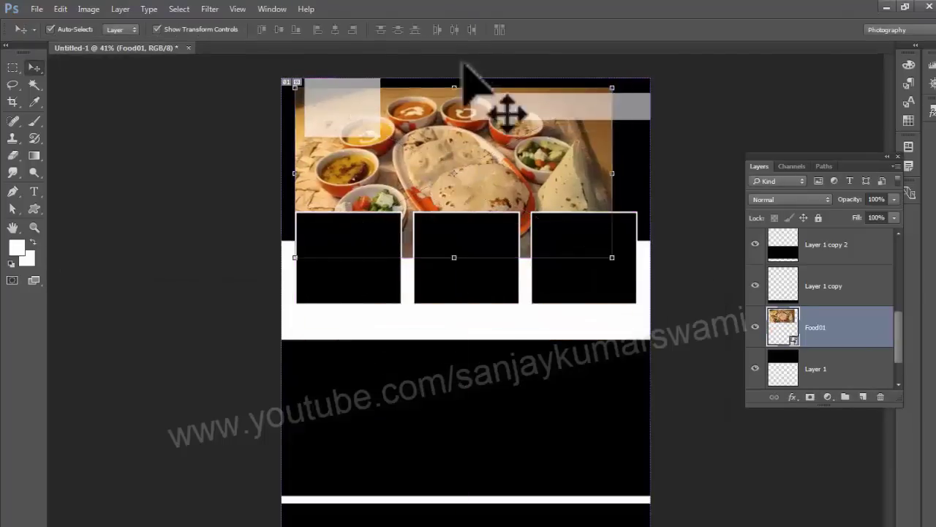
Step: Clip the Food01 picture to the header block and scale it up to cover the full header width
{"action": "right_click", "coordinate": [847, 341]}
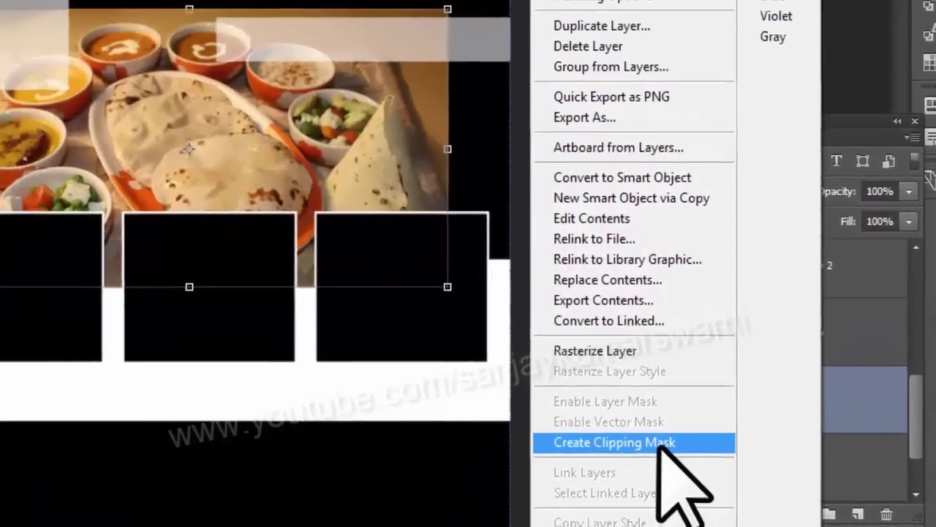
{"action": "left_click", "coordinate": [596, 443]}
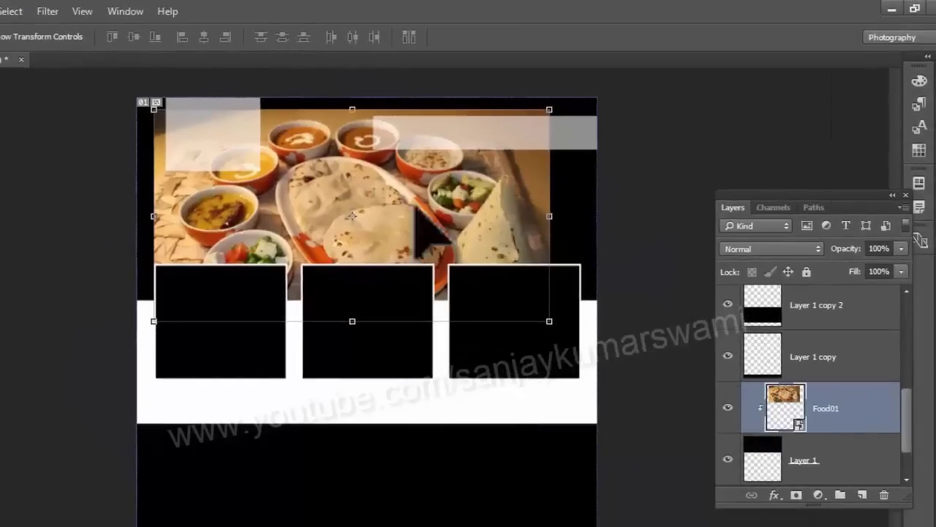
{"action": "left_click_drag", "start_coordinate": [328, 174], "coordinate": [290, 155]}
{"action": "left_click_drag", "start_coordinate": [516, 305], "coordinate": [598, 350]}
{"action": "key", "text": "Return"}
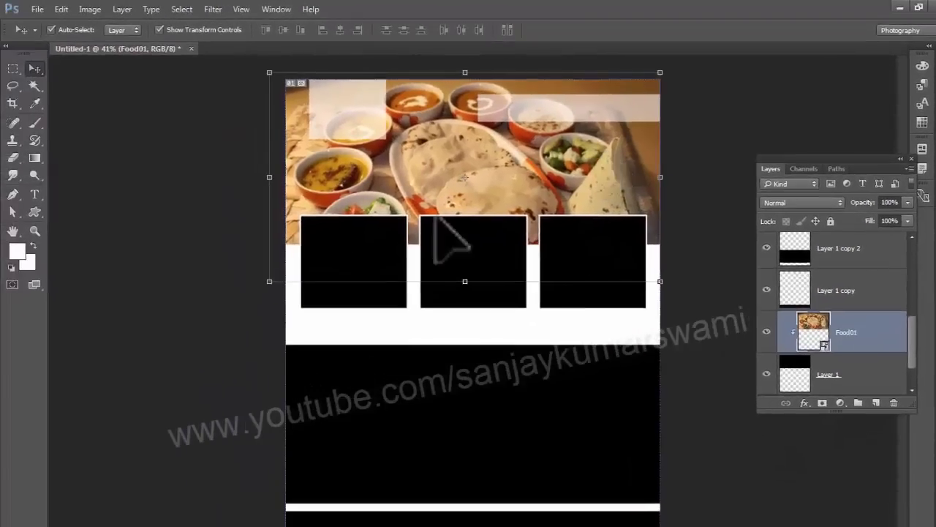
Step: Place the Food03 picture directly above the first box's layer and position it over that box
{"action": "left_click", "coordinate": [253, 314]}
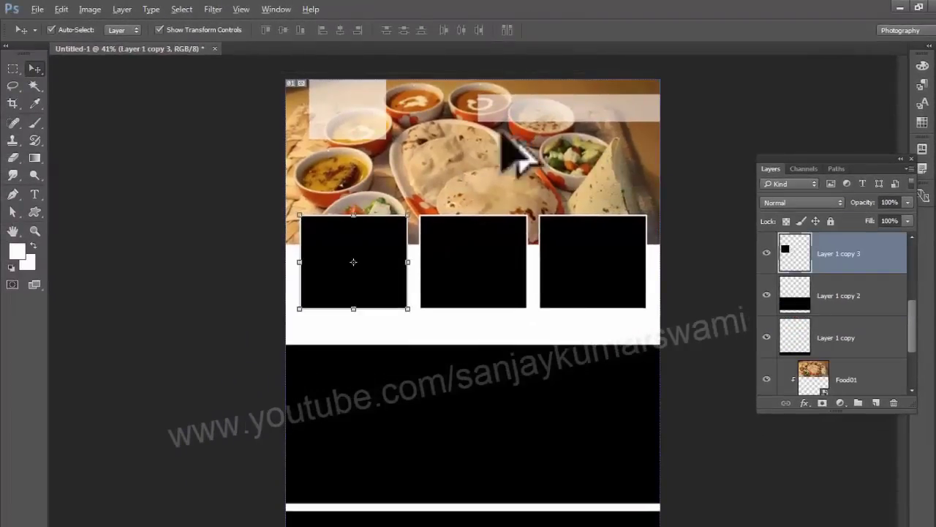
{"action": "key", "text": "alt+Tab"}
{"action": "left_click_drag", "start_coordinate": [364, 422], "coordinate": [292, 256]}
{"action": "left_click_drag", "start_coordinate": [434, 310], "coordinate": [330, 280]}
{"action": "key", "text": "Return"}
Step: Clip the Food03 picture to the first box, scale it to fill the box, and clip food05 to the third box
{"action": "right_click", "coordinate": [848, 252]}
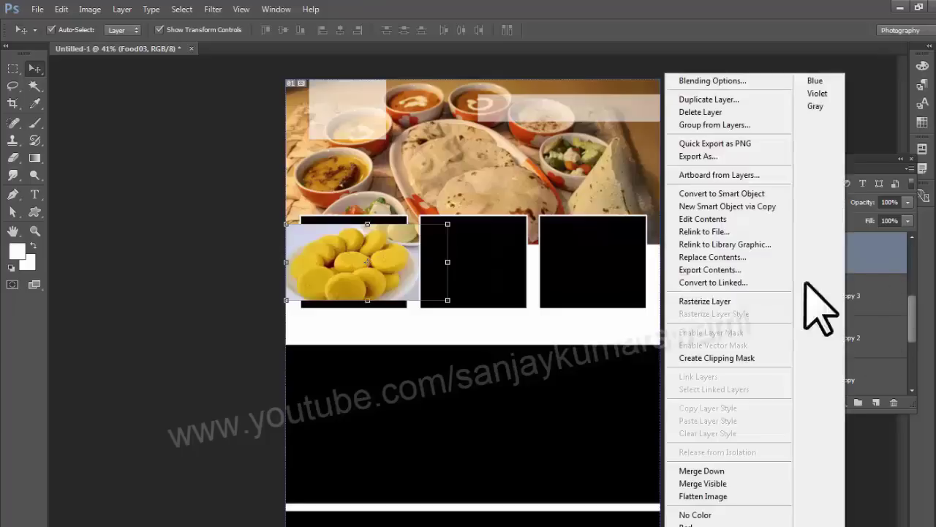
{"action": "left_click", "coordinate": [720, 356]}
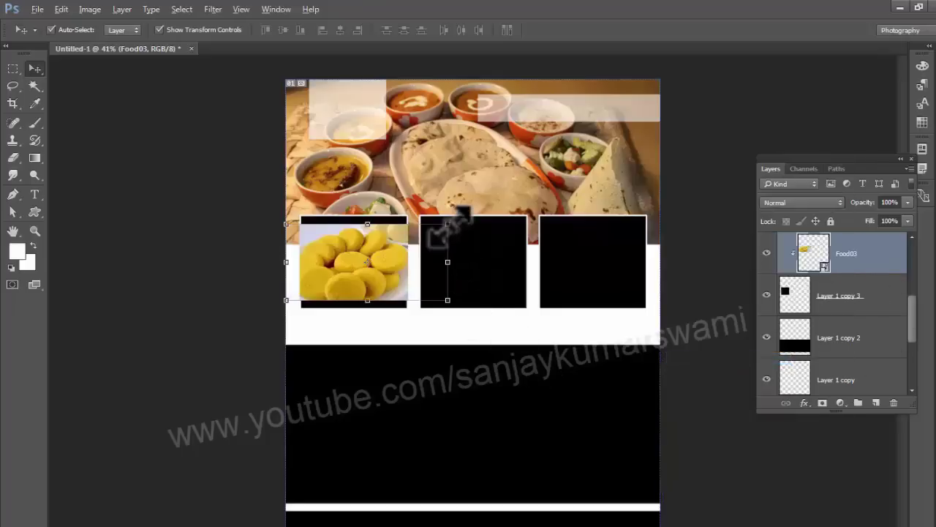
{"action": "left_click_drag", "start_coordinate": [460, 216], "coordinate": [476, 193]}
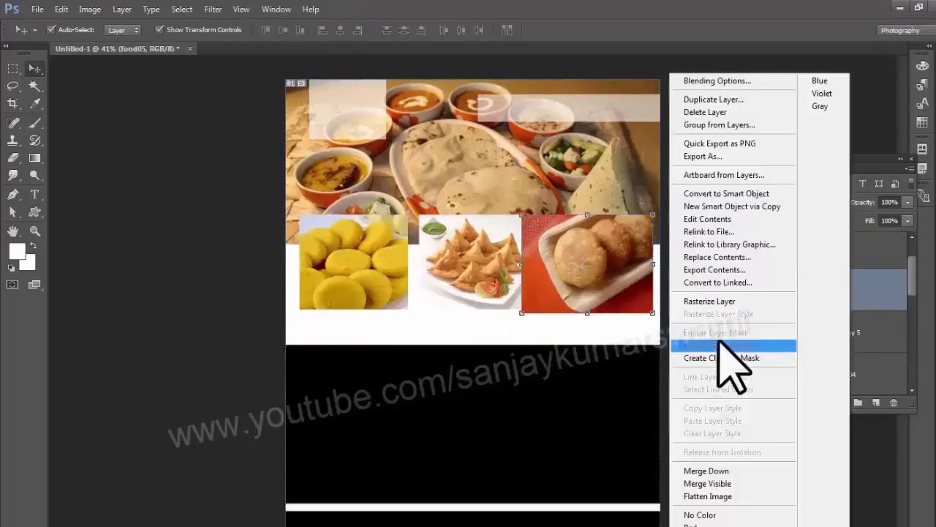
{"action": "left_click", "coordinate": [720, 342]}
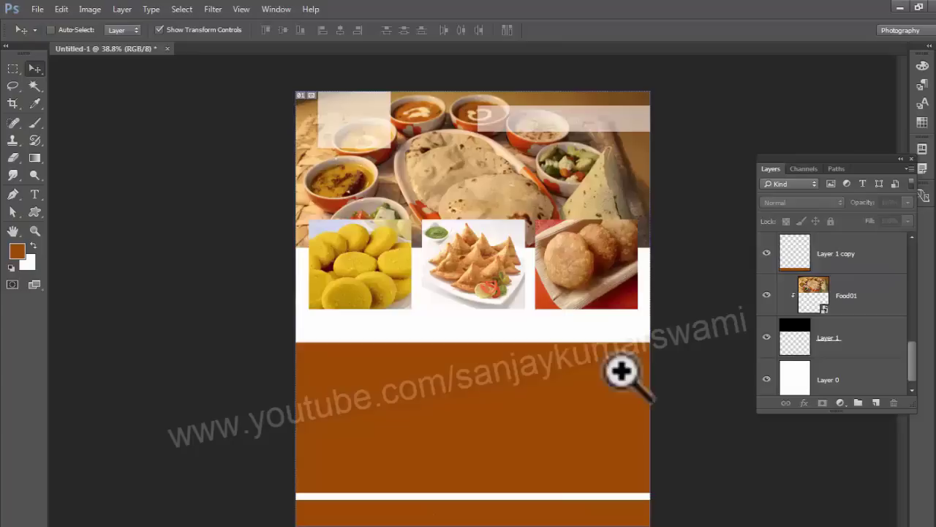
Step: Add the text "Indian" in brown inside the translucent logo block on the header
{"action": "left_click", "coordinate": [571, 356], "text": "alt"}
{"action": "left_click_drag", "start_coordinate": [569, 355], "coordinate": [578, 356]}
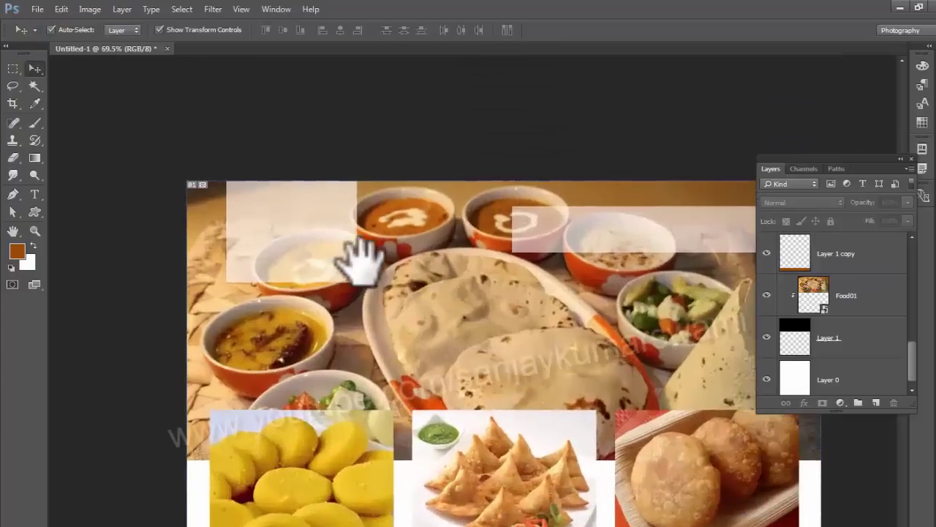
{"action": "left_click", "coordinate": [276, 230]}
{"action": "key", "text": "t"}
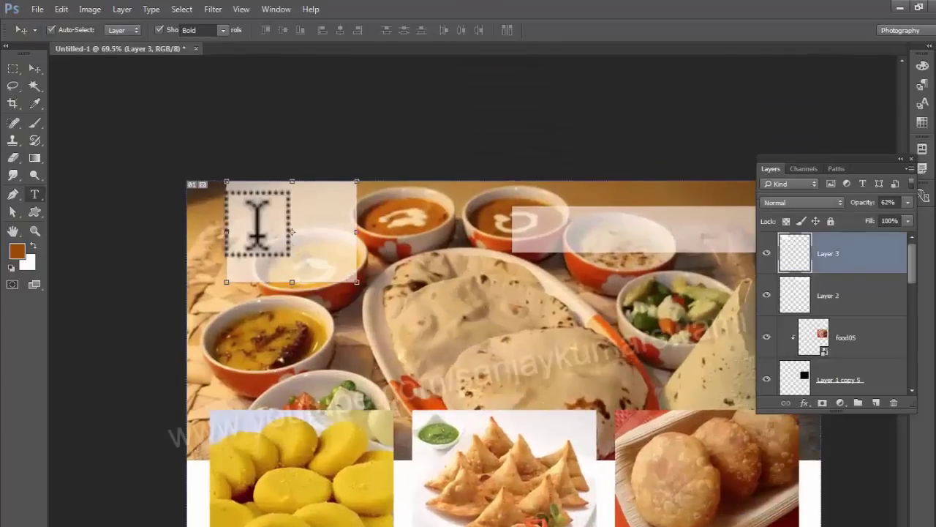
{"action": "left_click", "coordinate": [272, 203]}
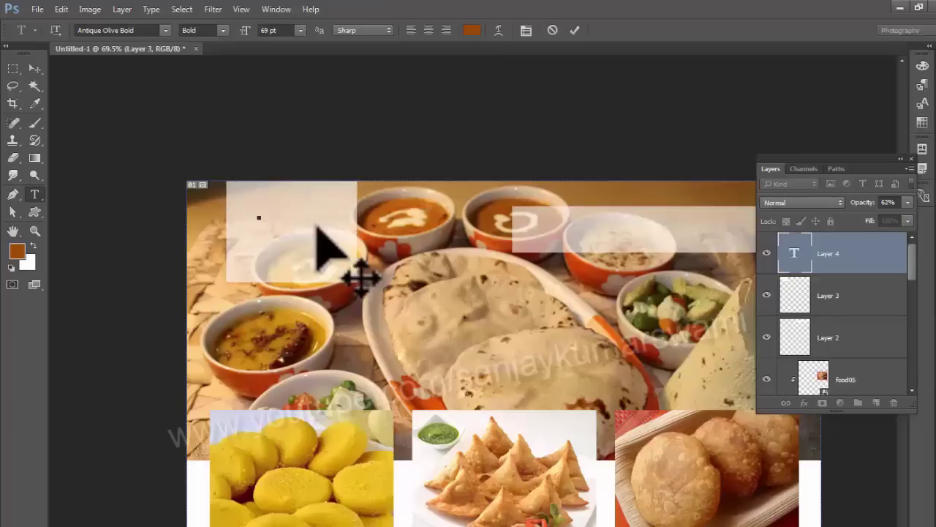
{"action": "key", "text": "ctrl+Return"}
{"action": "key", "text": "v"}
{"action": "left_click_drag", "start_coordinate": [325, 209], "coordinate": [286, 217]}
Step: Try the Angstrom Regular font on the "Indian" text
{"action": "key", "text": "t"}
{"action": "left_click", "coordinate": [286, 218]}
{"action": "key", "text": "ctrl+a"}
{"action": "left_click", "coordinate": [157, 33]}
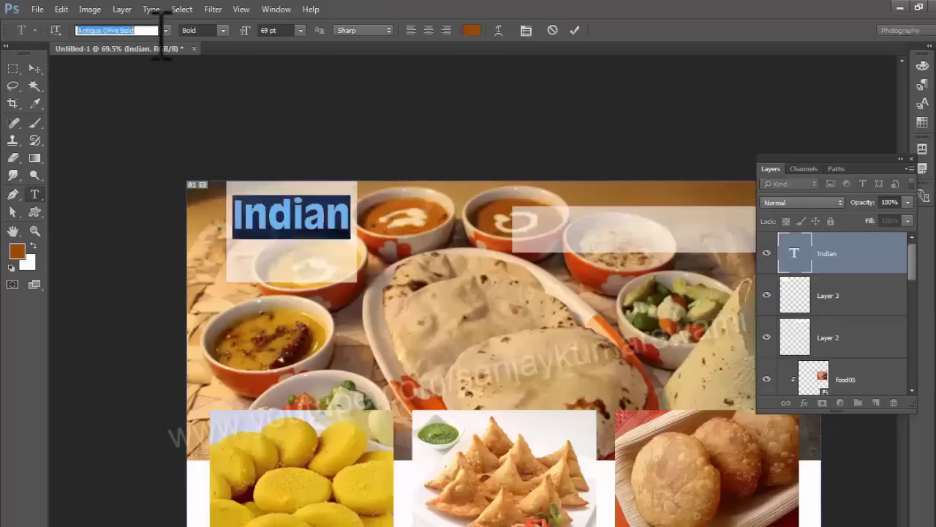
{"action": "key", "text": "Down"}
{"action": "key", "text": "Down"}
{"action": "key", "text": "Down"}
{"action": "key", "text": "Down"}
{"action": "key", "text": "Down"}
{"action": "key", "text": "Down"}
{"action": "left_click", "coordinate": [166, 31]}
{"action": "left_click", "coordinate": [124, 146]}
{"action": "left_click", "coordinate": [320, 209]}
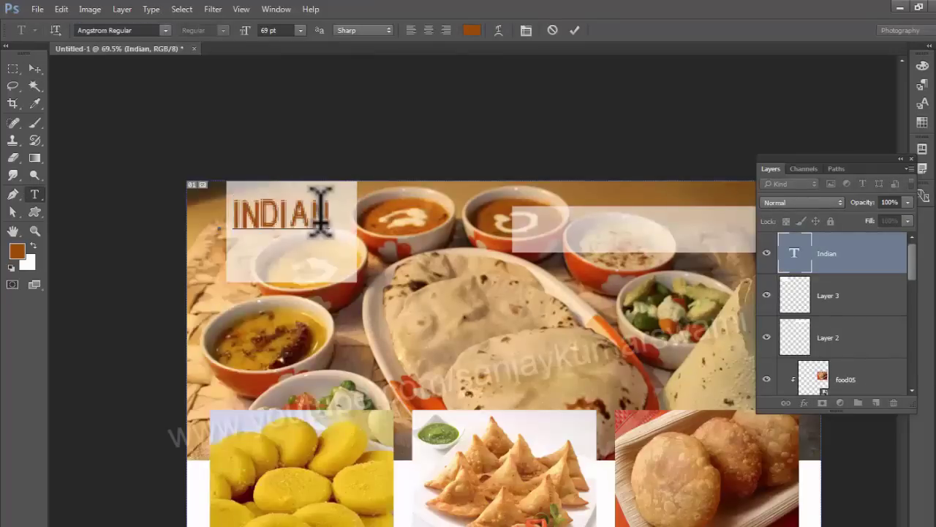
Step: Enlarge the "Indian" text to 86.72 pt, set its font to Banff Regular and reposition it in the logo block
{"action": "left_click_drag", "start_coordinate": [330, 229], "coordinate": [355, 239]}
{"action": "left_click", "coordinate": [445, 250], "text": "ctrl"}
{"action": "key", "text": "ctrl+a"}
{"action": "left_click", "coordinate": [165, 31]}
{"action": "scroll", "coordinate": [267, 377], "scroll_direction": "down", "scroll_amount": 14}
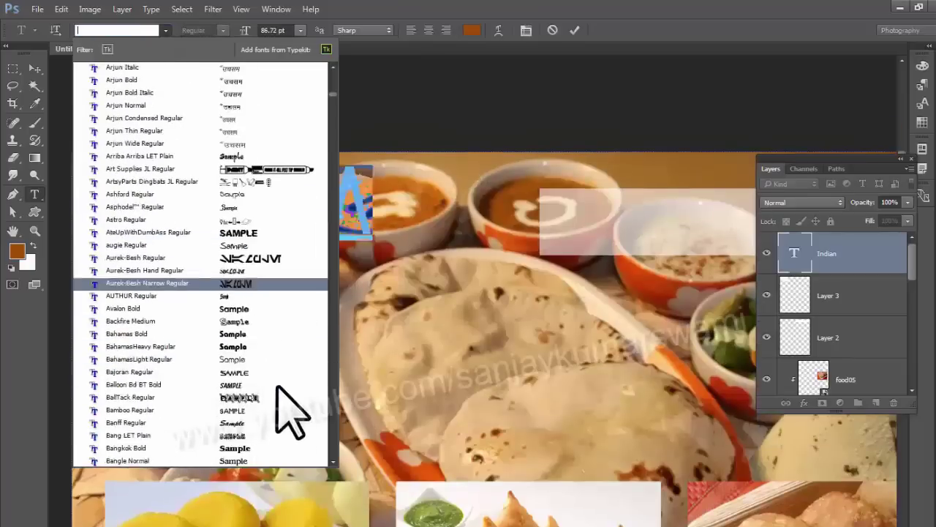
{"action": "left_click", "coordinate": [276, 385]}
{"action": "key", "text": "ctrl+Return"}
{"action": "key", "text": "v"}
{"action": "left_click_drag", "start_coordinate": [253, 207], "coordinate": [254, 196]}
Step: Add the text "Foods" in BahamasLight Regular at 69 pt beneath "Indian" in the logo block
{"action": "key", "text": "t"}
{"action": "left_click", "coordinate": [164, 257]}
{"action": "left_click", "coordinate": [165, 31]}
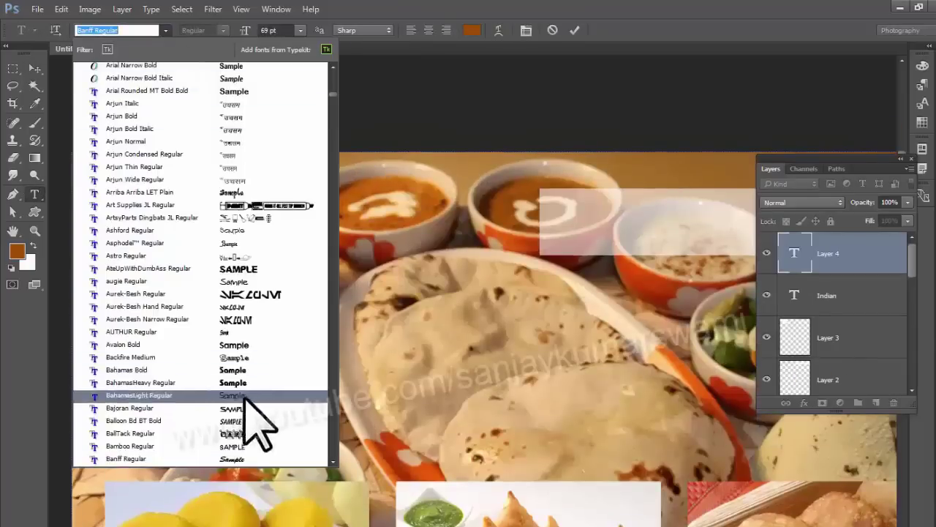
{"action": "left_click", "coordinate": [246, 396]}
{"action": "type", "text": "Foods"}
{"action": "key", "text": "ctrl+Return"}
{"action": "left_click_drag", "start_coordinate": [368, 286], "coordinate": [242, 256]}
Step: Add the menu text "Home about contact" in BahamasLight Regular on the header's translucent menu bar
{"action": "left_click_drag", "start_coordinate": [449, 515], "coordinate": [487, 361]}
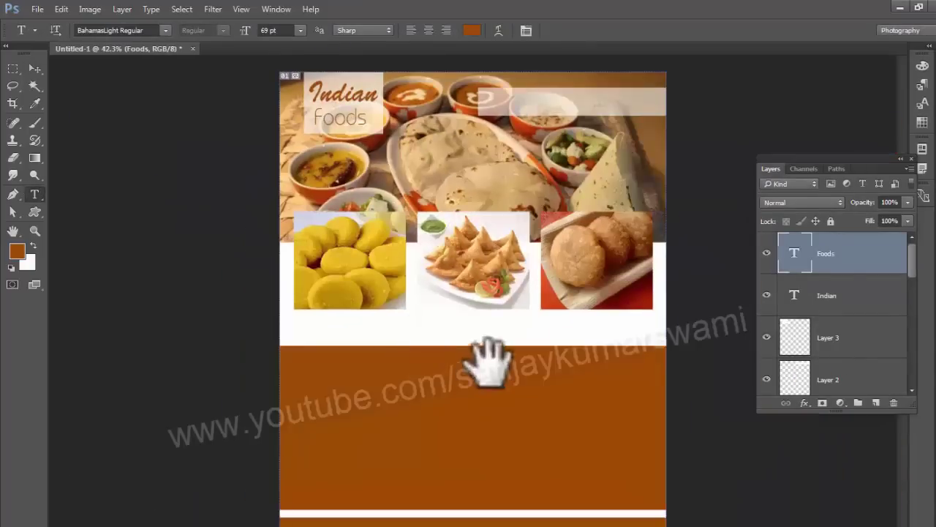
{"action": "left_click_drag", "start_coordinate": [516, 161], "coordinate": [630, 144]}
{"action": "left_click_drag", "start_coordinate": [472, 219], "coordinate": [255, 316]}
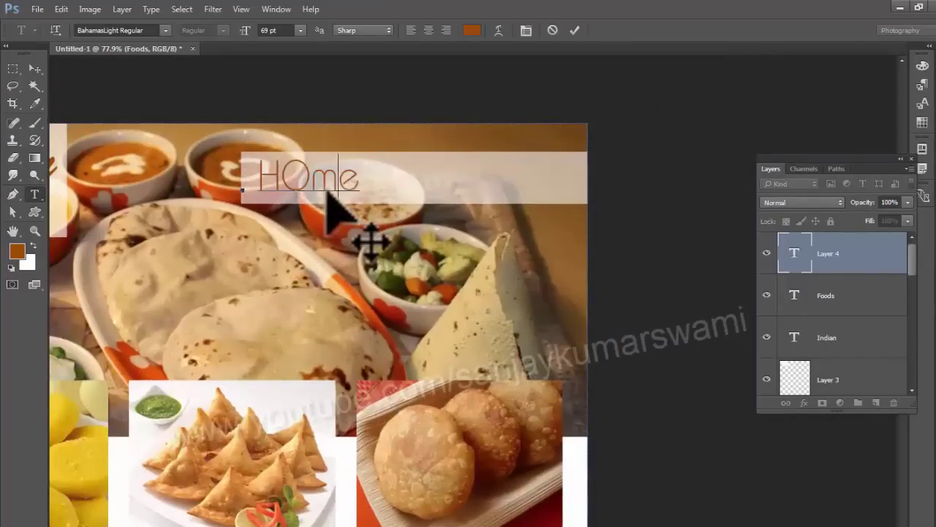
{"action": "type", "text": "contact"}
{"action": "key", "text": "ctrl+Return"}
{"action": "key", "text": "v"}
{"action": "scroll", "coordinate": [476, 251], "scroll_direction": "down", "scroll_amount": 1}
{"action": "scroll", "coordinate": [407, 261], "scroll_direction": "down", "scroll_amount": 3}
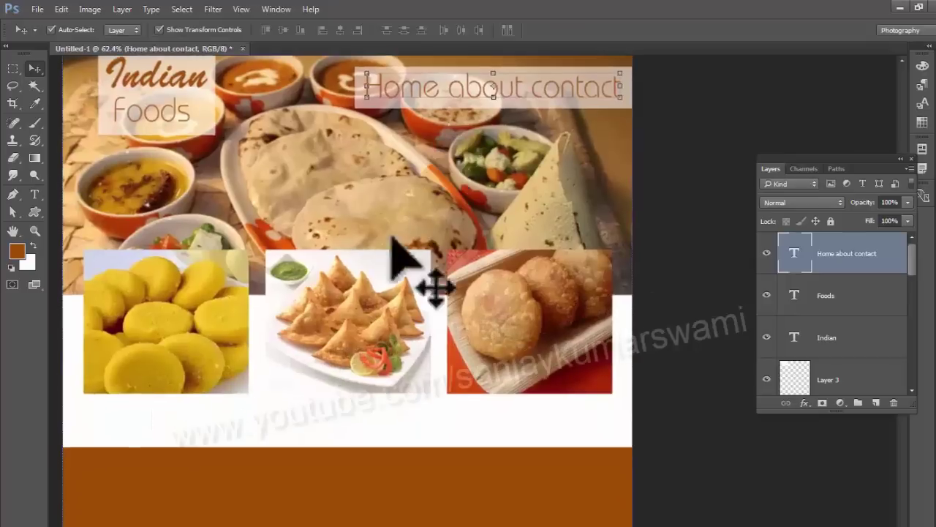
Step: Add the label "Sweets" in BahamasLight Regular beneath the first food picture
{"action": "left_click_drag", "start_coordinate": [296, 349], "coordinate": [298, 357]}
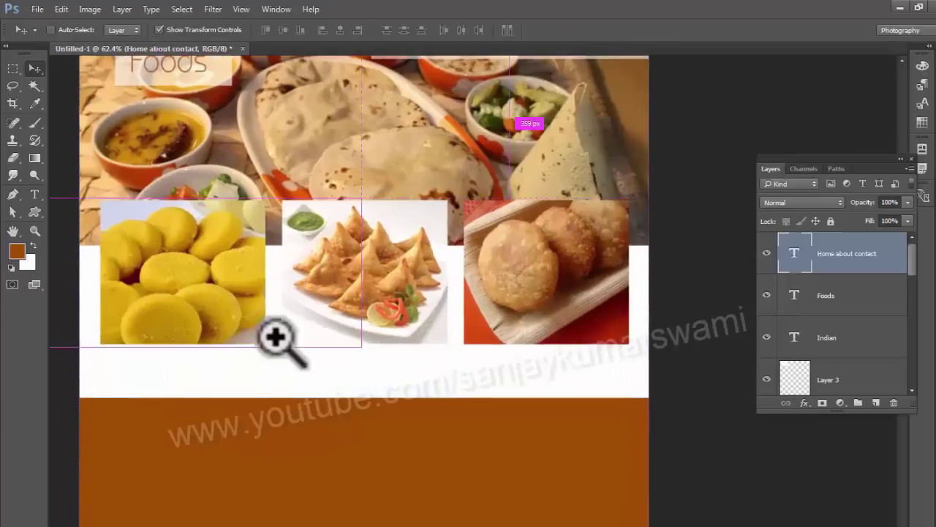
{"action": "left_click_drag", "start_coordinate": [274, 333], "coordinate": [291, 335]}
{"action": "left_click_drag", "start_coordinate": [223, 341], "coordinate": [290, 371]}
{"action": "key", "text": "t"}
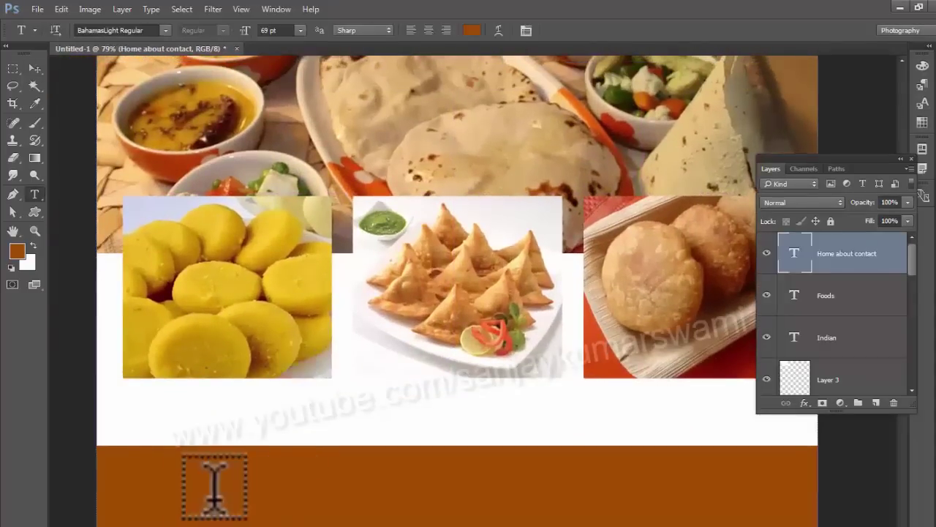
{"action": "left_click", "coordinate": [148, 399]}
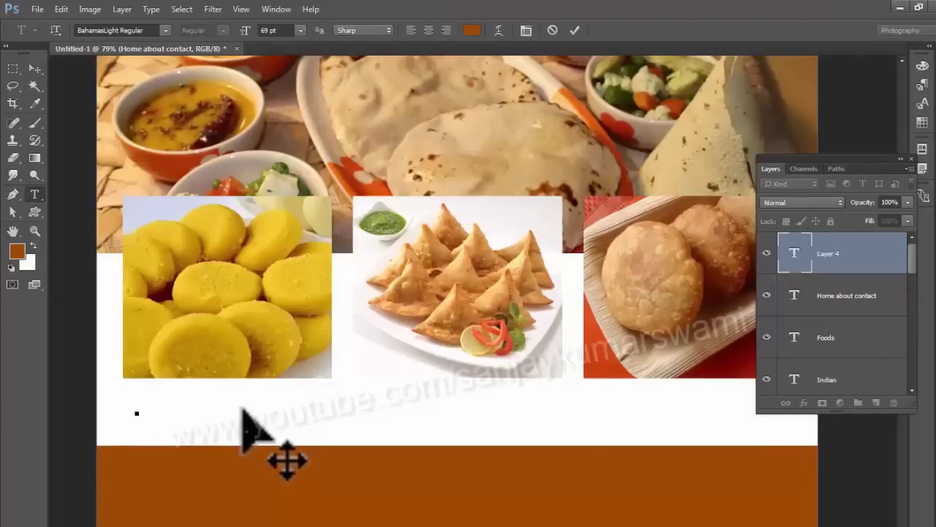
{"action": "type", "text": "ets"}
{"action": "key", "text": "ctrl+Return"}
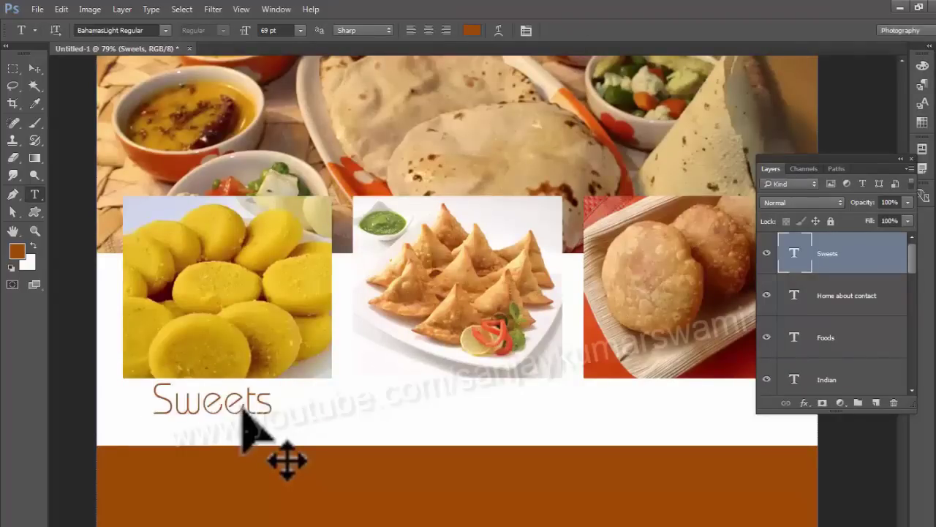
Step: Add the labels "Samosa" and "Kachori" beneath the second and third food pictures
{"action": "left_click", "coordinate": [390, 398]}
{"action": "type", "text": "Samosa"}
{"action": "left_click_drag", "start_coordinate": [499, 321], "coordinate": [303, 326]}
{"action": "left_click", "coordinate": [436, 398]}
{"action": "type", "text": "Kachori"}
{"action": "left_click_drag", "start_coordinate": [482, 391], "coordinate": [292, 411]}
{"action": "left_click", "coordinate": [395, 433]}
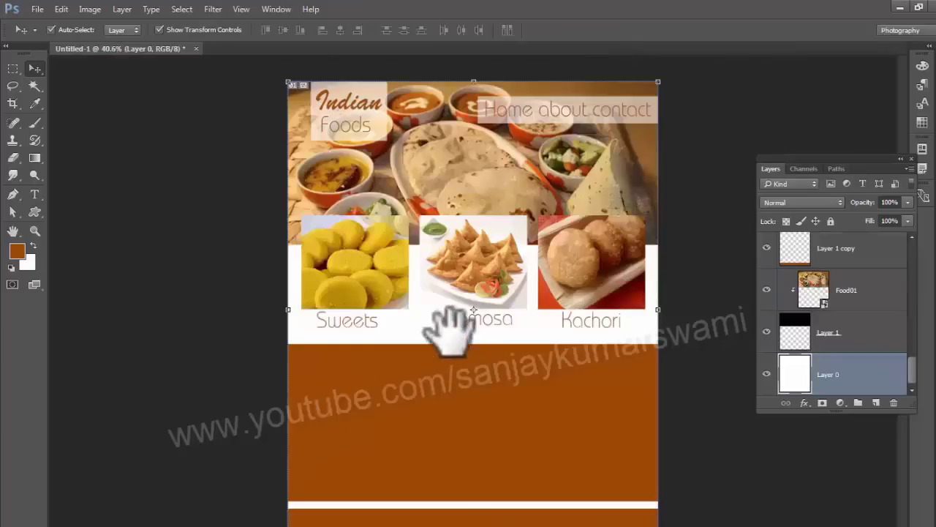
Step: Add the white text "About Contact us T&C" in BahamasHeavy Regular at the start of the brown footer bar
{"action": "left_click_drag", "start_coordinate": [450, 334], "coordinate": [508, 401]}
{"action": "left_click_drag", "start_coordinate": [526, 304], "coordinate": [514, 426]}
{"action": "left_click_drag", "start_coordinate": [481, 374], "coordinate": [419, 179]}
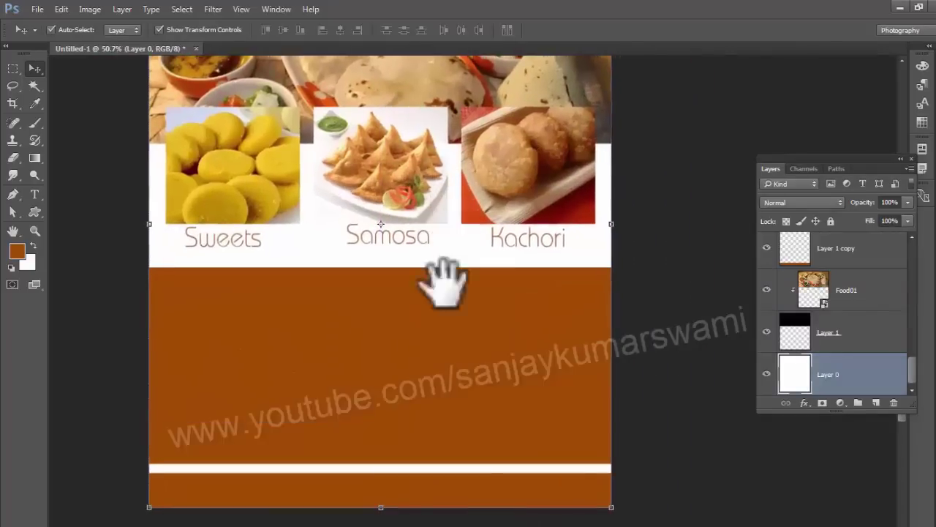
{"action": "left_click_drag", "start_coordinate": [235, 476], "coordinate": [280, 461]}
{"action": "left_click_drag", "start_coordinate": [248, 355], "coordinate": [262, 234]}
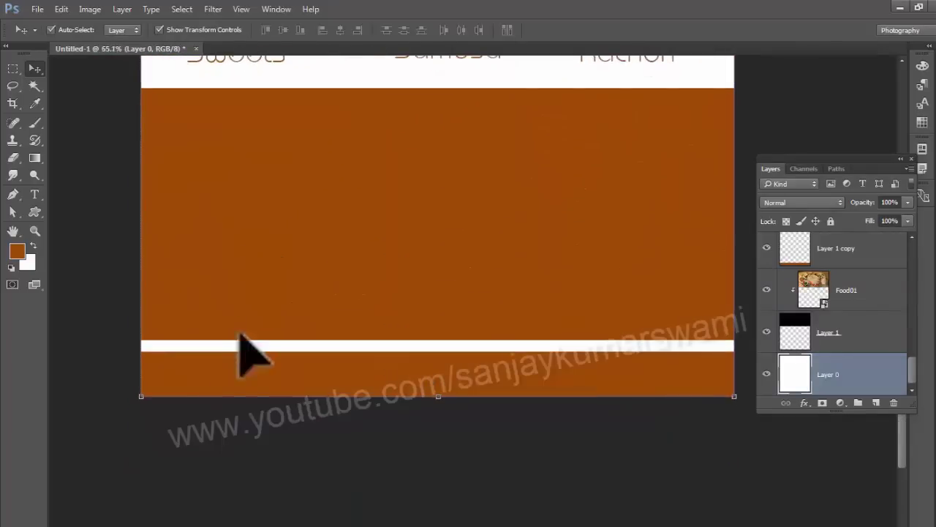
{"action": "left_click", "coordinate": [218, 364]}
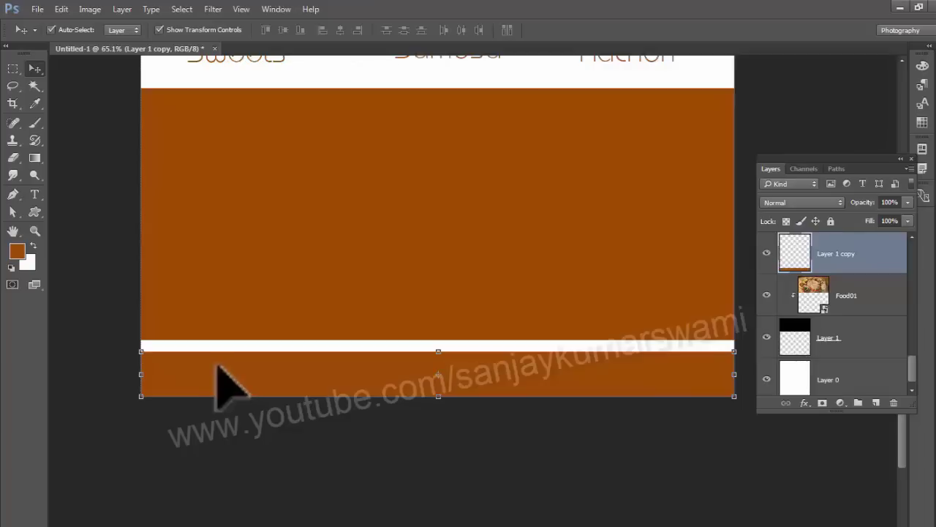
{"action": "key", "text": "t"}
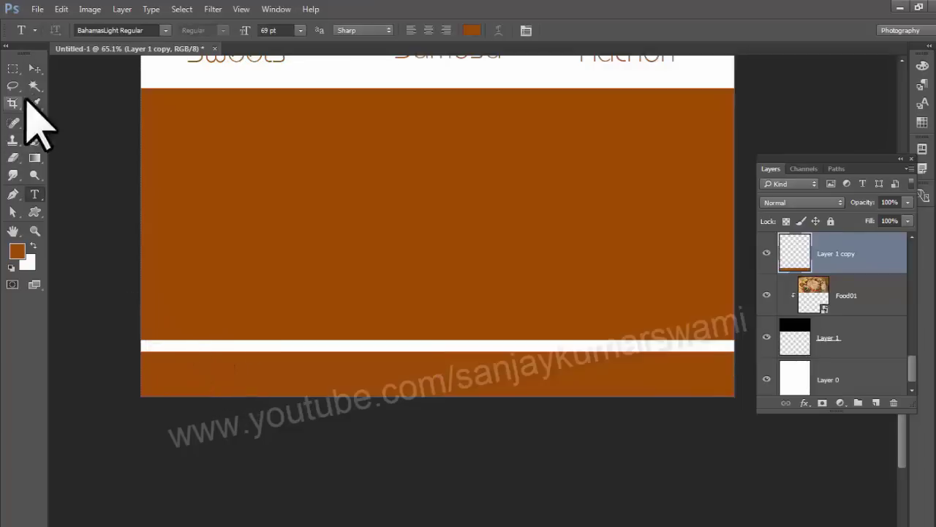
{"action": "left_click", "coordinate": [165, 386]}
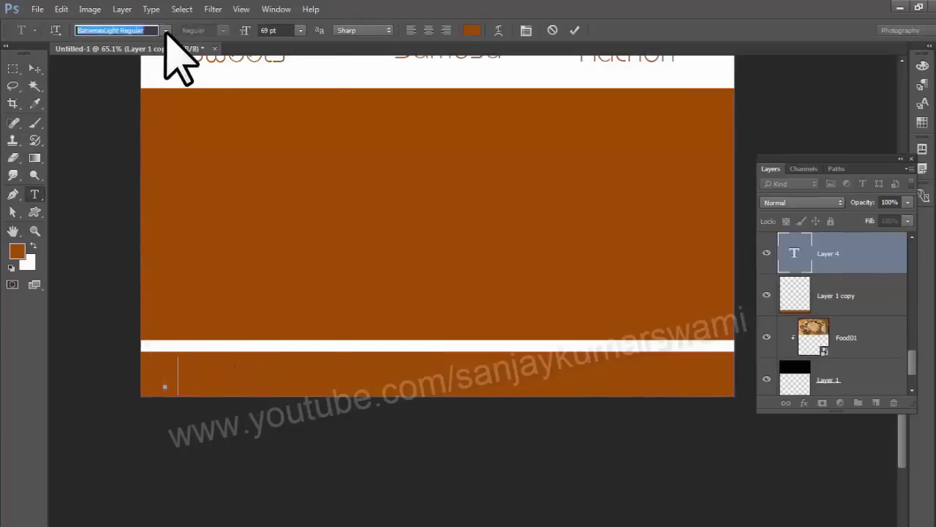
{"action": "left_click", "coordinate": [166, 31]}
{"action": "left_click", "coordinate": [244, 380]}
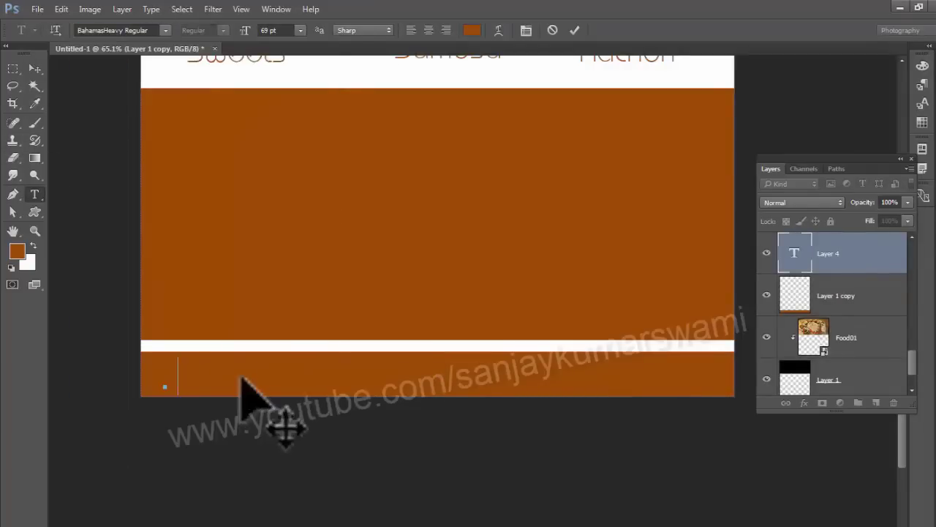
{"action": "key", "text": "ctrl+a"}
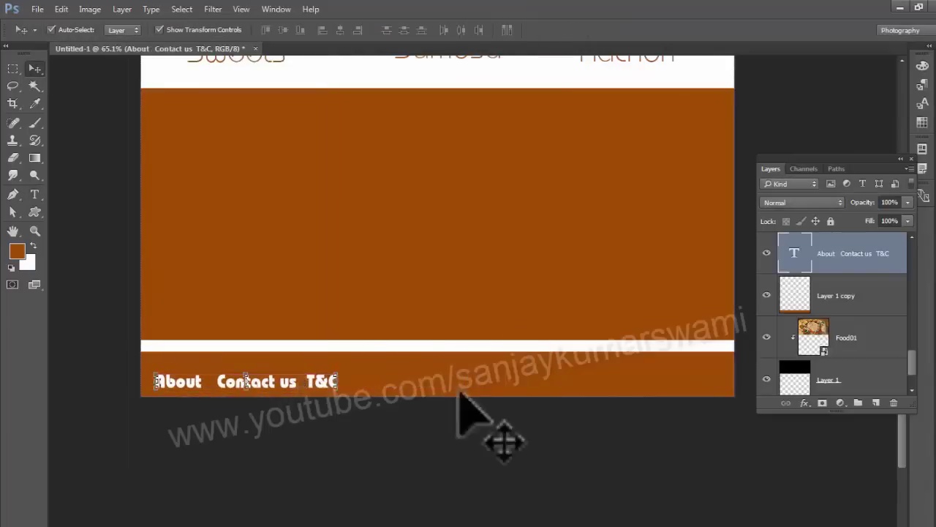
Step: Add the white text "© All Rights Reserved" after the links in the footer bar
{"action": "key", "text": "t"}
{"action": "left_click", "coordinate": [420, 377]}
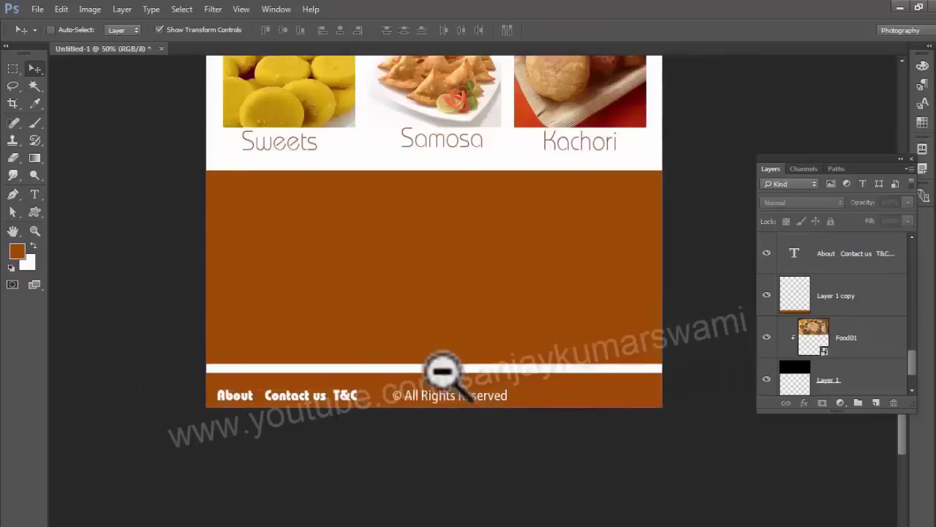
{"action": "left_click", "coordinate": [443, 371], "text": "alt"}
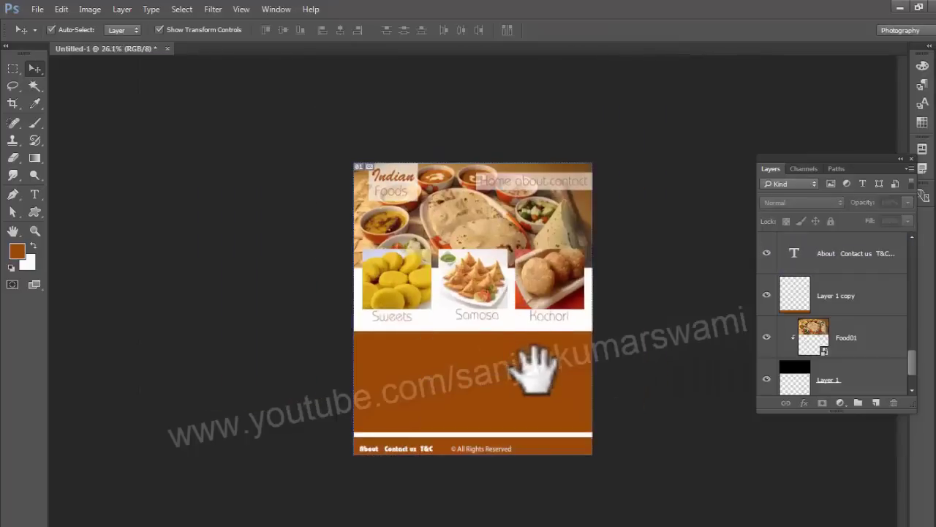
{"action": "left_click", "coordinate": [581, 359], "text": "ctrl"}
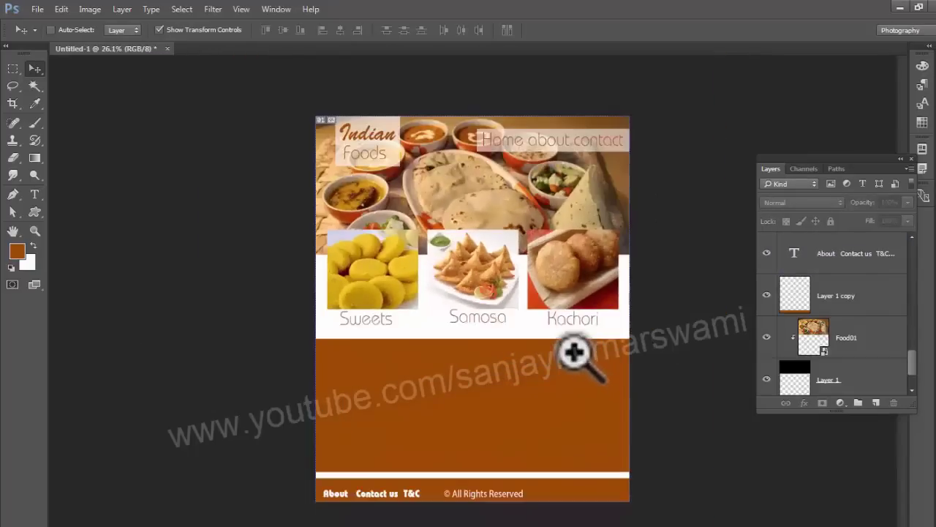
{"action": "left_click", "coordinate": [486, 376], "text": "alt"}
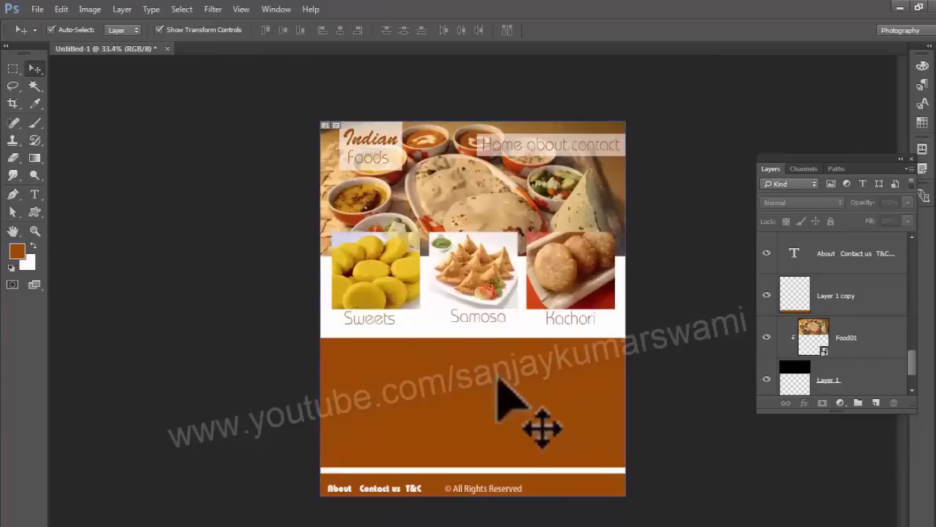
{"action": "left_click_drag", "start_coordinate": [502, 397], "coordinate": [559, 398]}
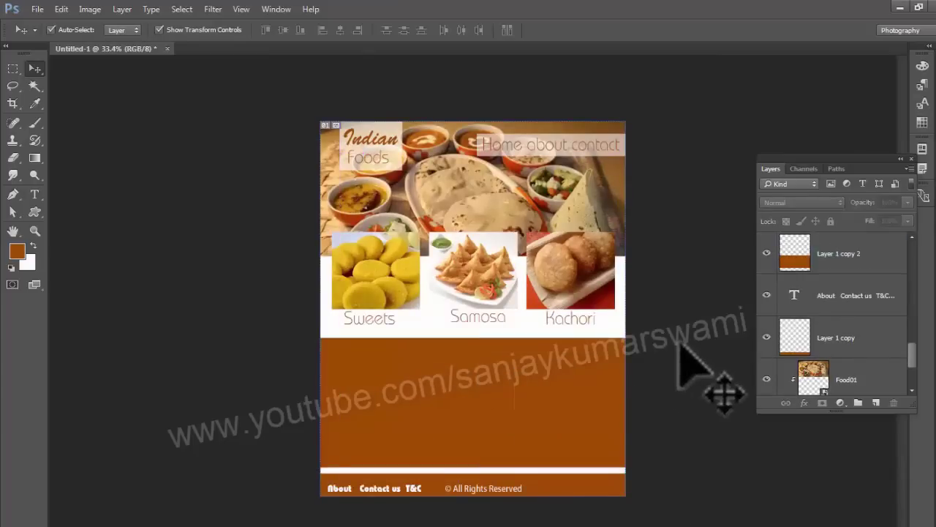
{"action": "left_click", "coordinate": [655, 365]}
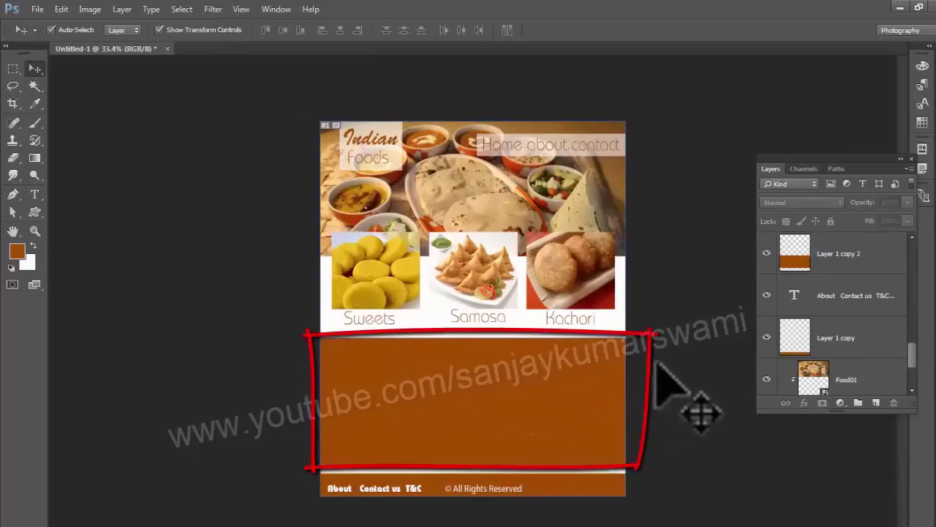
{"action": "scroll", "coordinate": [508, 384], "scroll_direction": "down", "scroll_amount": 3}
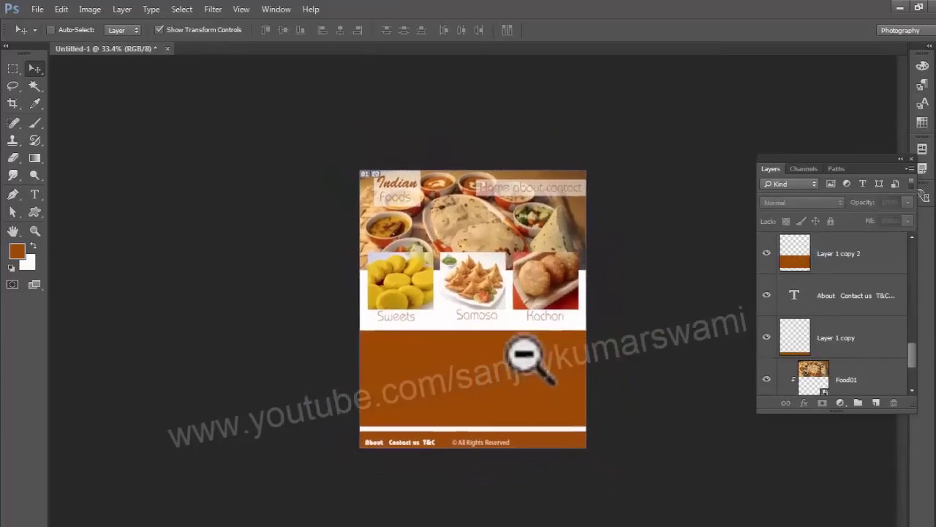
{"action": "scroll", "coordinate": [541, 364], "scroll_direction": "up", "scroll_amount": 3}
{"action": "scroll", "coordinate": [569, 378], "scroll_direction": "up", "scroll_amount": 2}
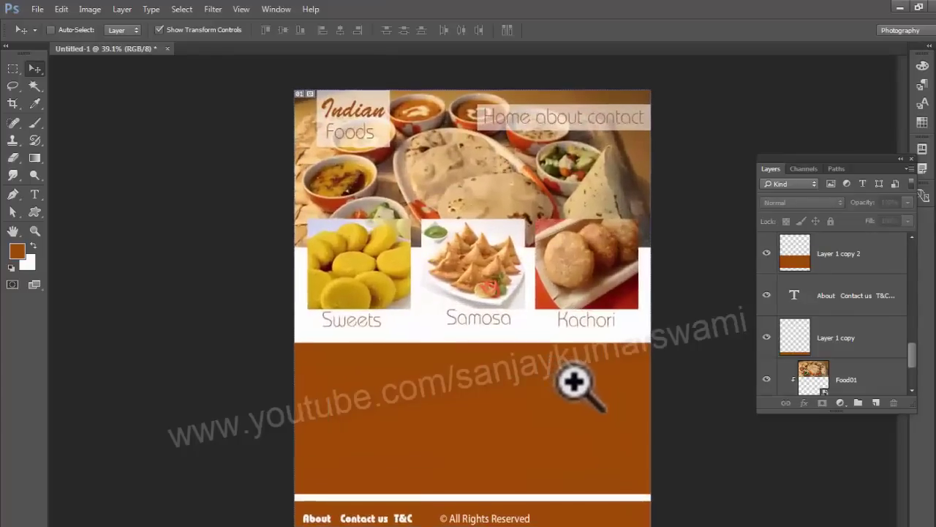
{"action": "left_click", "coordinate": [496, 410]}
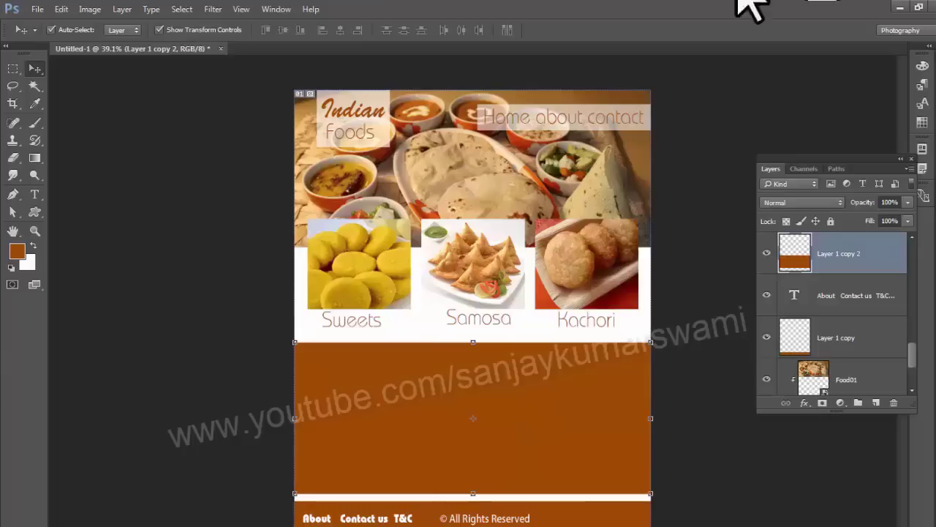
{"action": "left_click", "coordinate": [71, 260]}
{"action": "left_click", "coordinate": [534, 389]}
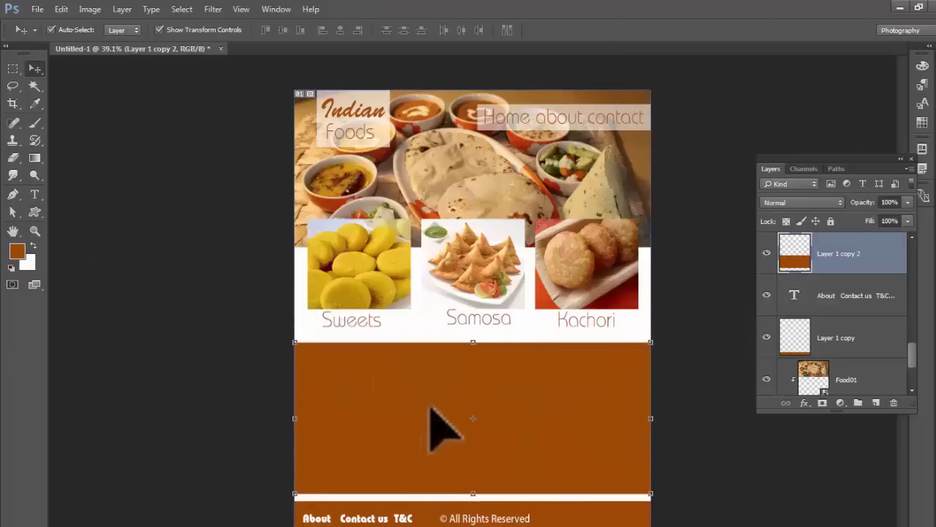
{"action": "left_click", "coordinate": [175, 318]}
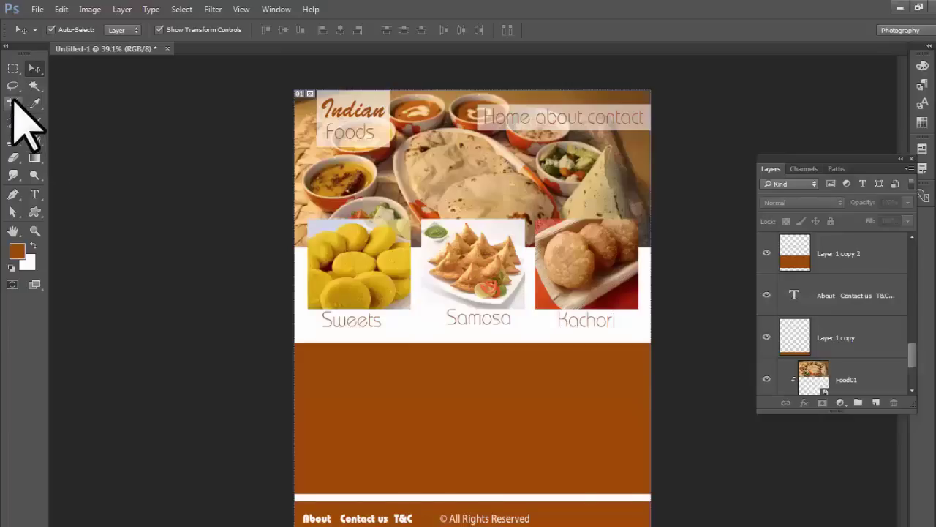
Step: Draw a slice with the Slice tool covering the whole large brown content band above the footer
{"action": "left_click", "coordinate": [13, 102]}
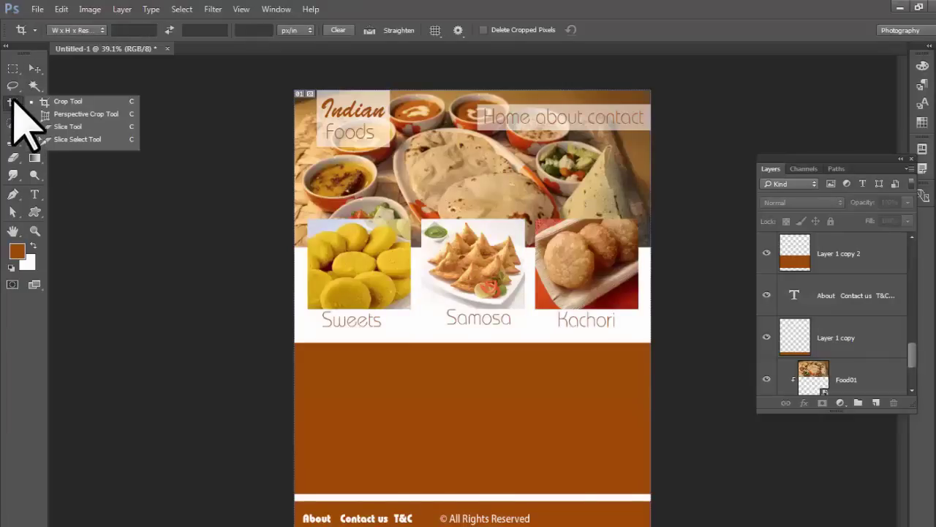
{"action": "left_click", "coordinate": [73, 129]}
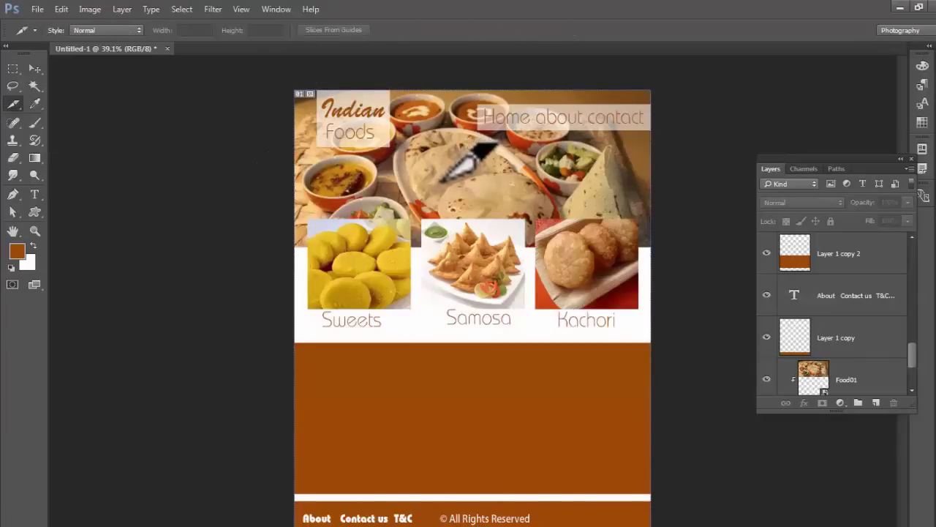
{"action": "left_click_drag", "start_coordinate": [480, 373], "coordinate": [445, 272]}
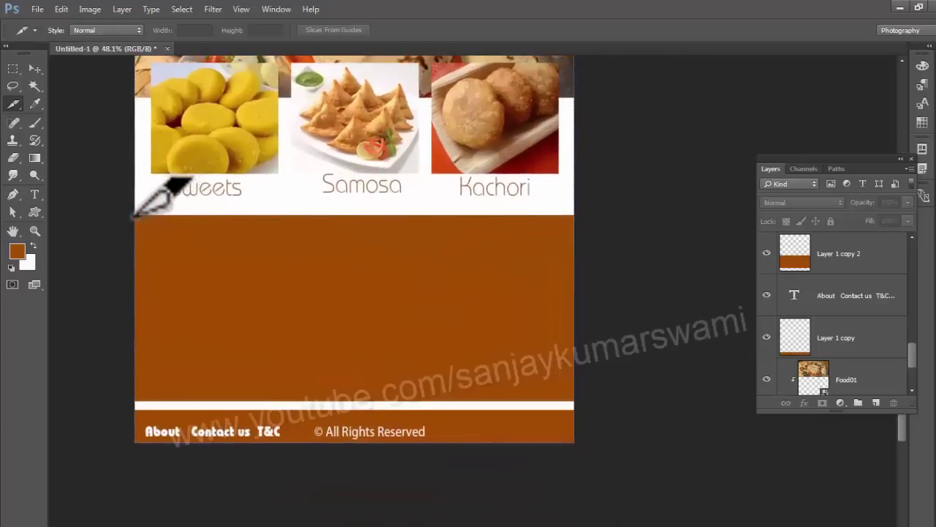
{"action": "left_click_drag", "start_coordinate": [136, 217], "coordinate": [574, 401]}
Step: Draw a slice of about 435 × 64 pixels around the "About Contact us T&C" text in the footer
{"action": "left_click_drag", "start_coordinate": [300, 330], "coordinate": [340, 326]}
{"action": "left_click_drag", "start_coordinate": [504, 324], "coordinate": [400, 322]}
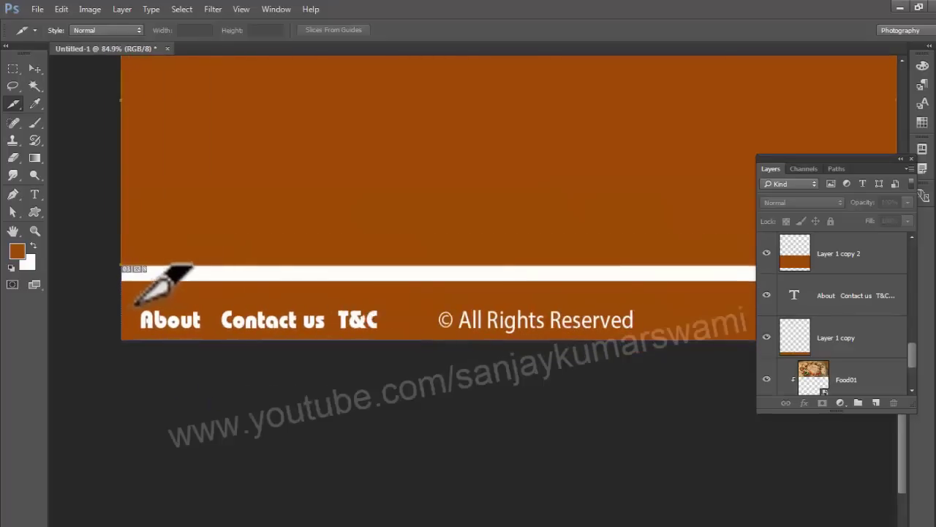
{"action": "left_click_drag", "start_coordinate": [135, 302], "coordinate": [386, 336]}
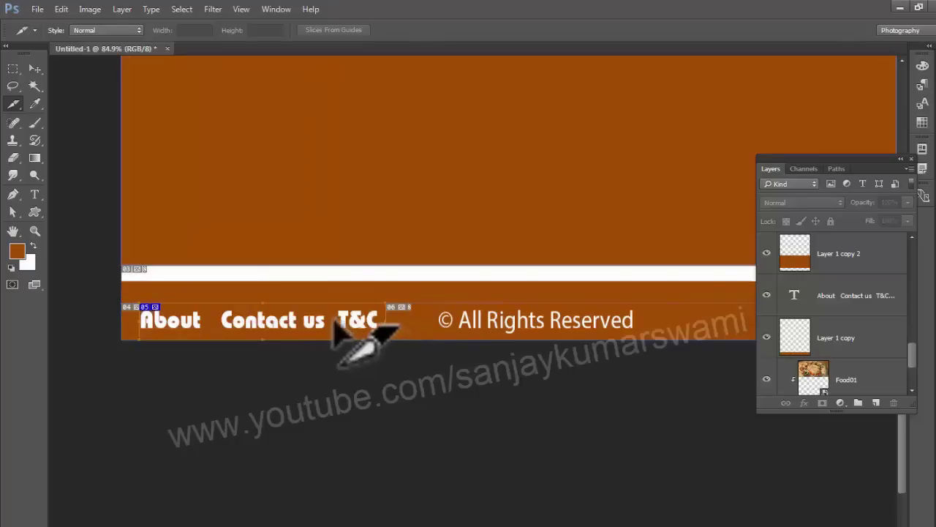
{"action": "left_click_drag", "start_coordinate": [334, 317], "coordinate": [332, 318]}
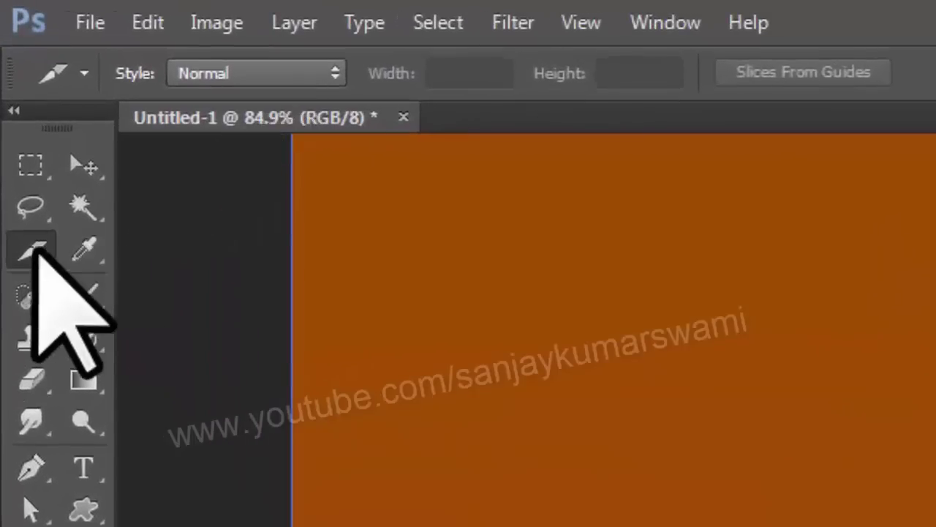
Step: Divide the footer links slice vertically into 3 evenly spaced slices across
{"action": "left_click", "coordinate": [33, 247]}
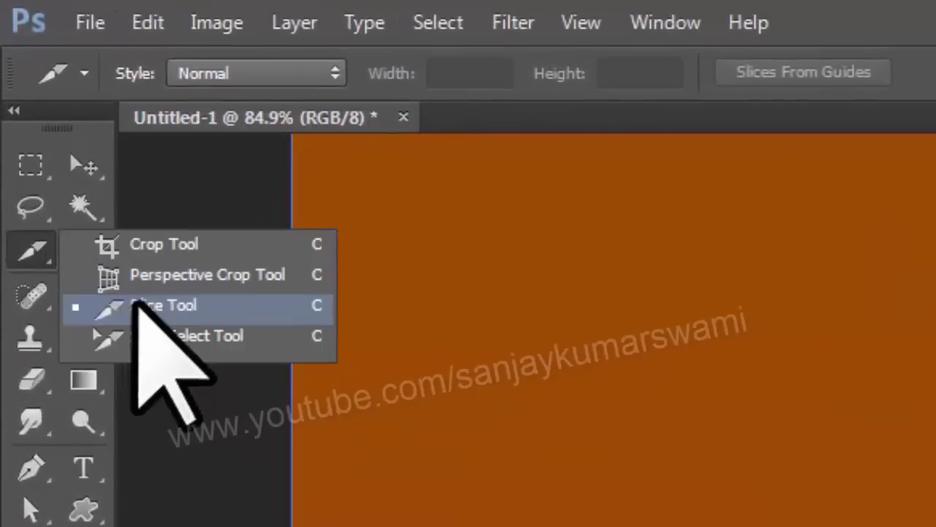
{"action": "left_click", "coordinate": [218, 337]}
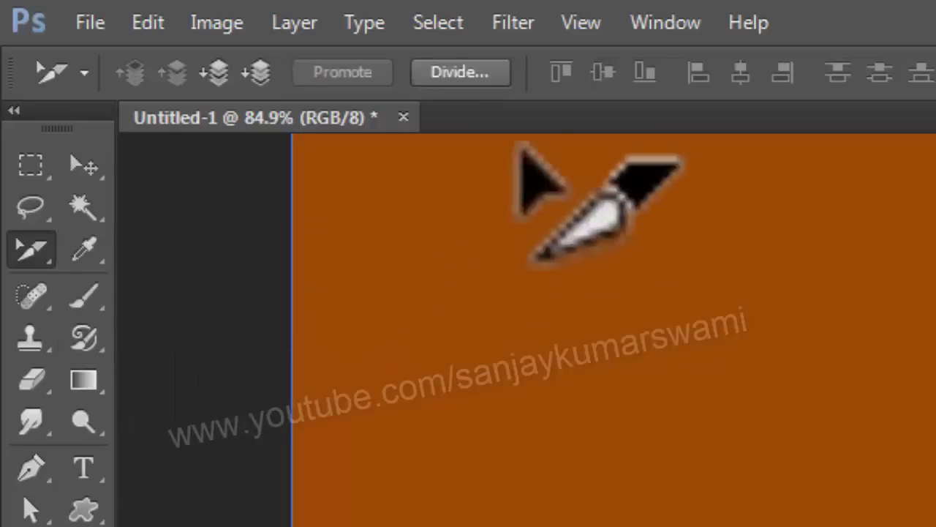
{"action": "left_click", "coordinate": [446, 70]}
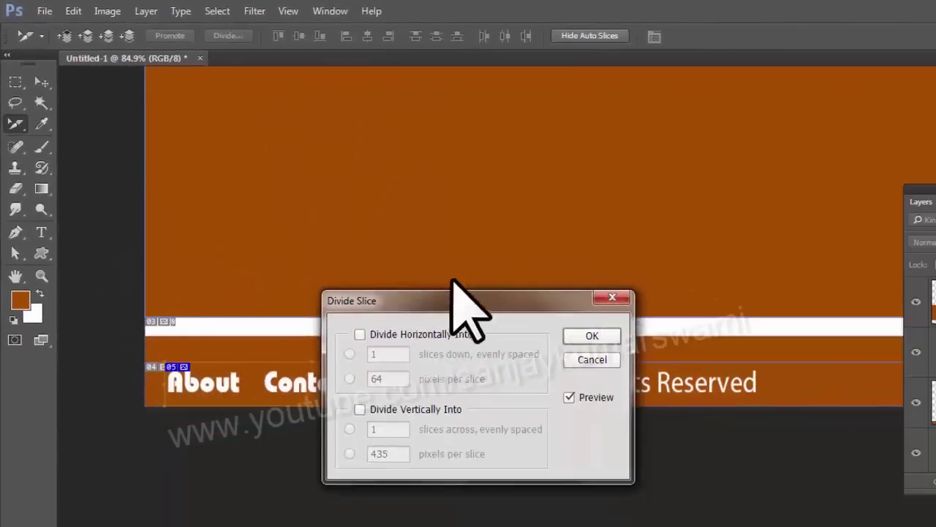
{"action": "left_click_drag", "start_coordinate": [595, 404], "coordinate": [586, 149]}
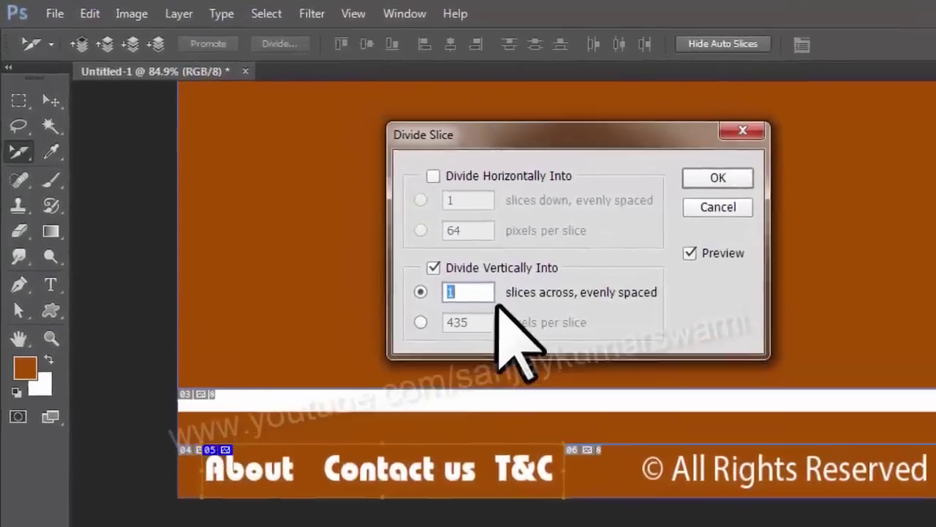
{"action": "type", "text": "3"}
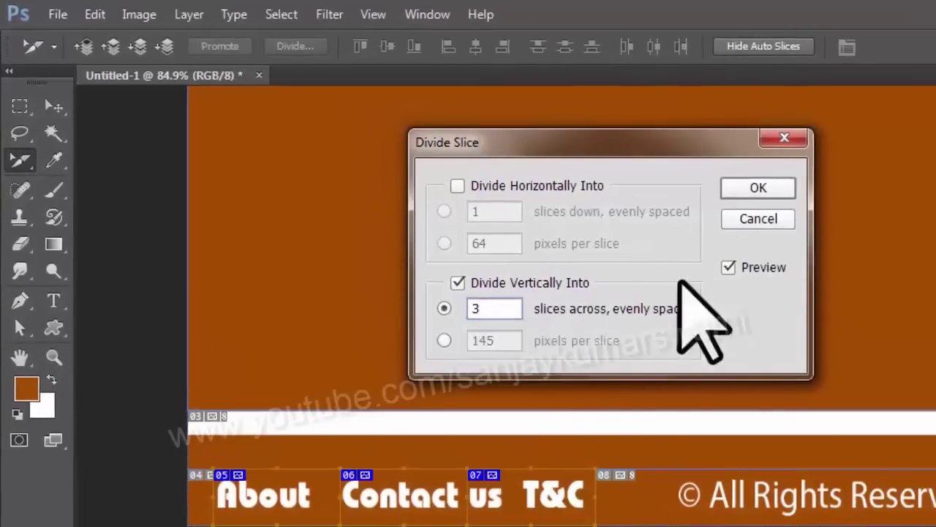
{"action": "left_click", "coordinate": [750, 188]}
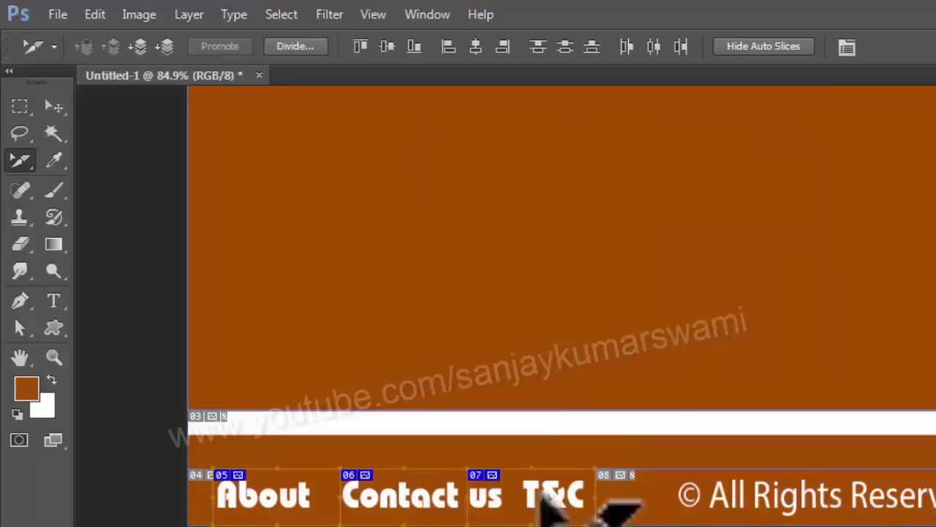
Step: Move the two dividers between the footer slices so "About", "Contact us" and "T&C" each have their own slice
{"action": "left_click_drag", "start_coordinate": [470, 497], "coordinate": [510, 497]}
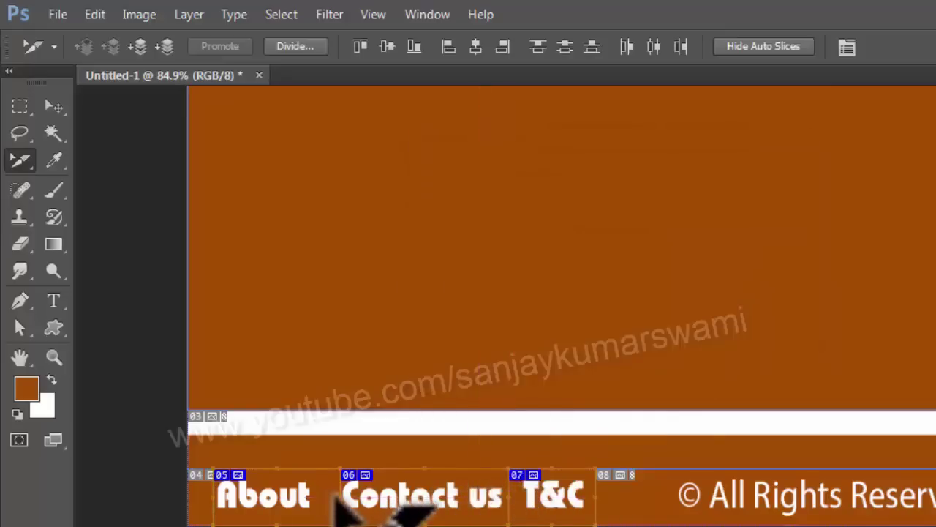
{"action": "left_click_drag", "start_coordinate": [339, 498], "coordinate": [327, 498]}
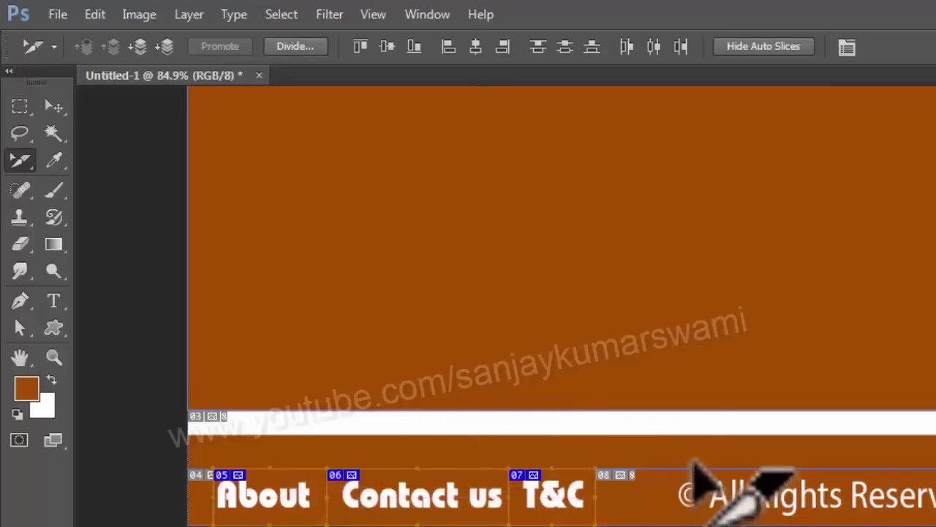
Step: Draw a slice with the Slice tool around the "© All Rights Reserved" copyright text in the footer
{"action": "left_click", "coordinate": [22, 159]}
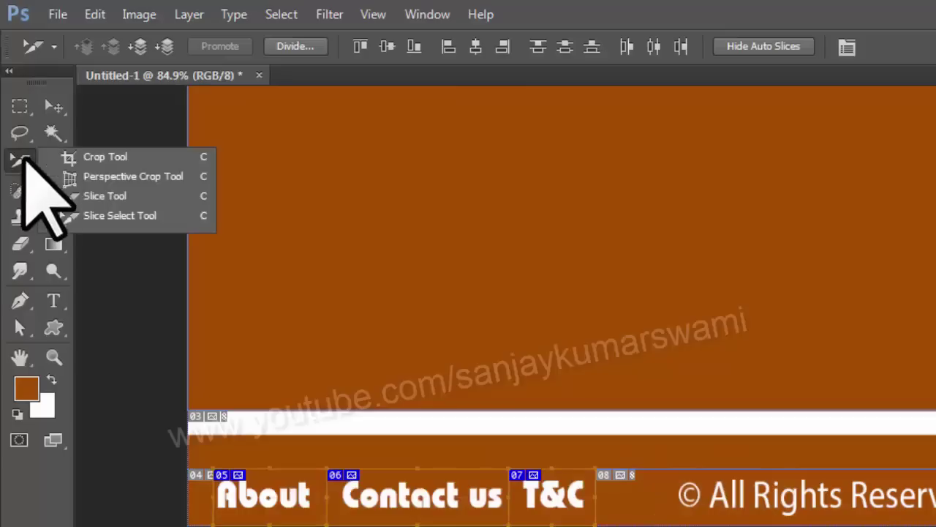
{"action": "left_click", "coordinate": [110, 196]}
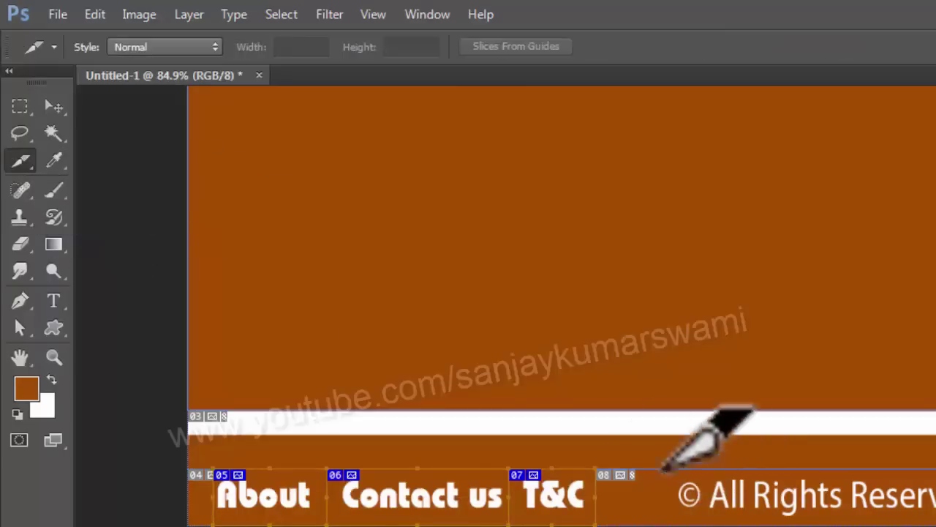
{"action": "left_click", "coordinate": [11, 155]}
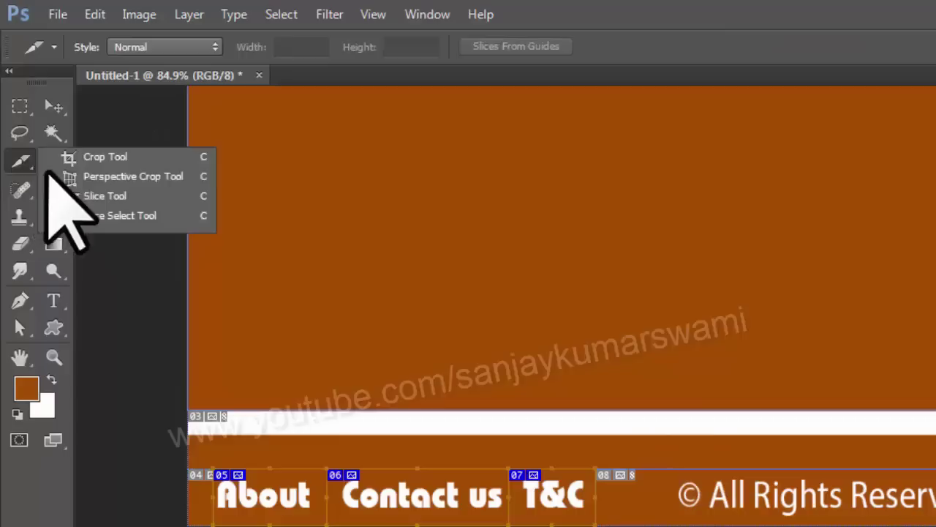
{"action": "left_click", "coordinate": [110, 196]}
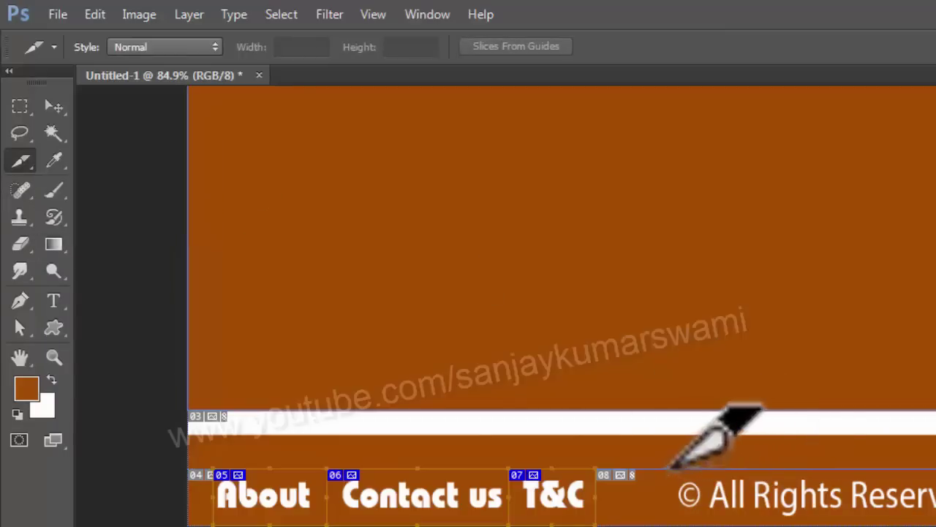
{"action": "left_click_drag", "start_coordinate": [677, 468], "coordinate": [935, 526]}
{"action": "left_click_drag", "start_coordinate": [806, 437], "coordinate": [807, 427]}
{"action": "left_click_drag", "start_coordinate": [710, 318], "coordinate": [673, 311]}
{"action": "left_click_drag", "start_coordinate": [636, 225], "coordinate": [518, 526]}
{"action": "left_click_drag", "start_coordinate": [441, 355], "coordinate": [429, 433]}
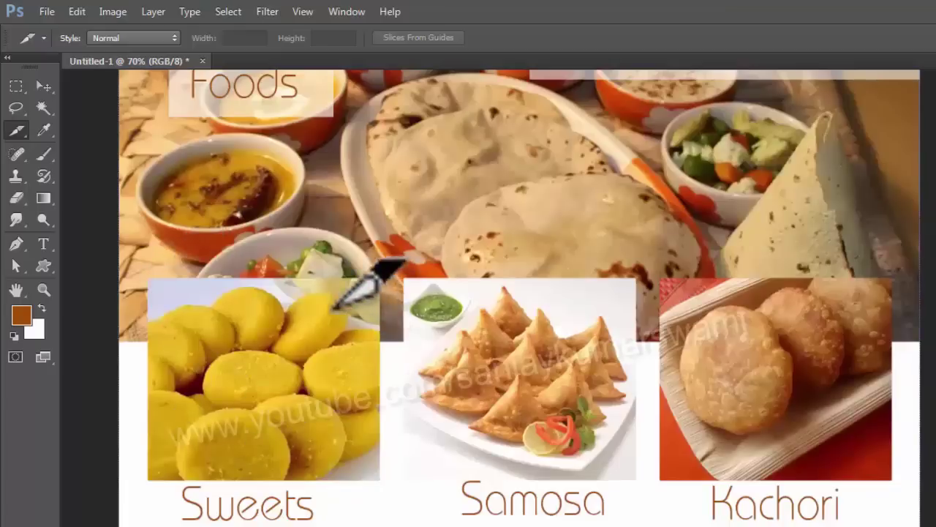
{"action": "left_click_drag", "start_coordinate": [147, 278], "coordinate": [379, 526]}
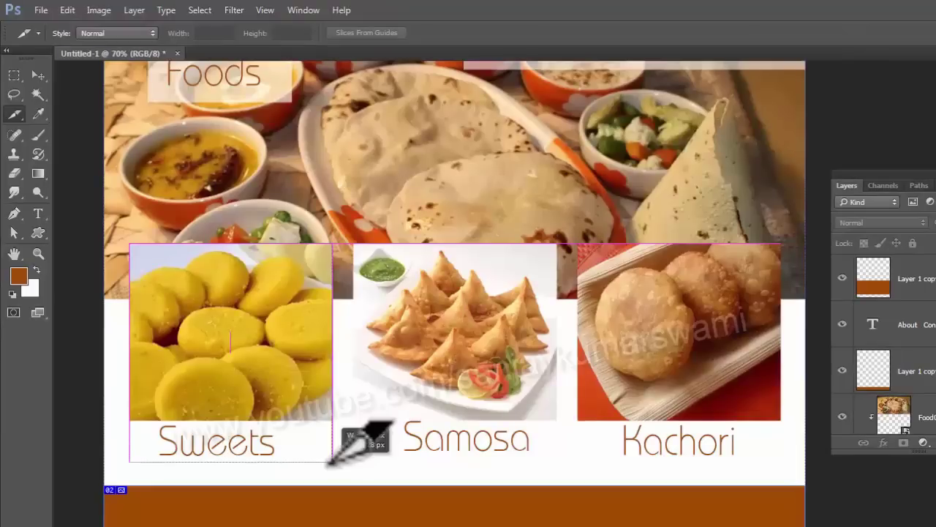
{"action": "left_click_drag", "start_coordinate": [332, 463], "coordinate": [332, 462]}
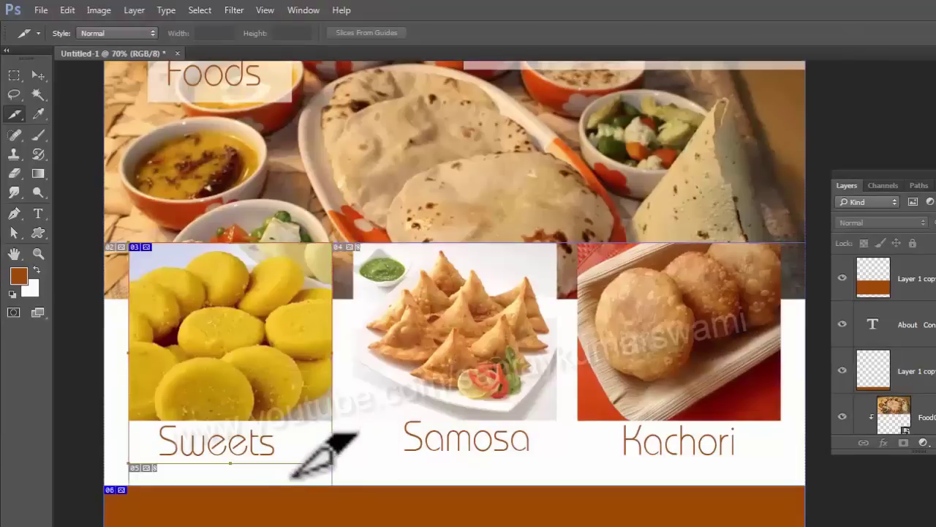
{"action": "key", "text": "ctrl+z"}
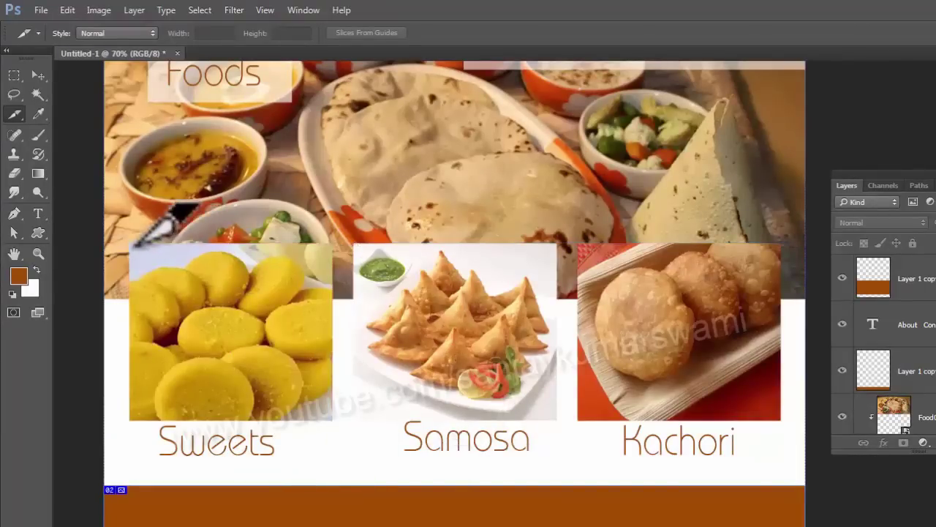
Step: Slice the Sweets, Samosa and Kachori pictures with their labels as one area and divide it vertically into 3 evenly spaced slices
{"action": "left_click_drag", "start_coordinate": [130, 244], "coordinate": [782, 461]}
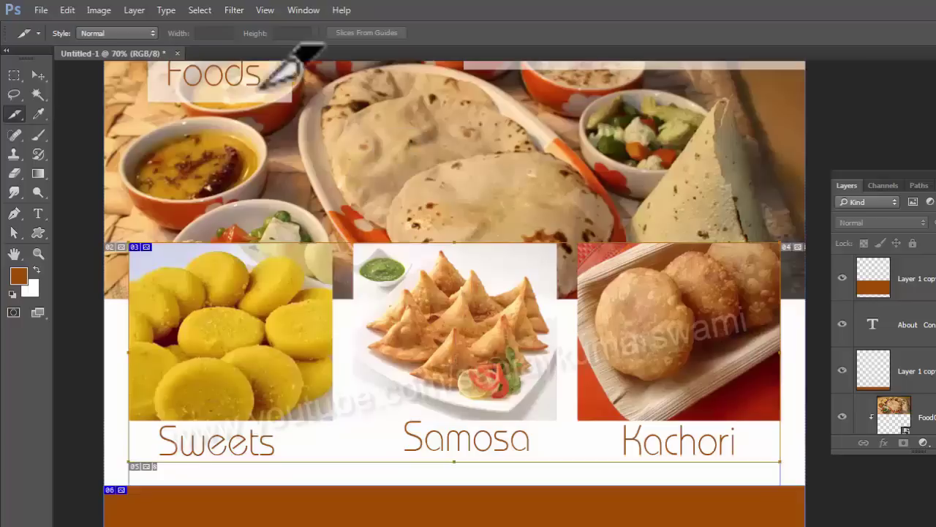
{"action": "right_click", "coordinate": [15, 115]}
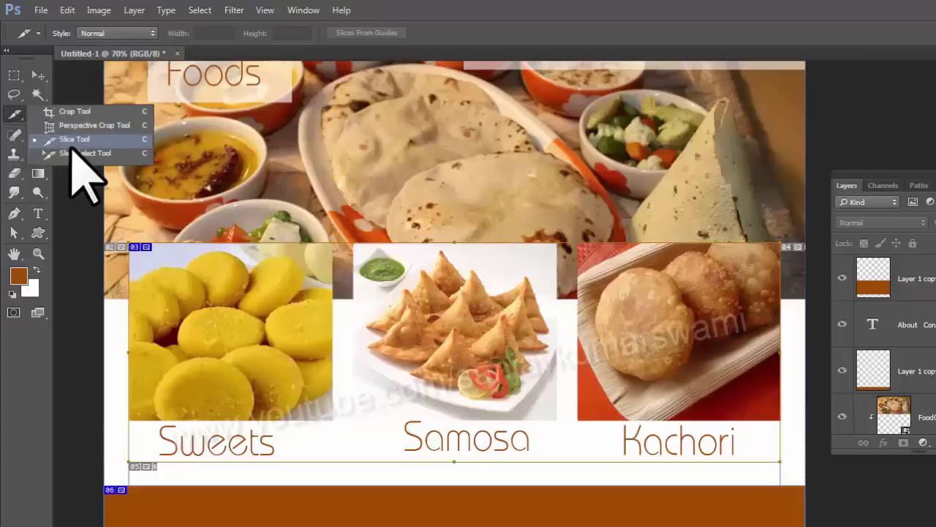
{"action": "left_click", "coordinate": [80, 152]}
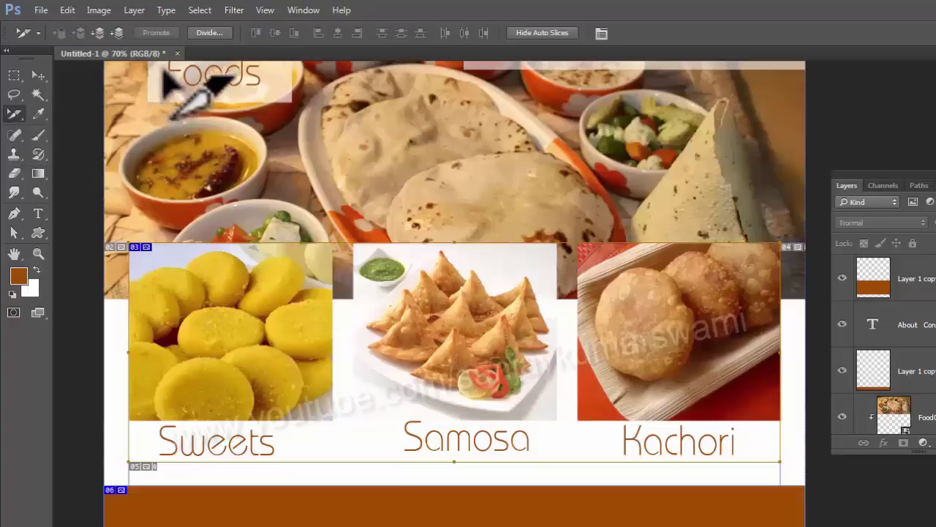
{"action": "left_click", "coordinate": [199, 32]}
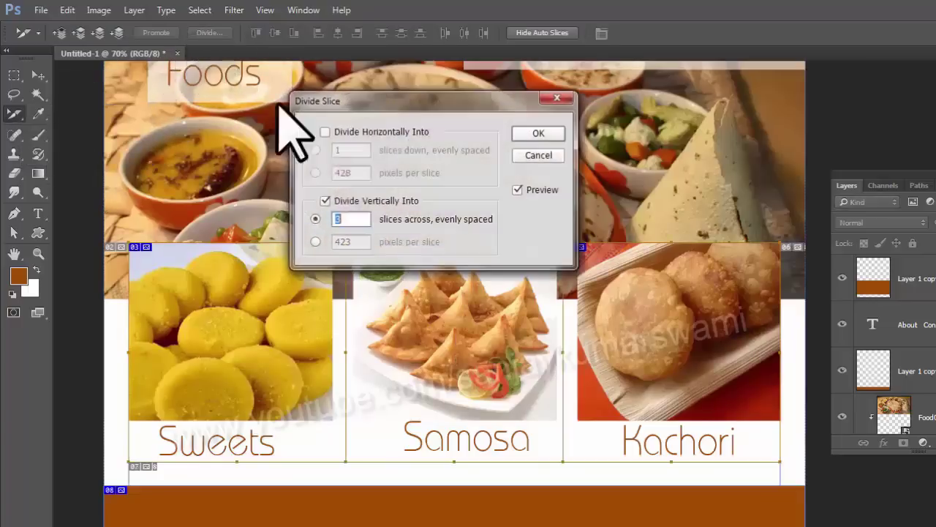
{"action": "left_click", "coordinate": [533, 134]}
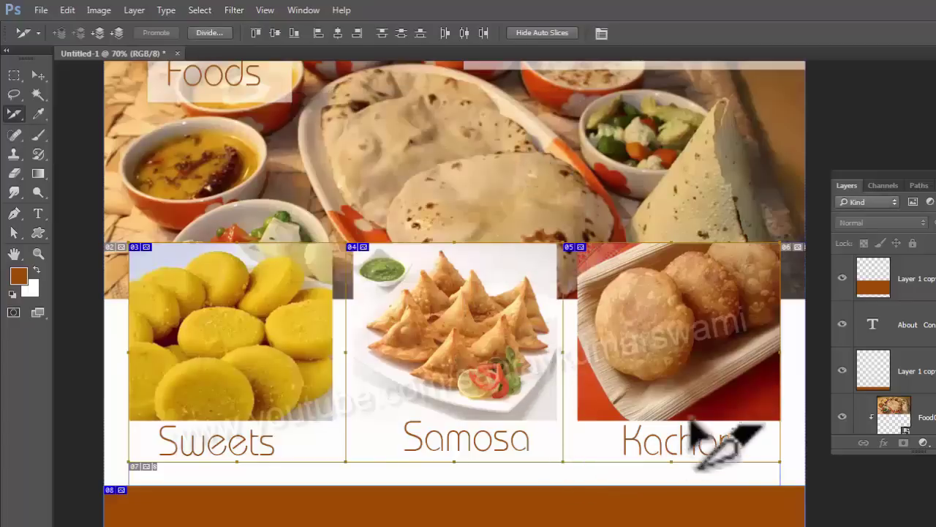
Step: Draw a slice of about 666 × 100 pixels covering the translucent "Home about contact" menu bar in the header
{"action": "left_click_drag", "start_coordinate": [585, 390], "coordinate": [558, 392]}
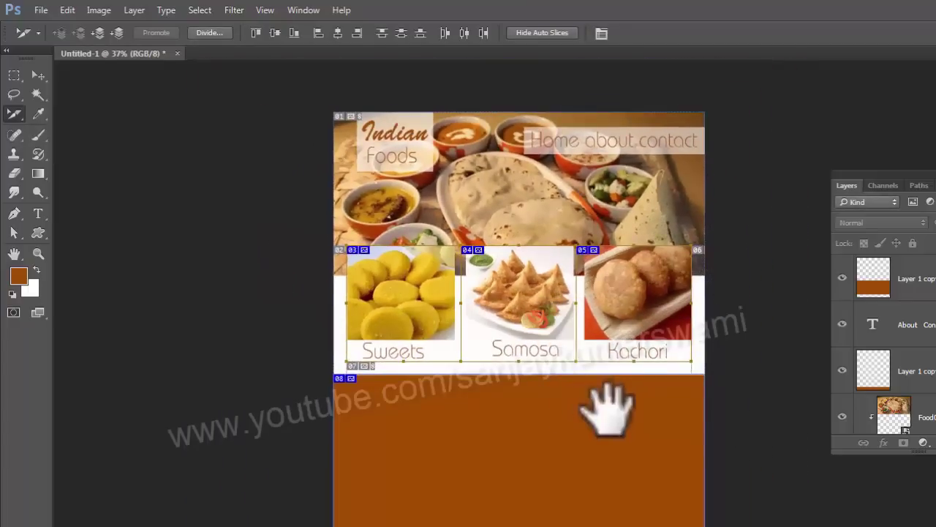
{"action": "left_click_drag", "start_coordinate": [560, 455], "coordinate": [582, 467]}
{"action": "left_click_drag", "start_coordinate": [575, 459], "coordinate": [561, 449]}
{"action": "left_click_drag", "start_coordinate": [536, 256], "coordinate": [512, 429]}
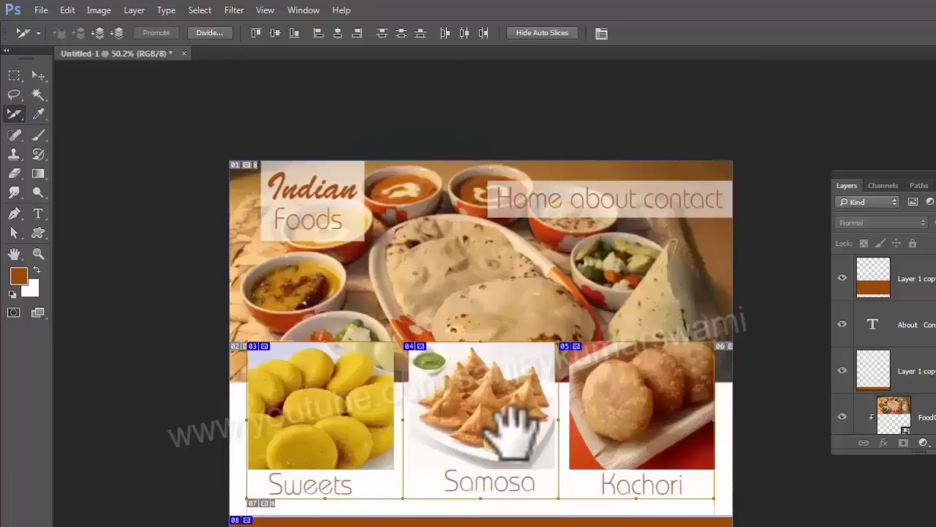
{"action": "left_click_drag", "start_coordinate": [596, 198], "coordinate": [188, 251]}
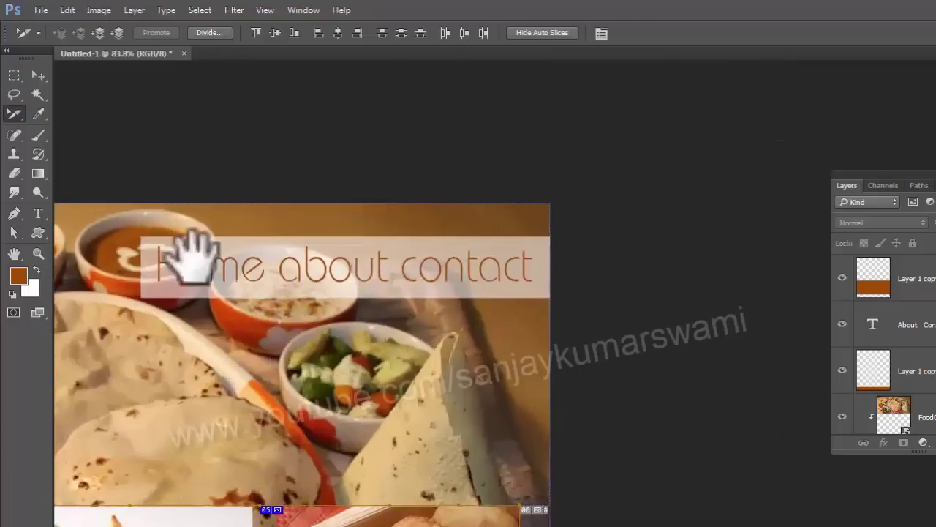
{"action": "right_click", "coordinate": [14, 114]}
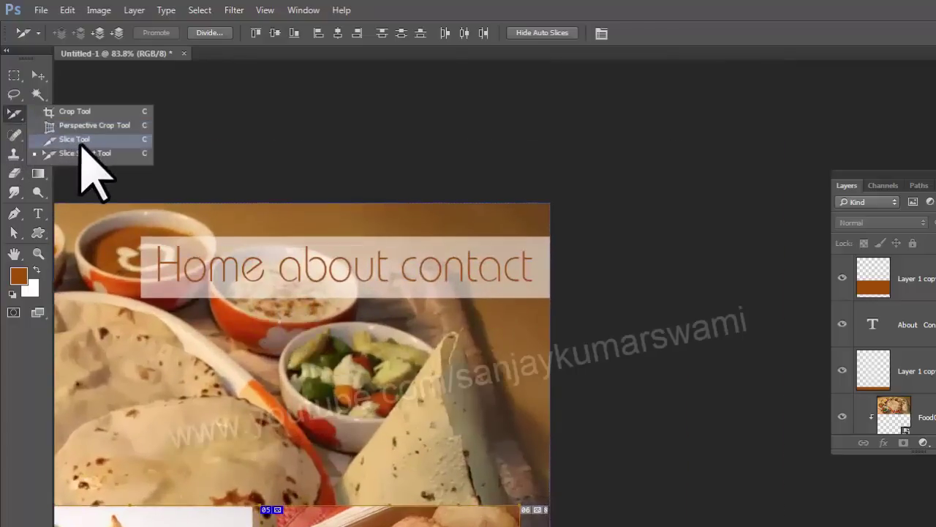
{"action": "left_click", "coordinate": [79, 139]}
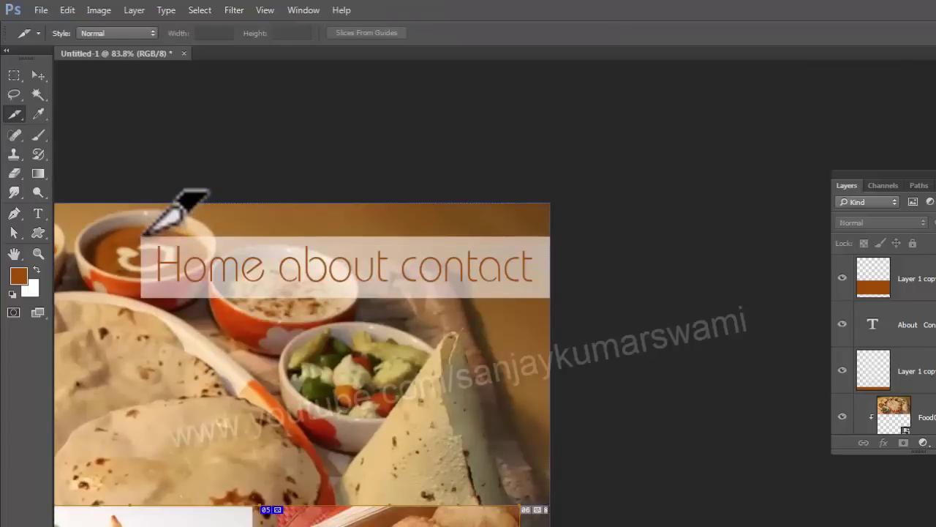
{"action": "mouse_move", "coordinate": [141, 235]}
{"action": "left_mouse_down"}
{"action": "mouse_move", "coordinate": [463, 278]}
{"action": "mouse_move", "coordinate": [590, 265]}
{"action": "mouse_move", "coordinate": [550, 296]}
{"action": "left_mouse_up"}
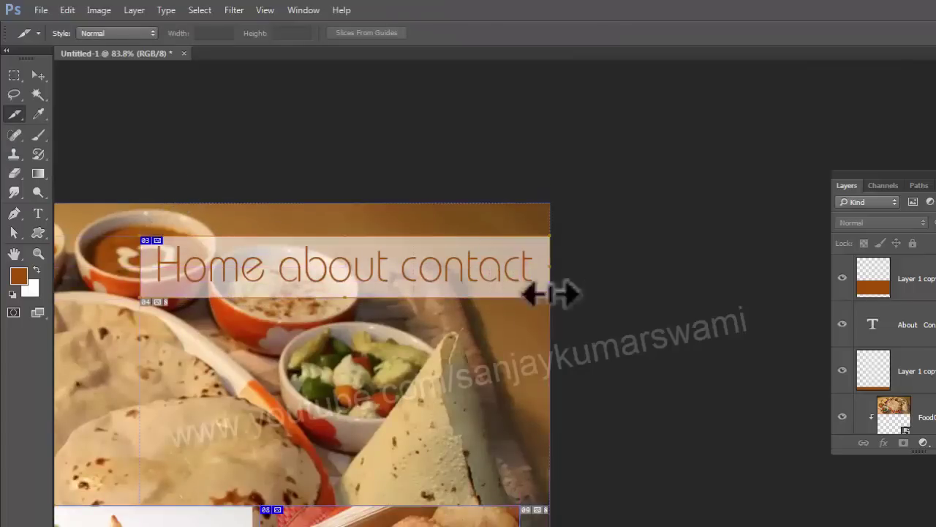
Step: Divide the menu slice vertically into 3 and adjust the dividers so "Home", "about" and "contact" each have their own slice
{"action": "right_click", "coordinate": [14, 116]}
{"action": "left_click", "coordinate": [88, 153]}
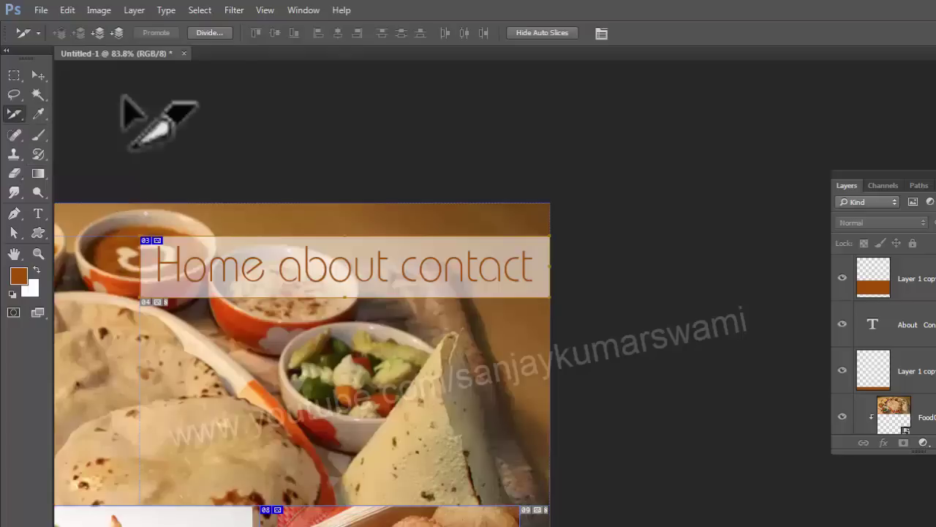
{"action": "left_click", "coordinate": [226, 34]}
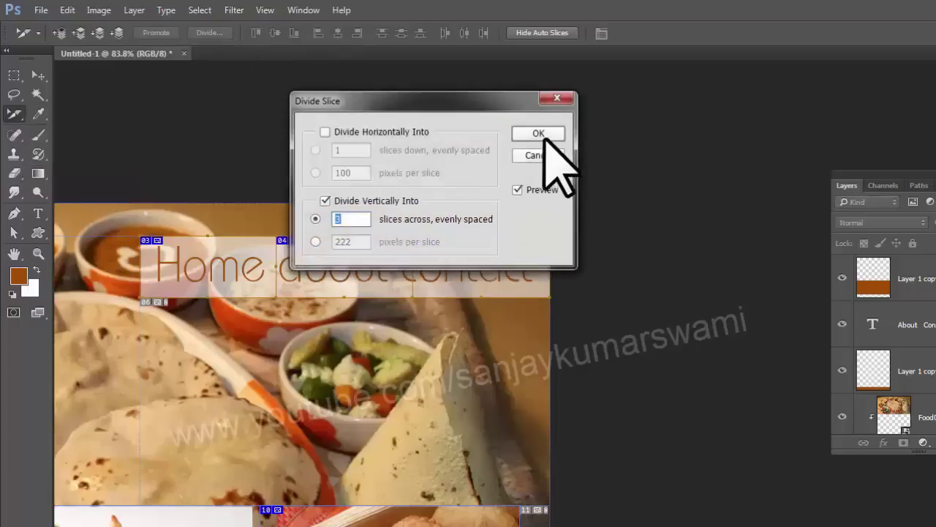
{"action": "left_click", "coordinate": [543, 133]}
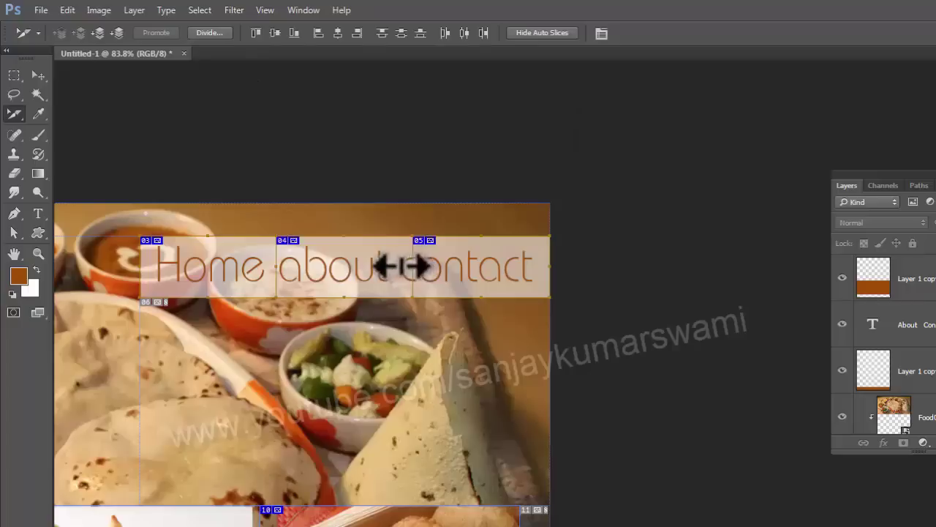
{"action": "left_click_drag", "start_coordinate": [402, 267], "coordinate": [398, 267]}
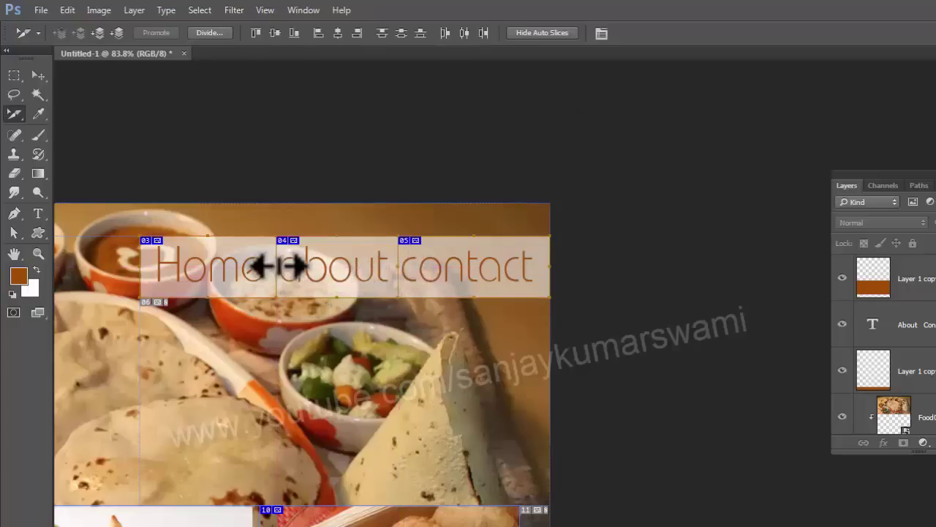
{"action": "left_click_drag", "start_coordinate": [274, 266], "coordinate": [275, 266]}
Step: Draw a slice around the translucent "Indian Foods" logo box in the header
{"action": "left_click_drag", "start_coordinate": [399, 303], "coordinate": [366, 303]}
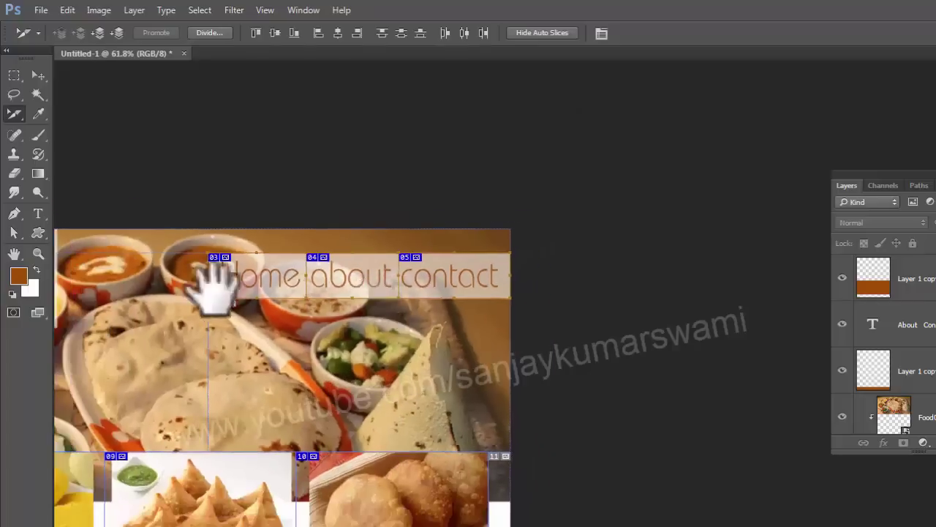
{"action": "left_click_drag", "start_coordinate": [213, 289], "coordinate": [477, 268]}
{"action": "left_click_drag", "start_coordinate": [311, 262], "coordinate": [319, 268]}
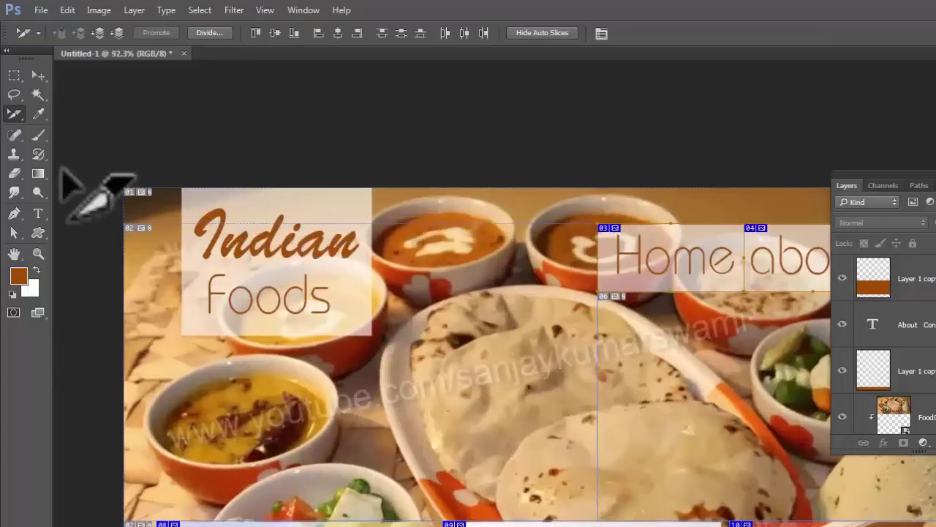
{"action": "right_click", "coordinate": [14, 114]}
{"action": "left_click", "coordinate": [73, 139]}
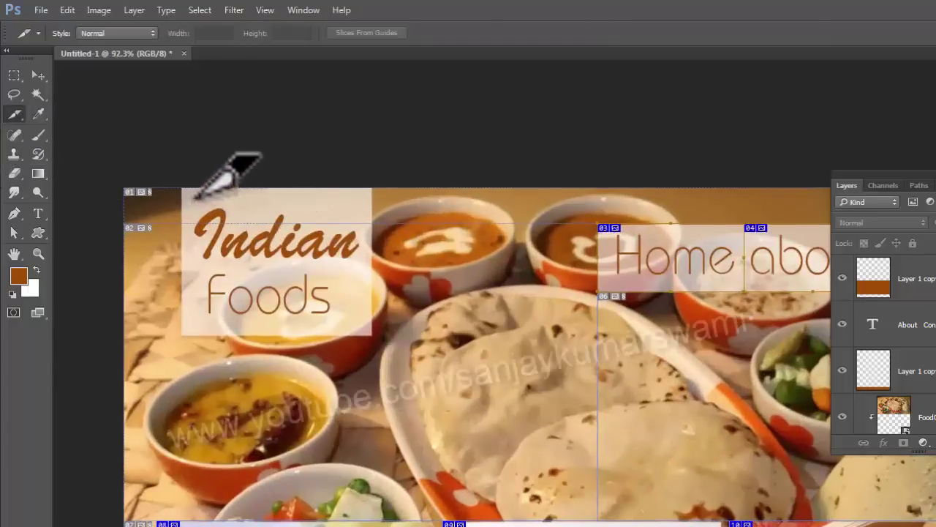
{"action": "left_click_drag", "start_coordinate": [183, 189], "coordinate": [371, 335]}
Step: Try placing a Fixed Size slice of 64 × 64 px on the header picture, undo it and restore the Normal slice style
{"action": "left_click_drag", "start_coordinate": [650, 525], "coordinate": [650, 525]}
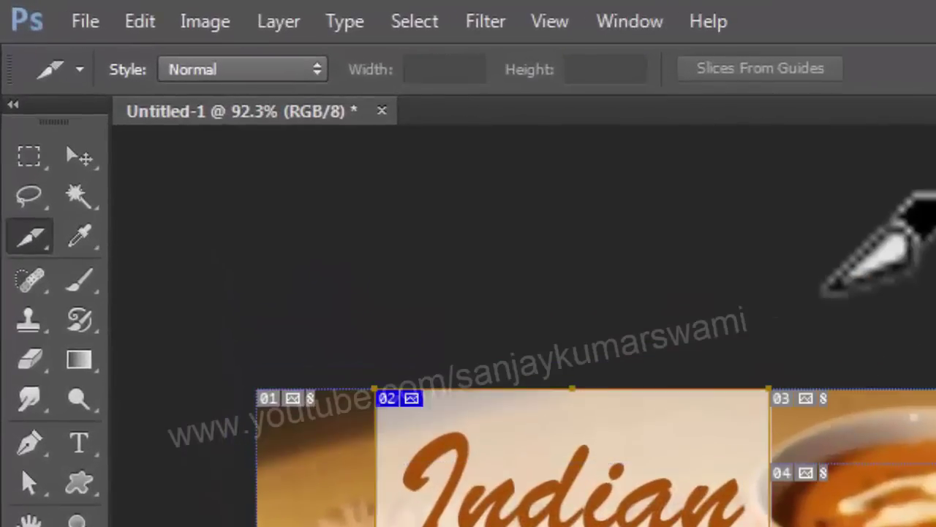
{"action": "left_click", "coordinate": [29, 236]}
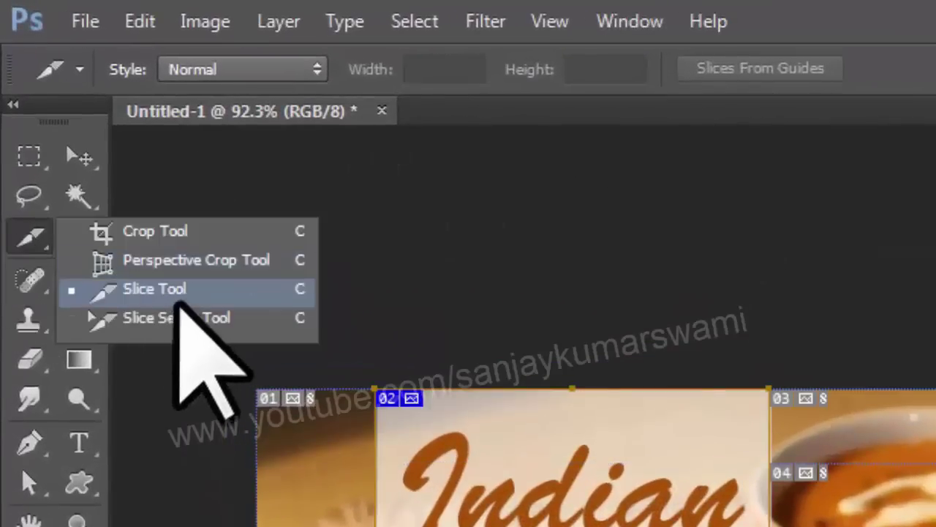
{"action": "left_click", "coordinate": [159, 293]}
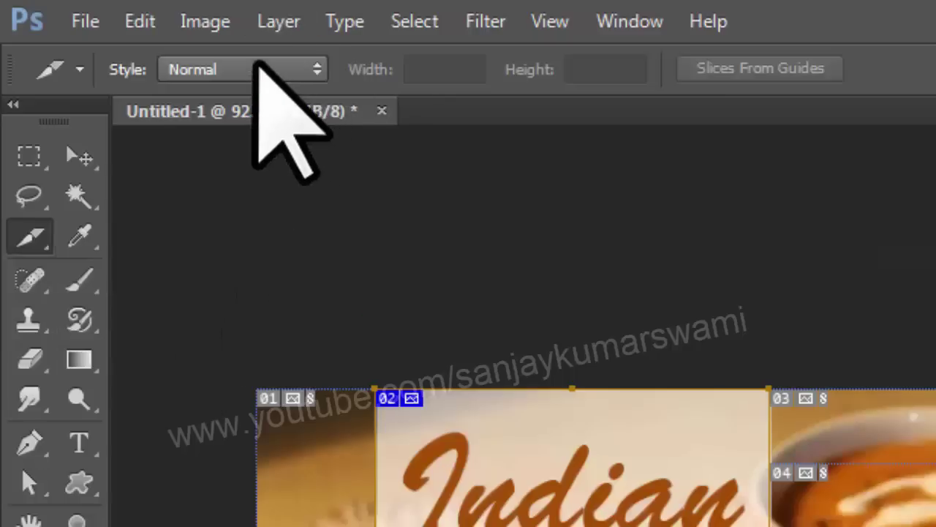
{"action": "left_click", "coordinate": [254, 69]}
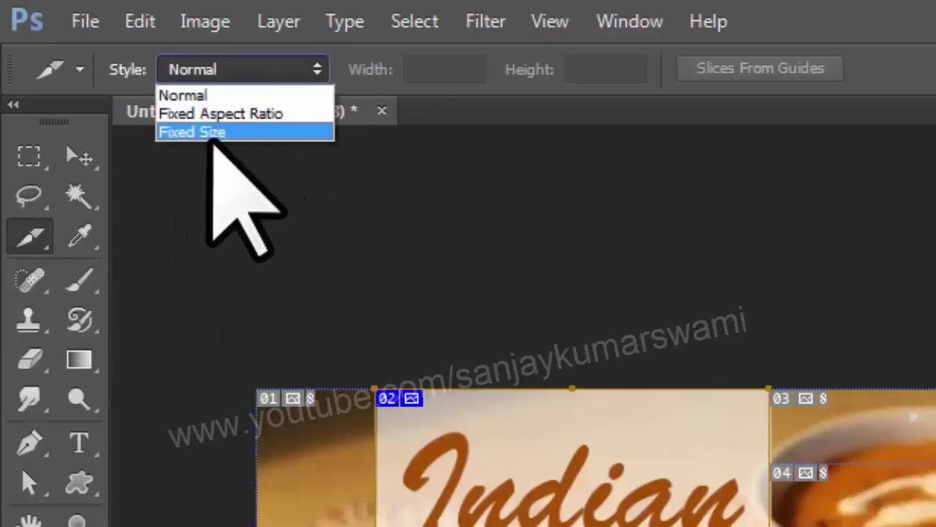
{"action": "left_click", "coordinate": [218, 132]}
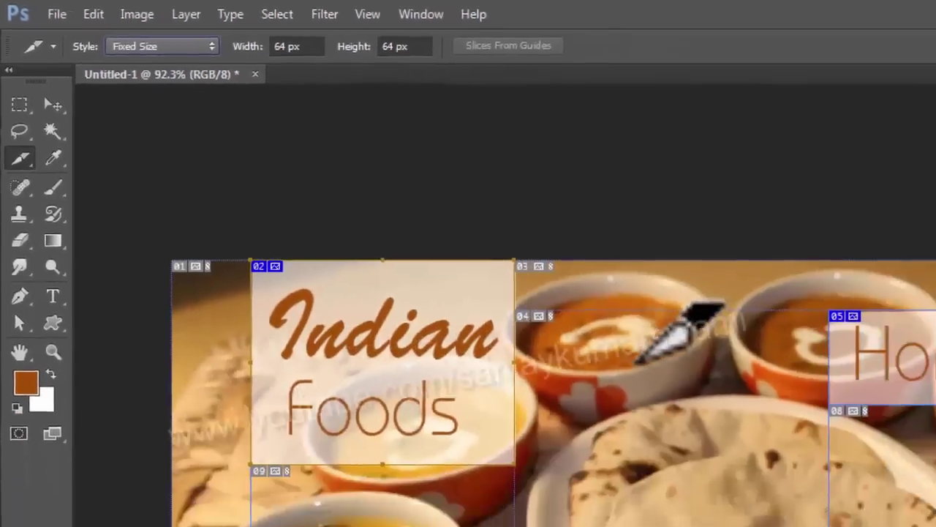
{"action": "left_click_drag", "start_coordinate": [616, 373], "coordinate": [641, 345]}
{"action": "left_click_drag", "start_coordinate": [545, 292], "coordinate": [545, 267]}
{"action": "key", "text": "ctrl+z"}
{"action": "left_click", "coordinate": [111, 38]}
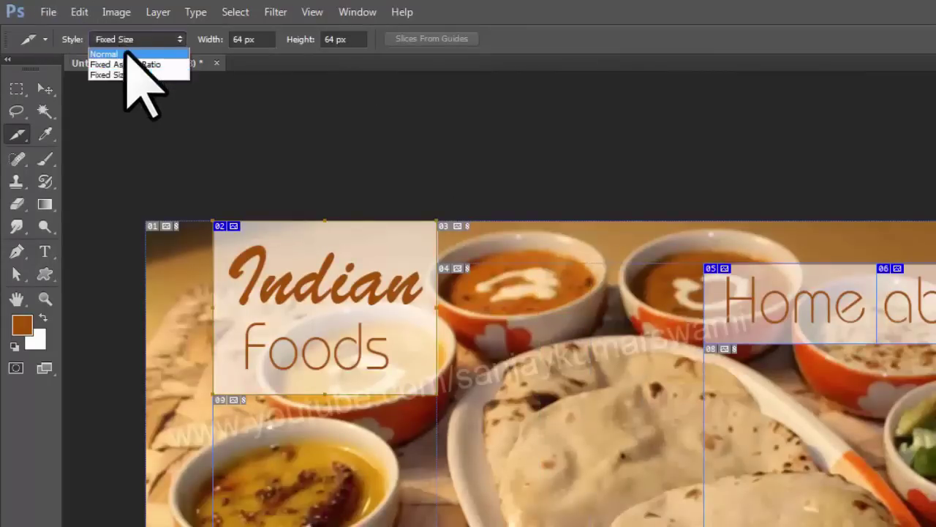
{"action": "left_click", "coordinate": [109, 50]}
Step: Try drawing a wide slice across the middle of the Sweets, Samosa and Kachori pictures
{"action": "left_click", "coordinate": [17, 134]}
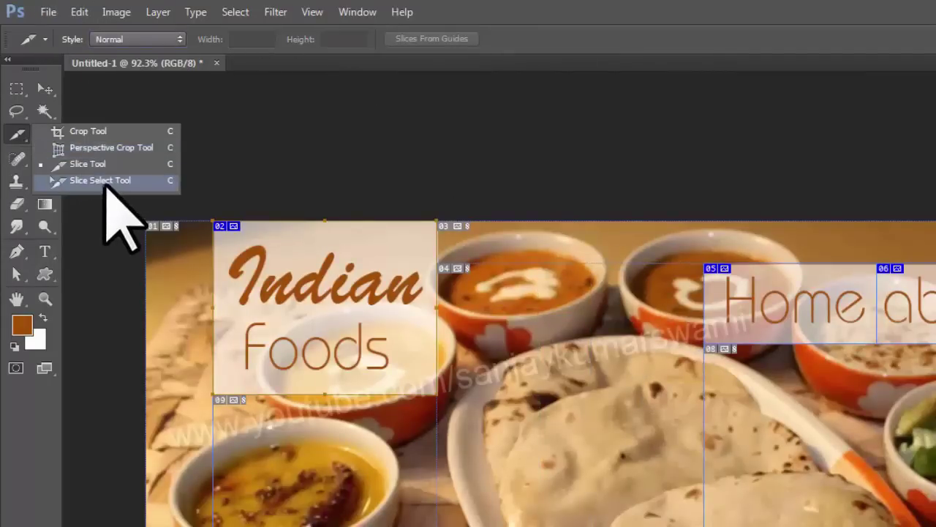
{"action": "left_click", "coordinate": [115, 182]}
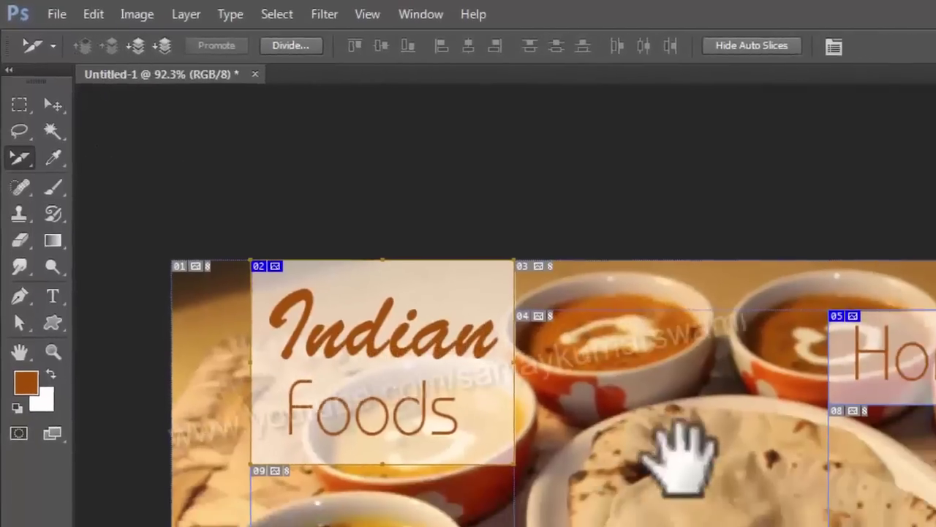
{"action": "left_click_drag", "start_coordinate": [736, 496], "coordinate": [387, 386]}
{"action": "mouse_move", "coordinate": [292, 296]}
{"action": "left_mouse_down"}
{"action": "mouse_move", "coordinate": [95, 324]}
{"action": "mouse_move", "coordinate": [72, 310]}
{"action": "mouse_move", "coordinate": [253, 185]}
{"action": "mouse_move", "coordinate": [286, 300]}
{"action": "left_mouse_up"}
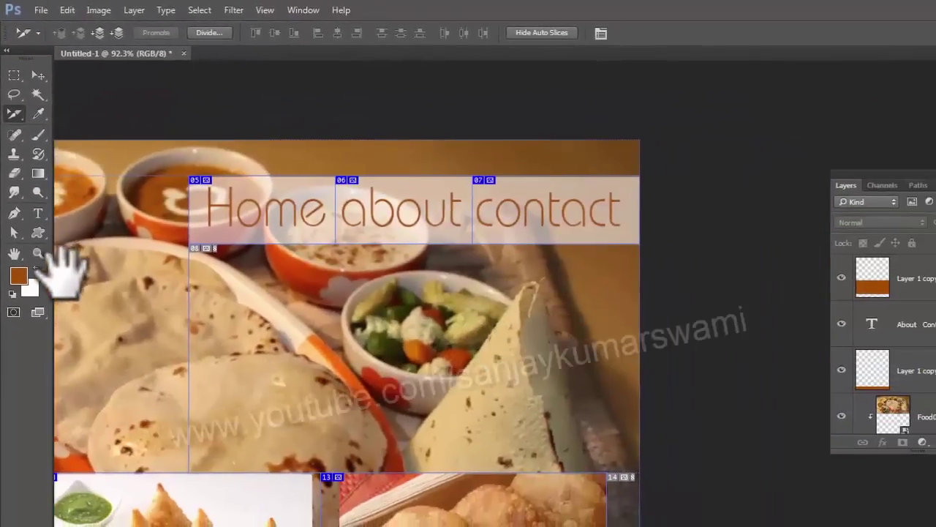
{"action": "left_click_drag", "start_coordinate": [252, 263], "coordinate": [349, 265]}
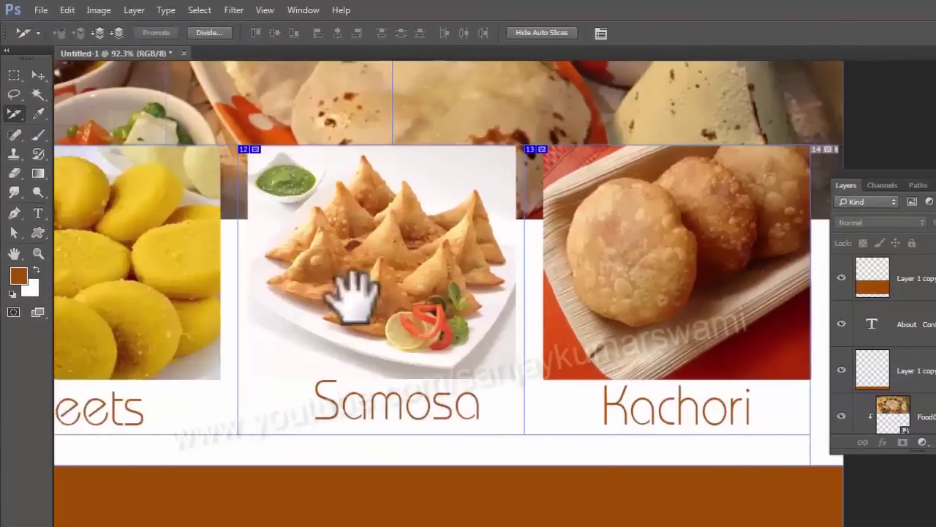
{"action": "left_click_drag", "start_coordinate": [397, 320], "coordinate": [371, 327]}
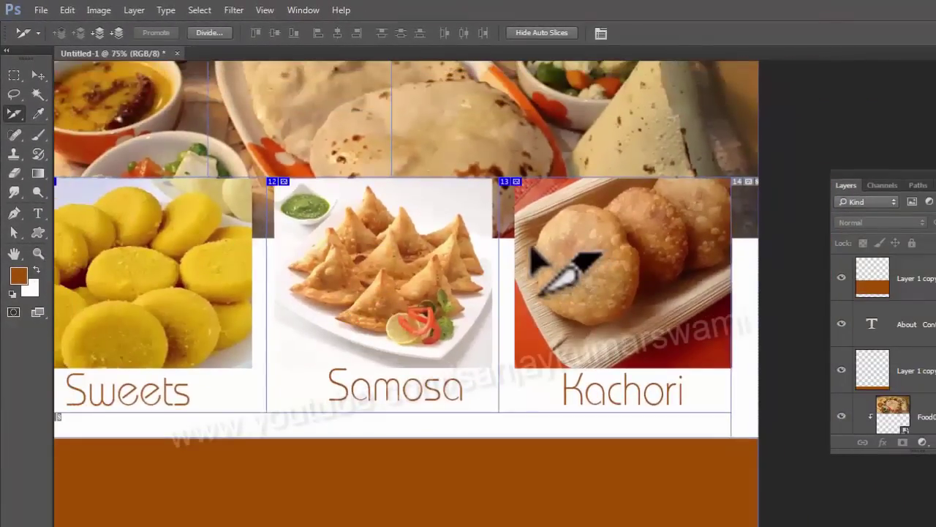
{"action": "right_click", "coordinate": [15, 114]}
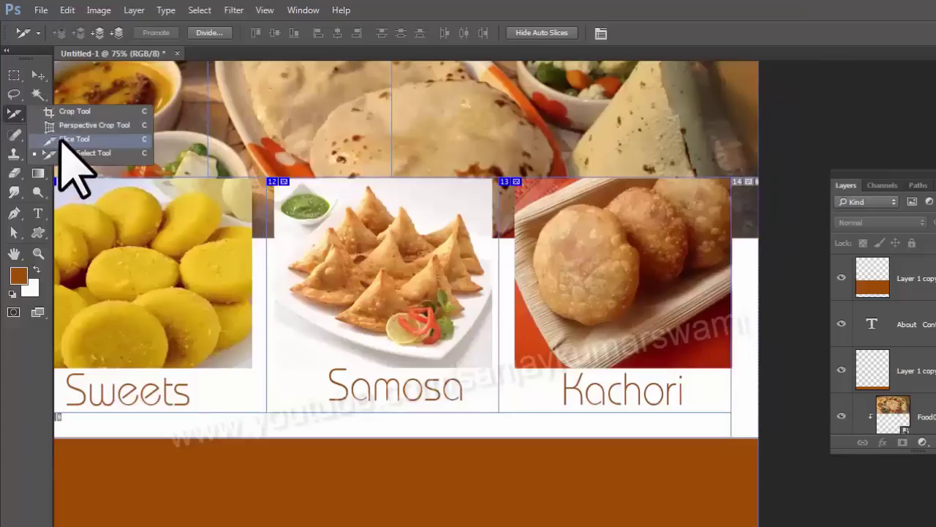
{"action": "left_click", "coordinate": [63, 140]}
{"action": "left_click_drag", "start_coordinate": [177, 246], "coordinate": [600, 314]}
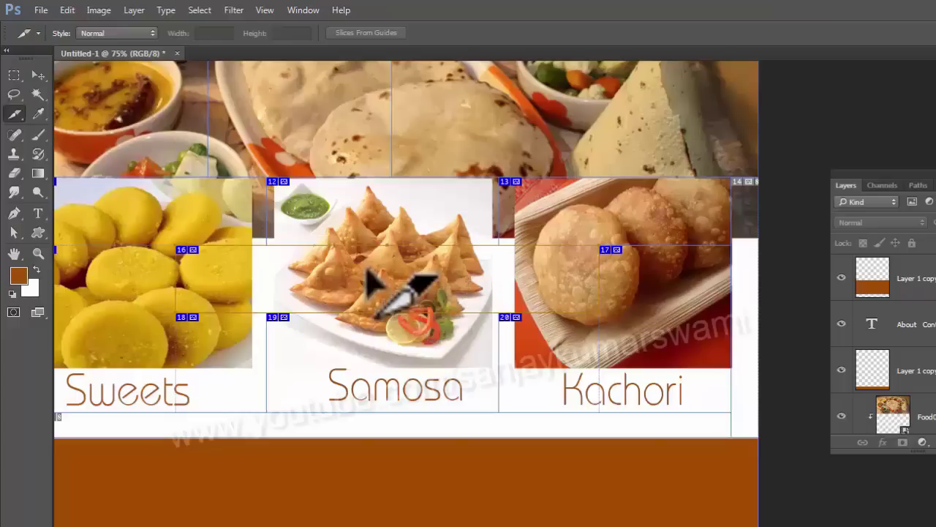
Step: Undo the trial slice's stacking change and delete that slice from the food pictures
{"action": "right_click", "coordinate": [13, 113]}
{"action": "left_click", "coordinate": [62, 151]}
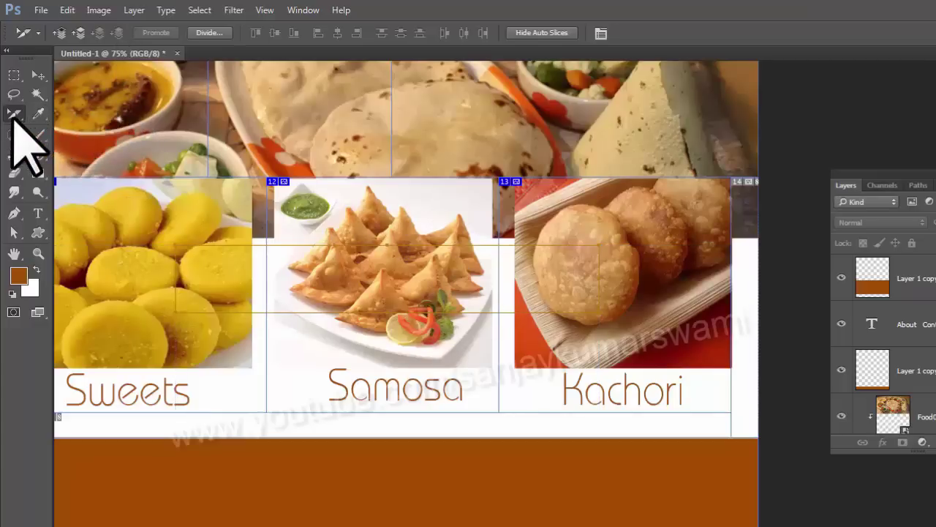
{"action": "key", "text": "ctrl+z"}
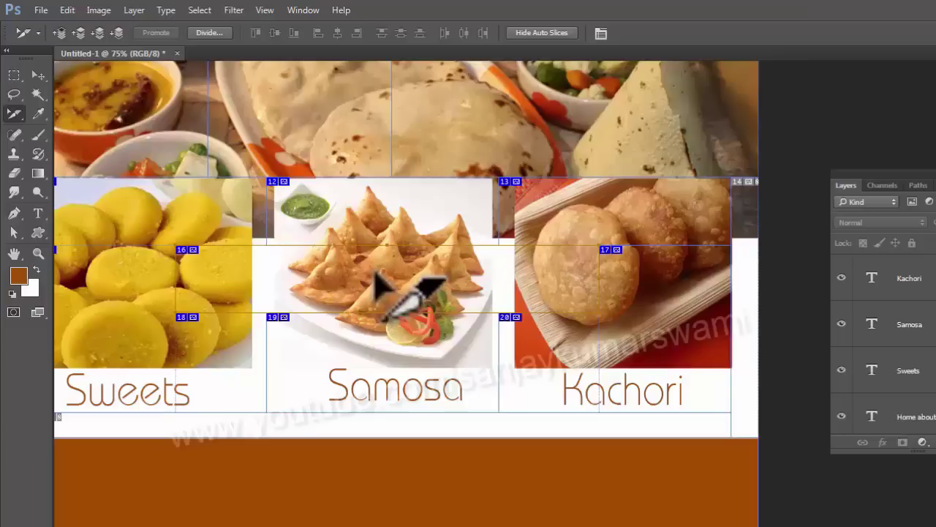
{"action": "key", "text": "Delete"}
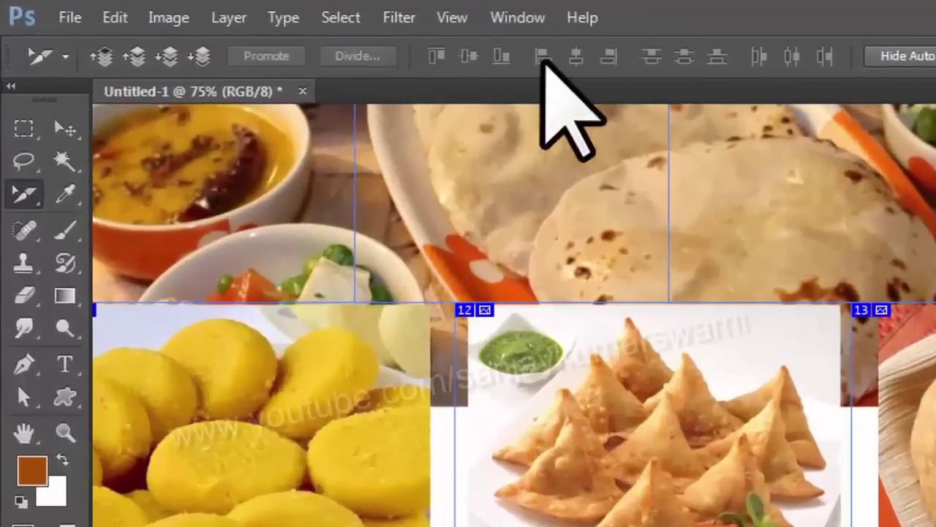
{"action": "left_click_drag", "start_coordinate": [695, 330], "coordinate": [700, 335]}
{"action": "left_click_drag", "start_coordinate": [362, 386], "coordinate": [393, 388]}
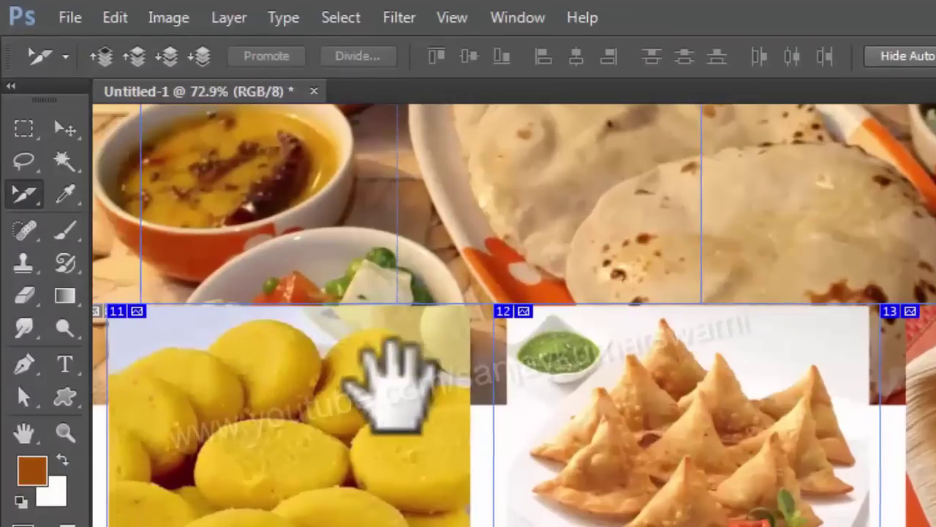
{"action": "left_click", "coordinate": [27, 195]}
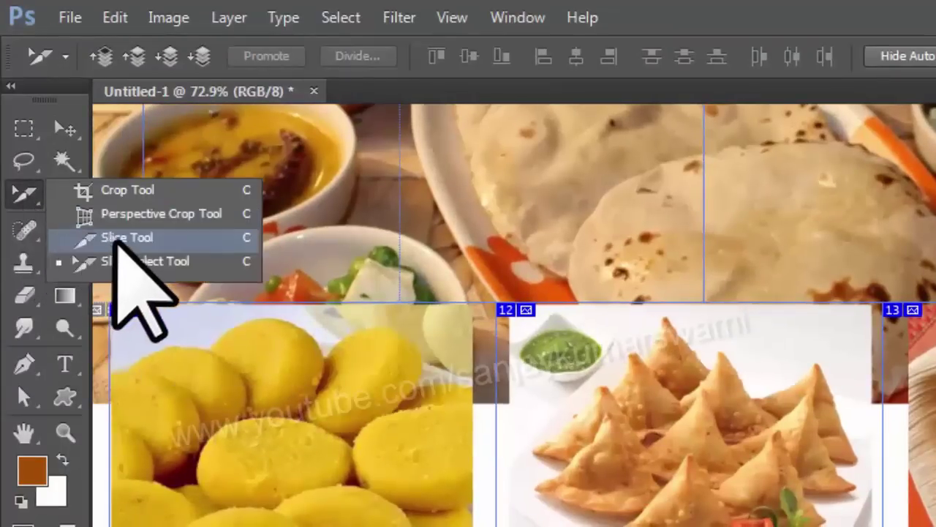
{"action": "left_click", "coordinate": [132, 241]}
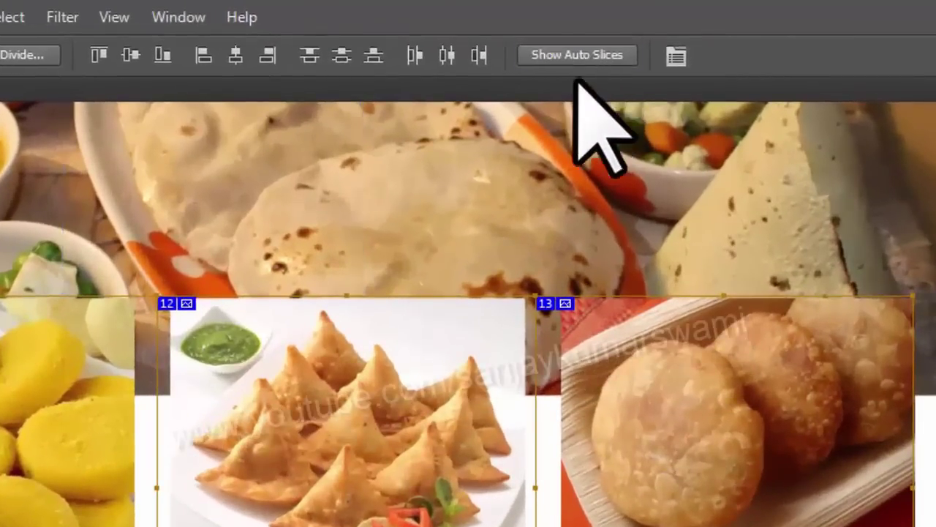
Step: Toggle the auto slices on and off over the page and leave them shown
{"action": "key", "text": "z"}
{"action": "left_click", "coordinate": [480, 502], "text": "alt"}
{"action": "left_click", "coordinate": [557, 441]}
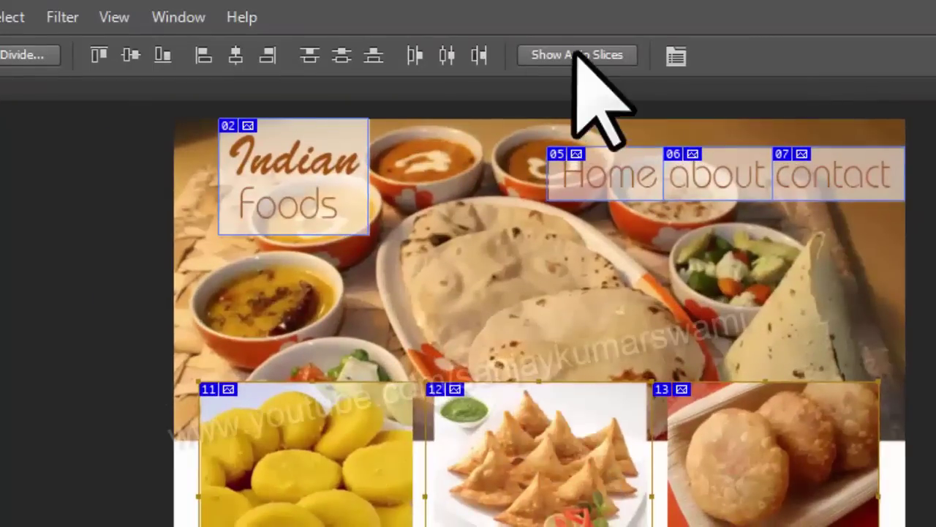
{"action": "left_click", "coordinate": [568, 52]}
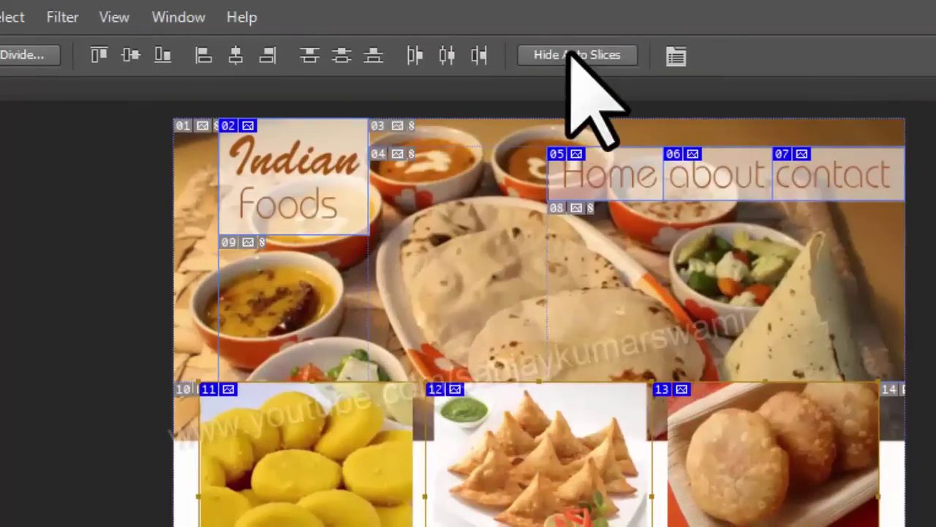
{"action": "left_click", "coordinate": [566, 52]}
{"action": "left_click", "coordinate": [565, 51]}
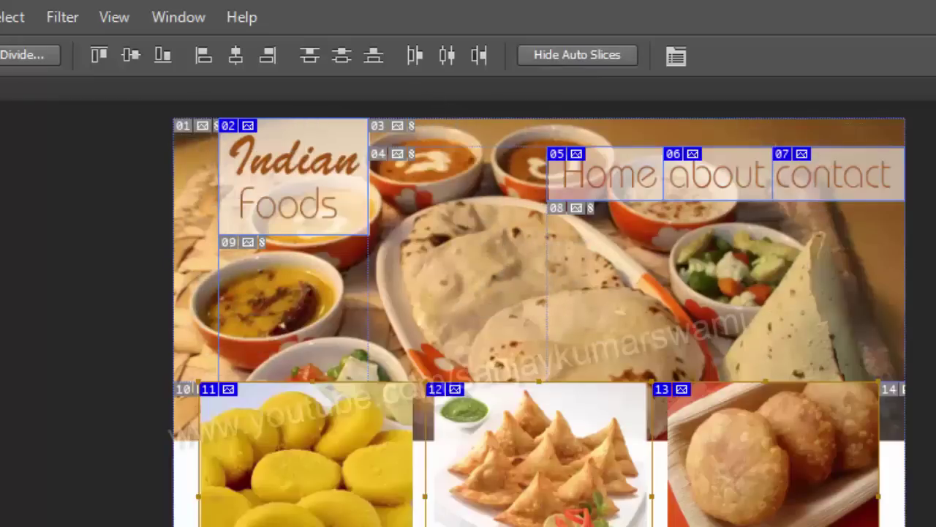
{"action": "left_click", "coordinate": [563, 62]}
{"action": "left_click", "coordinate": [556, 58]}
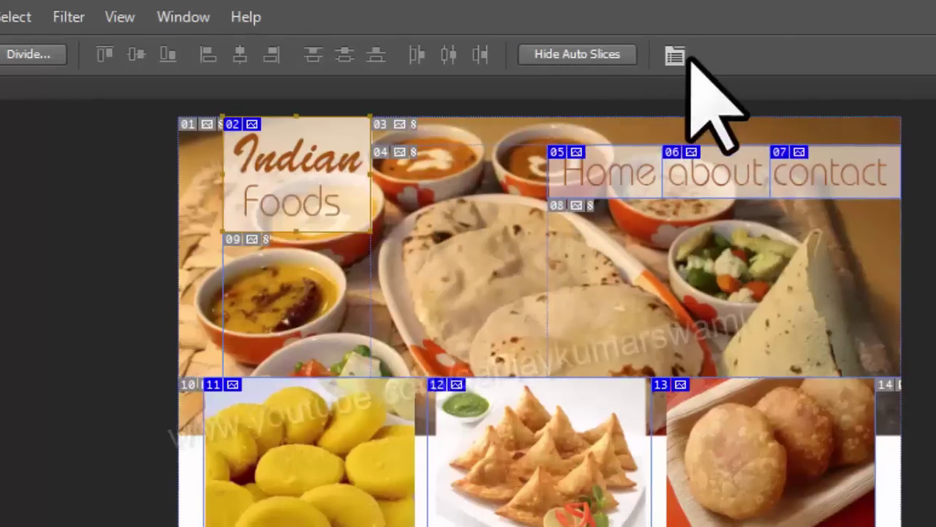
Step: Look at the slice options of the "Indian Foods" logo slice and close them without changes
{"action": "left_click", "coordinate": [678, 55]}
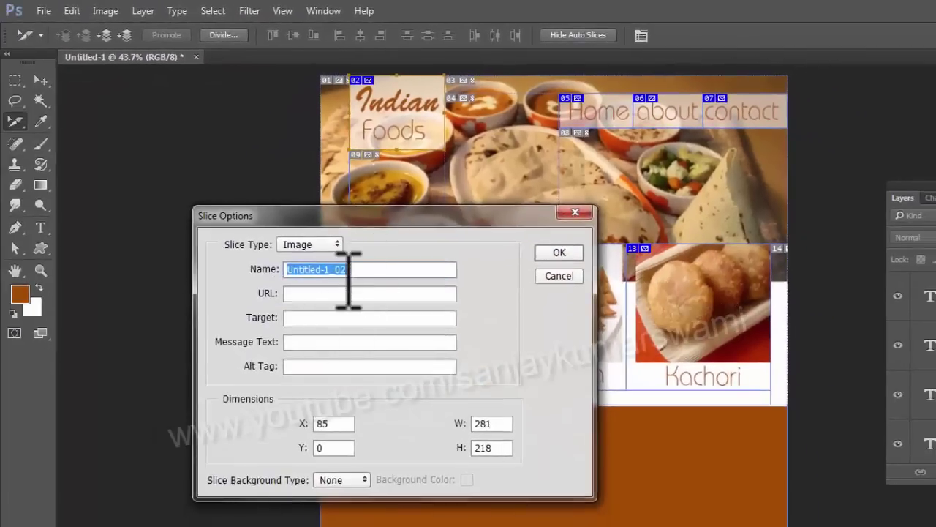
{"action": "left_click", "coordinate": [575, 212]}
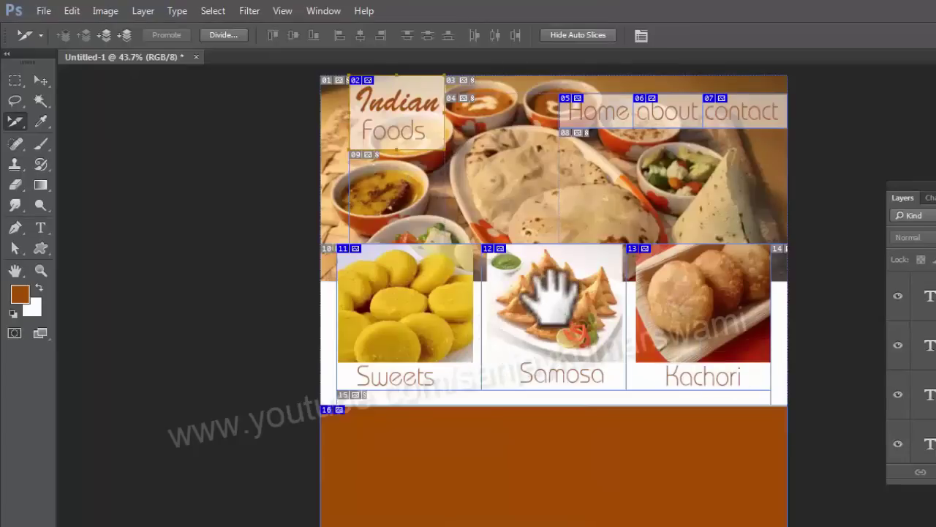
Step: Examine the slices over the whole page, from the header menu and food pictures to the footer links
{"action": "left_click", "coordinate": [599, 314], "text": "ctrl"}
{"action": "left_click_drag", "start_coordinate": [527, 333], "coordinate": [475, 488]}
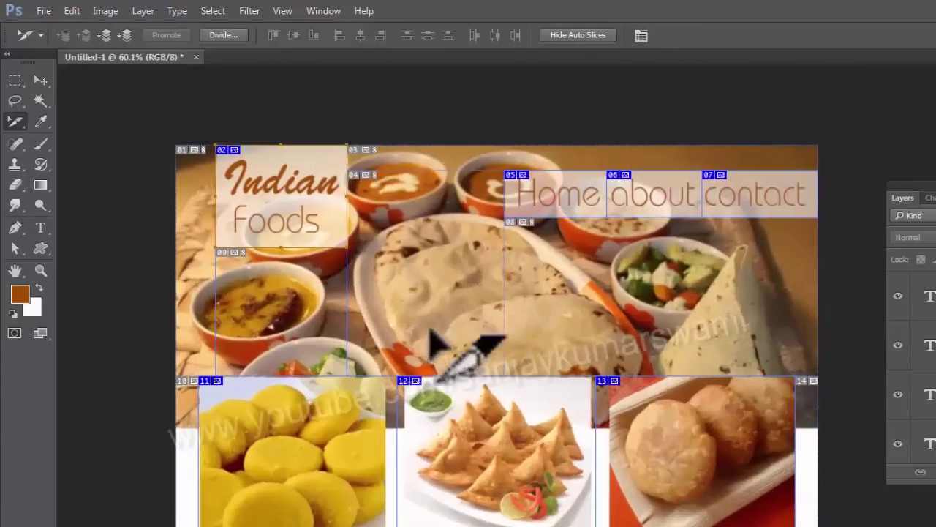
{"action": "left_click", "coordinate": [523, 327], "text": "ctrl+alt"}
{"action": "left_click", "coordinate": [637, 223], "text": "ctrl"}
{"action": "left_click_drag", "start_coordinate": [669, 149], "coordinate": [640, 150]}
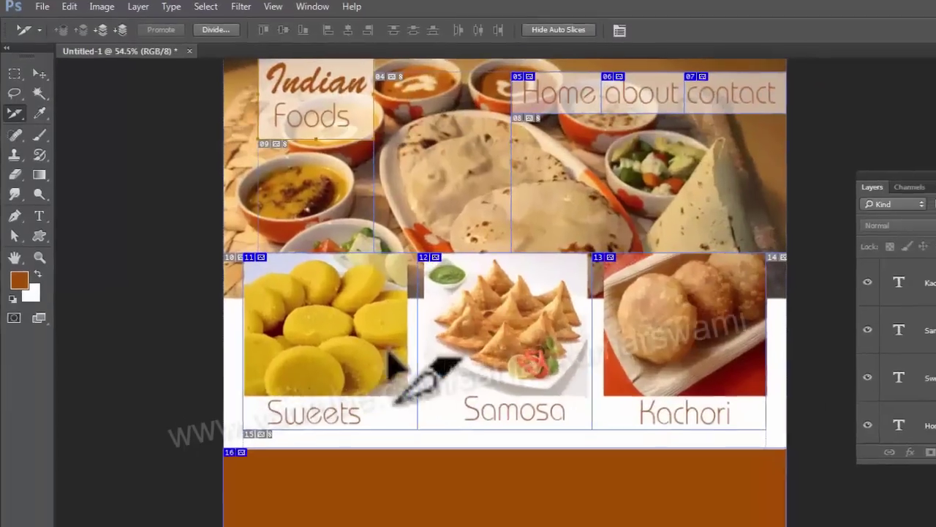
{"action": "left_click_drag", "start_coordinate": [583, 337], "coordinate": [584, 255]}
{"action": "left_click_drag", "start_coordinate": [516, 209], "coordinate": [521, 184]}
{"action": "left_click_drag", "start_coordinate": [551, 403], "coordinate": [500, 401]}
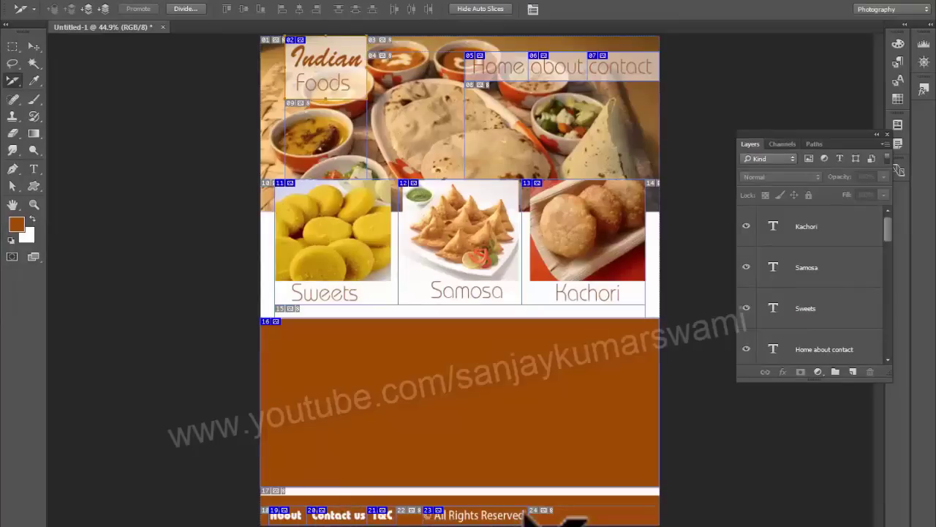
{"action": "left_click_drag", "start_coordinate": [503, 517], "coordinate": [519, 519]}
{"action": "left_click_drag", "start_coordinate": [507, 427], "coordinate": [482, 300]}
{"action": "left_click_drag", "start_coordinate": [502, 391], "coordinate": [513, 400]}
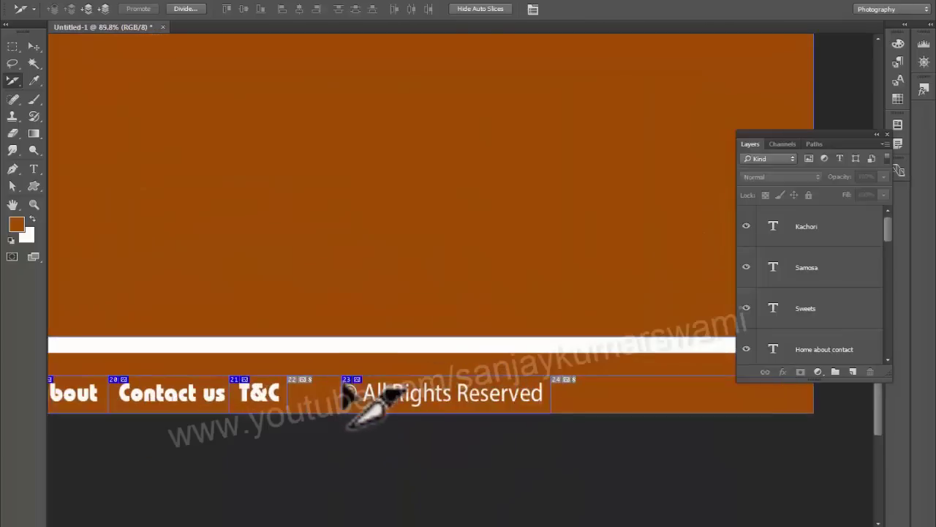
{"action": "left_click_drag", "start_coordinate": [424, 379], "coordinate": [363, 371]}
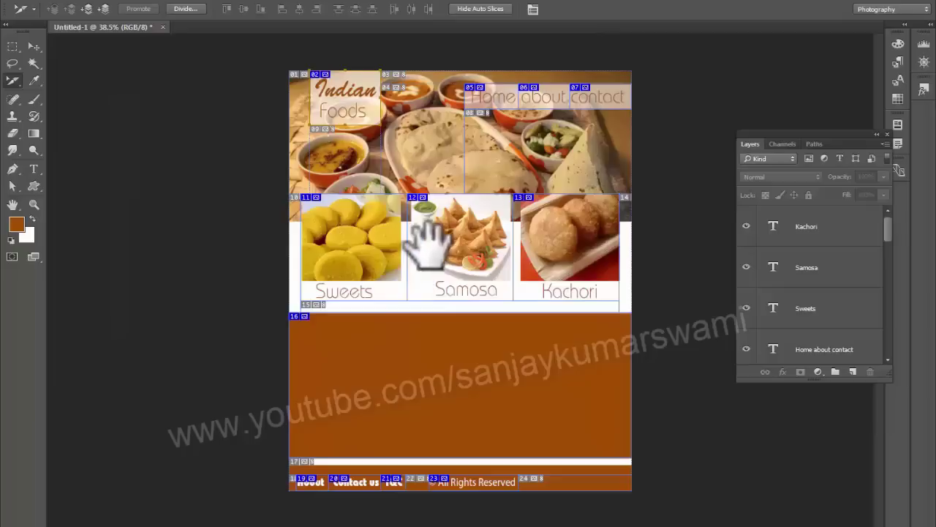
{"action": "left_click_drag", "start_coordinate": [516, 220], "coordinate": [556, 208]}
{"action": "left_click_drag", "start_coordinate": [540, 155], "coordinate": [458, 235]}
{"action": "left_click_drag", "start_coordinate": [440, 199], "coordinate": [474, 191]}
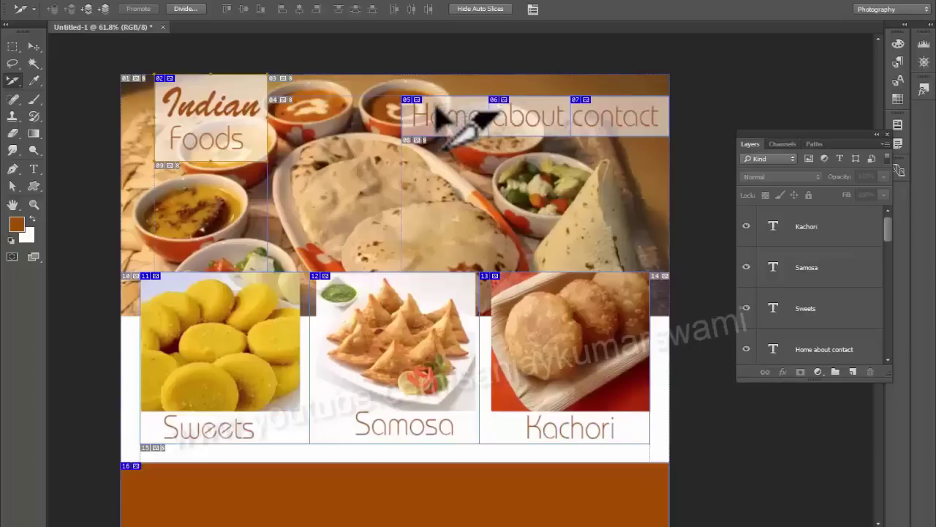
Step: Name the "Home" menu slice home and set its URL to home.html
{"action": "left_click", "coordinate": [531, 7]}
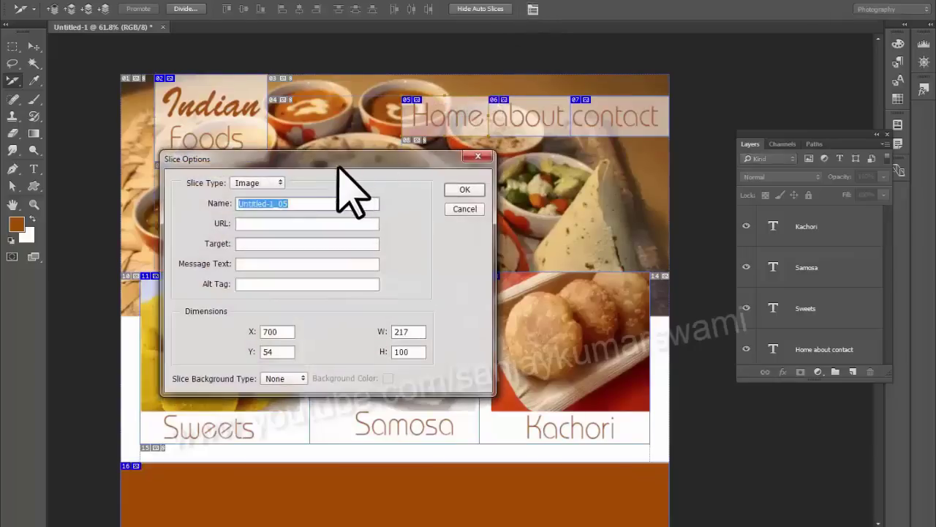
{"action": "left_click_drag", "start_coordinate": [339, 173], "coordinate": [403, 177]}
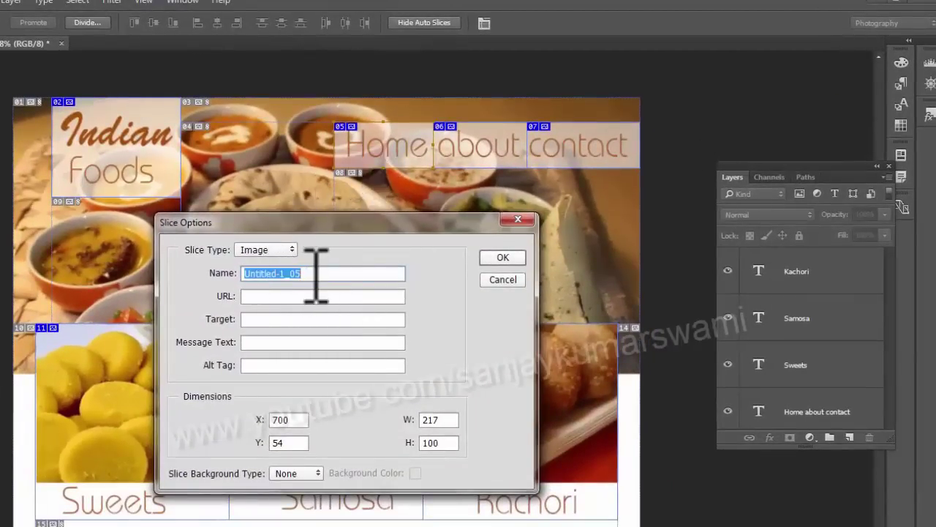
{"action": "type", "text": "home.html"}
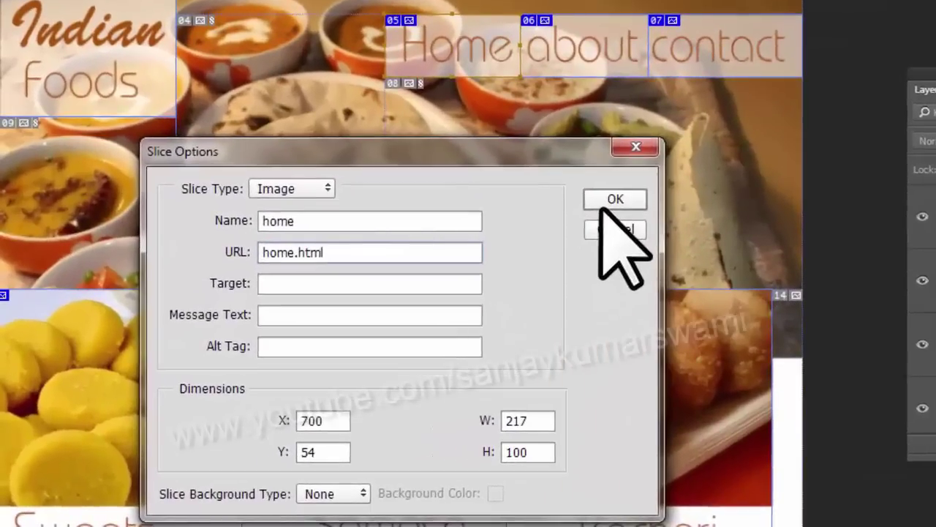
{"action": "left_click", "coordinate": [614, 198]}
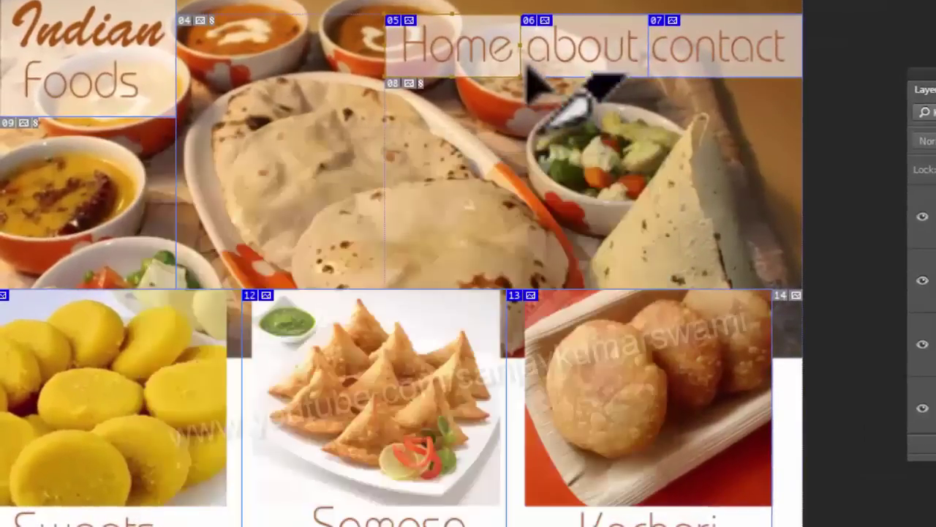
Step: Name the "about" menu slice about and set its URL to about.html
{"action": "double_click", "coordinate": [568, 60]}
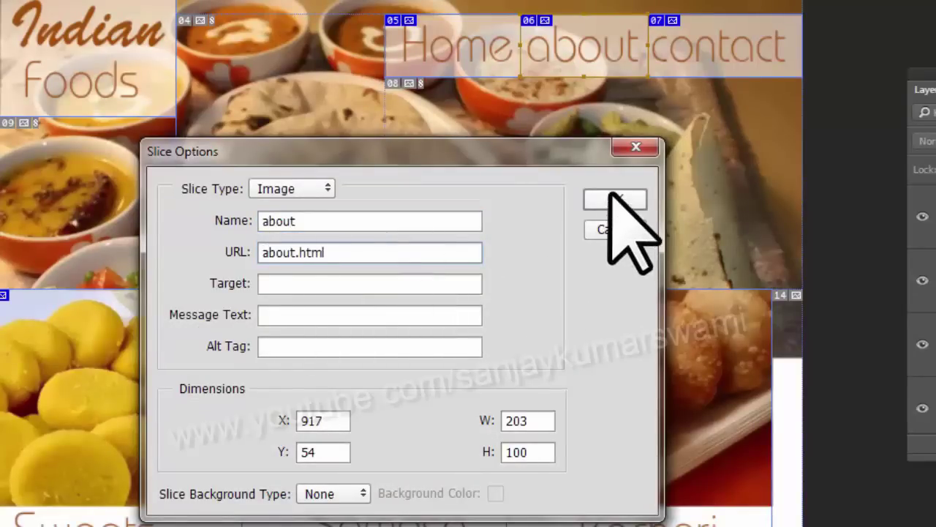
{"action": "left_click", "coordinate": [615, 199]}
Step: Name the "contact" menu slice contact and set its URL to contact.html
{"action": "double_click", "coordinate": [713, 69]}
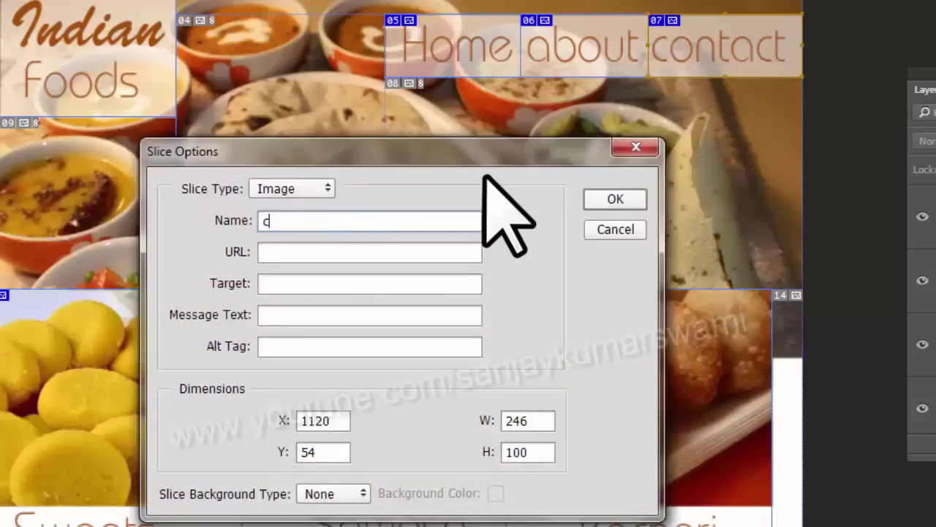
{"action": "key", "text": "Tab"}
{"action": "type", "text": "contact.html"}
{"action": "double_click", "coordinate": [289, 253]}
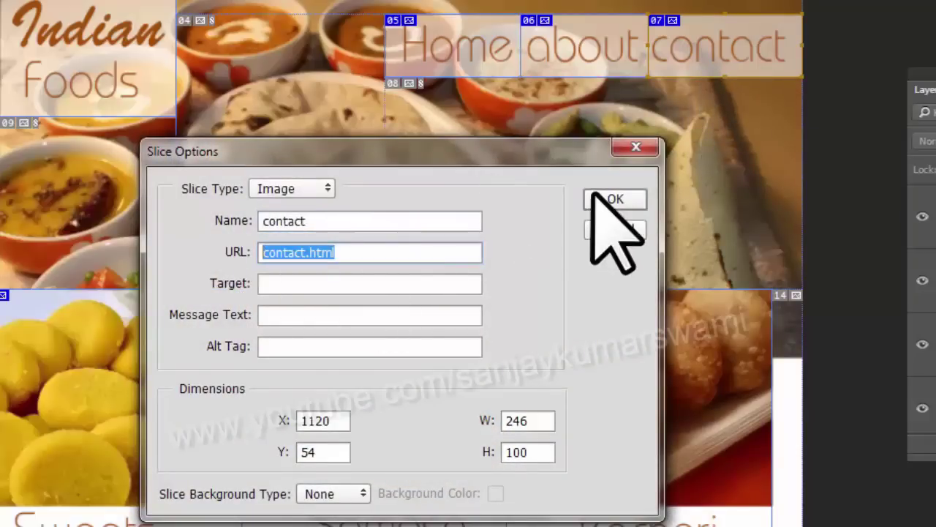
{"action": "left_click", "coordinate": [605, 198]}
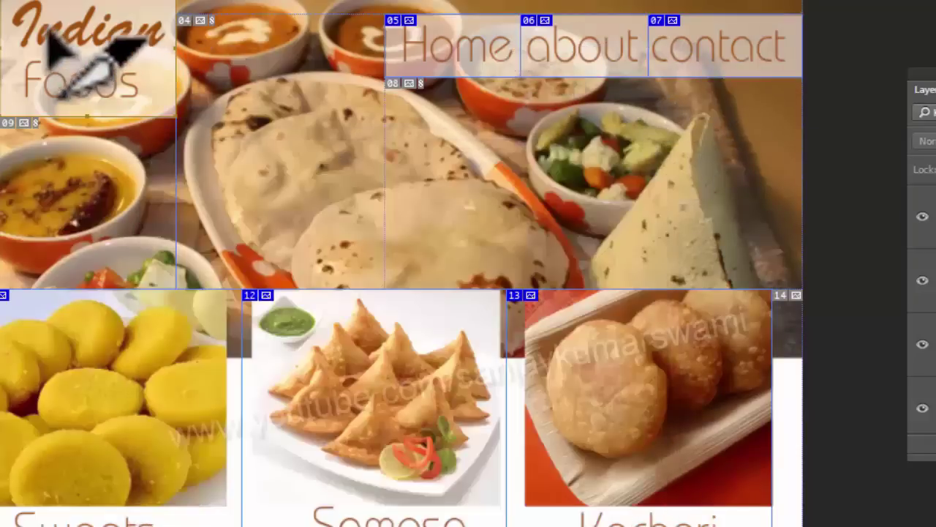
Step: Name the "Indian Foods" logo slice logo and set its URL to home.html
{"action": "double_click", "coordinate": [139, 51]}
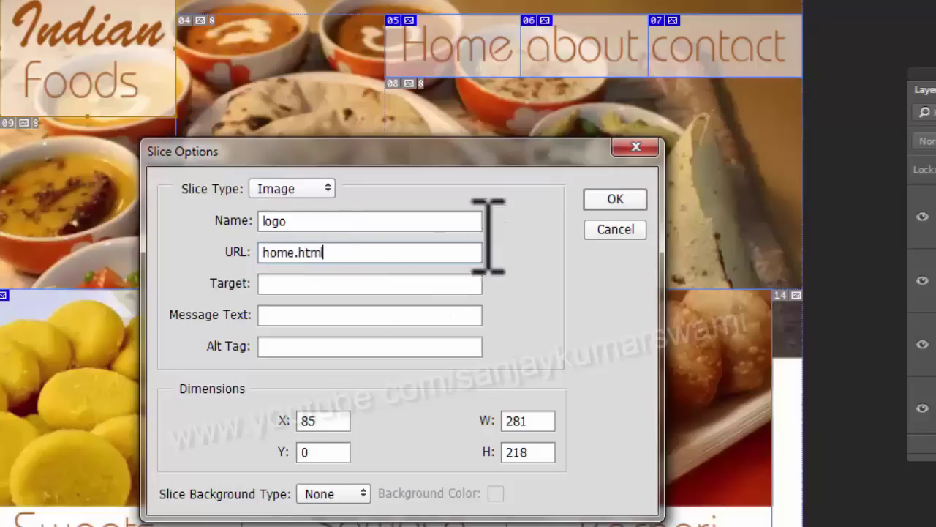
{"action": "left_click", "coordinate": [615, 199]}
Step: Name the "Sweets" picture slice sweets and set its URL to sweets.html
{"action": "double_click", "coordinate": [125, 409]}
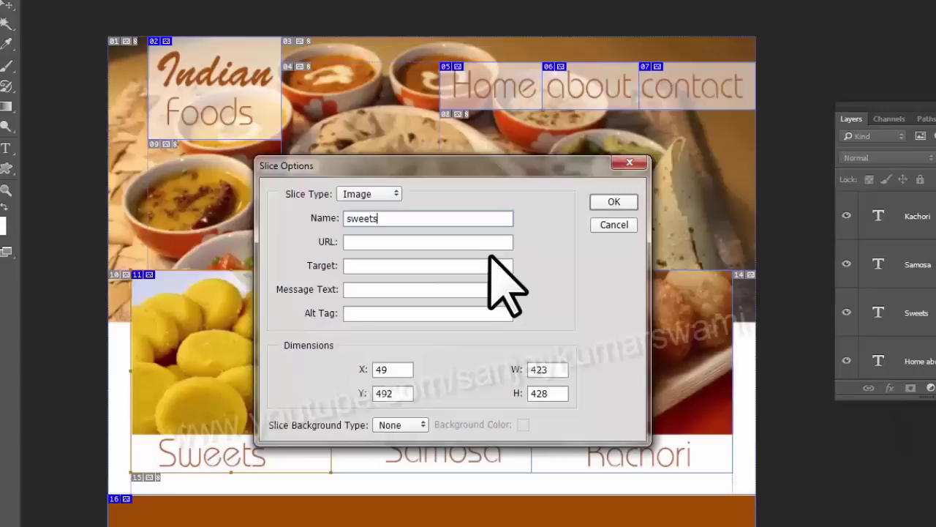
{"action": "type", "text": "sweets.html"}
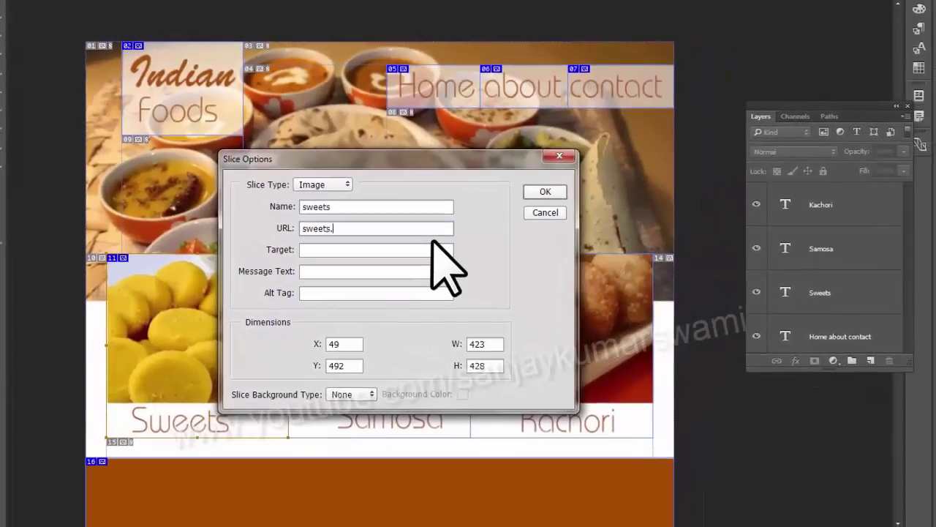
{"action": "left_click", "coordinate": [545, 192]}
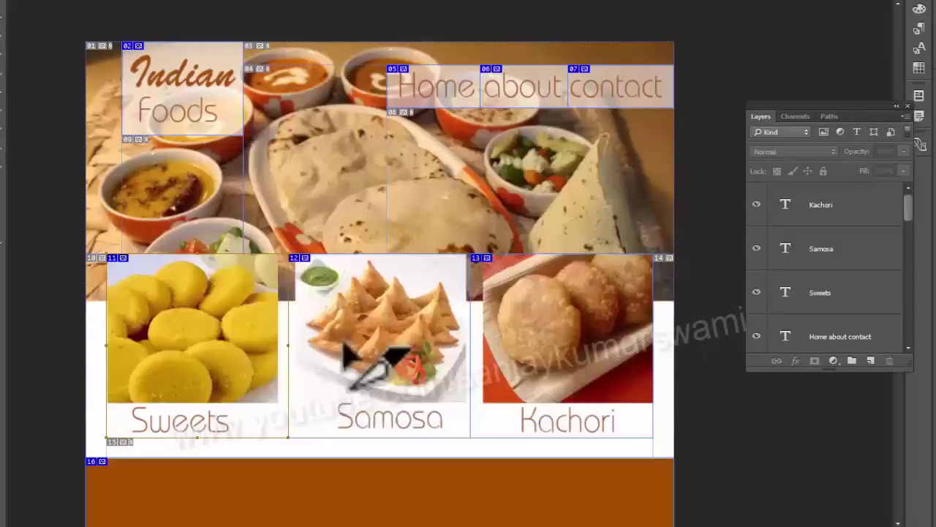
Step: Fill in the name and link URL of the "Samosa" picture slice
{"action": "double_click", "coordinate": [371, 366]}
{"action": "type", "text": "sweets"}
{"action": "type", "text": "samo"}
{"action": "left_click", "coordinate": [545, 192]}
Step: Name the "Kachori" picture slice kachori and give it a kachori link URL
{"action": "double_click", "coordinate": [503, 335]}
{"action": "type", "text": "kachori"}
{"action": "key", "text": "Tab"}
{"action": "type", "text": "kachori"}
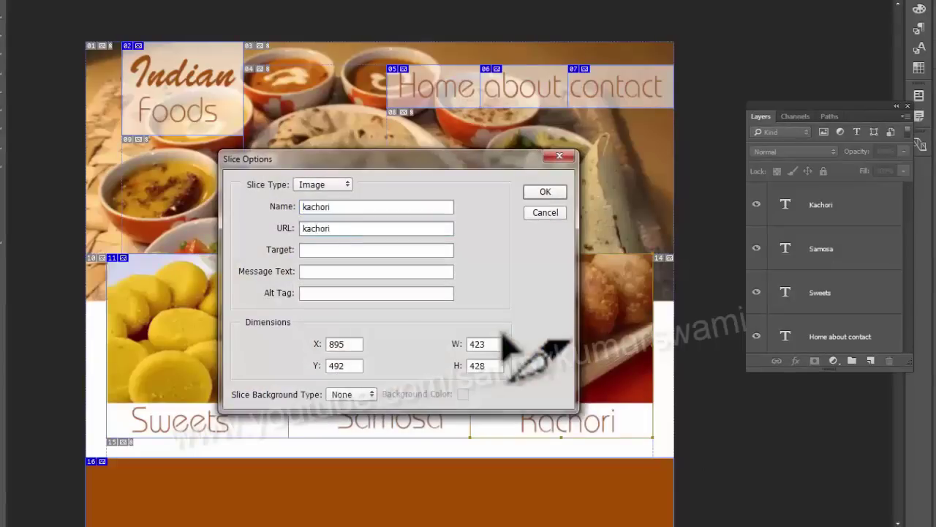
{"action": "left_click", "coordinate": [545, 192]}
Step: Name the footer's "Contact us" slice contact and give it a contact link URL
{"action": "scroll", "coordinate": [503, 335], "scroll_direction": "down", "scroll_amount": 5}
{"action": "key", "text": "Return"}
{"action": "double_click", "coordinate": [201, 357]}
{"action": "type", "text": "contact"}
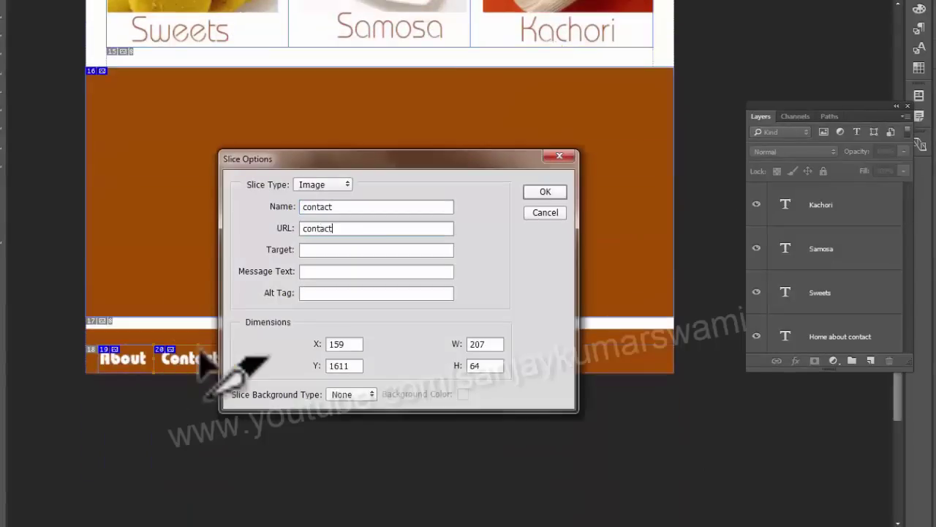
{"action": "key", "text": "Return"}
Step: Fill in the slice options of the footer's "T&C" slice using tandc
{"action": "double_click", "coordinate": [276, 363]}
{"action": "type", "text": "tandc."}
{"action": "key", "text": "Return"}
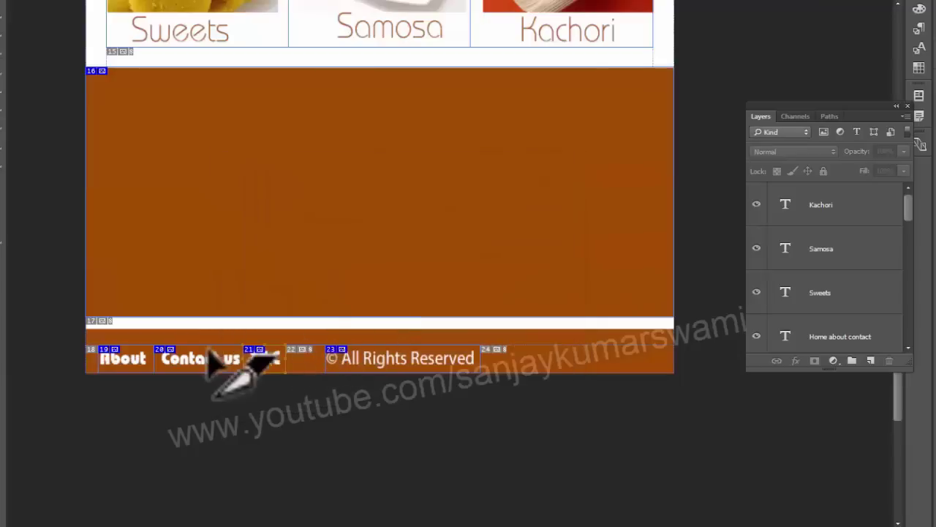
Step: Add the white 69 pt Myriad Pro text "HOME Page" in the brown content band
{"action": "scroll", "coordinate": [463, 94], "scroll_direction": "up", "scroll_amount": 5}
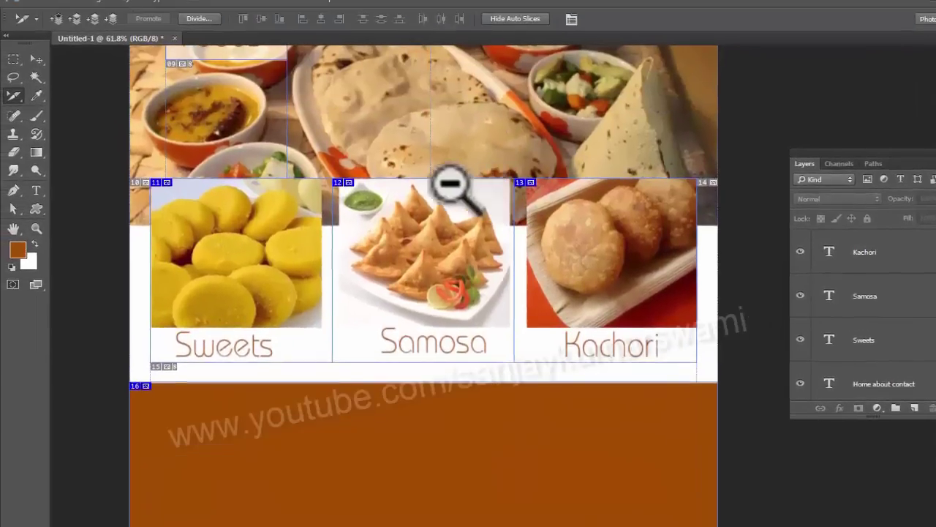
{"action": "left_click", "coordinate": [411, 142], "text": "ctrl+alt"}
{"action": "left_click", "coordinate": [386, 142], "text": "ctrl+alt"}
{"action": "left_click_drag", "start_coordinate": [578, 230], "coordinate": [583, 264]}
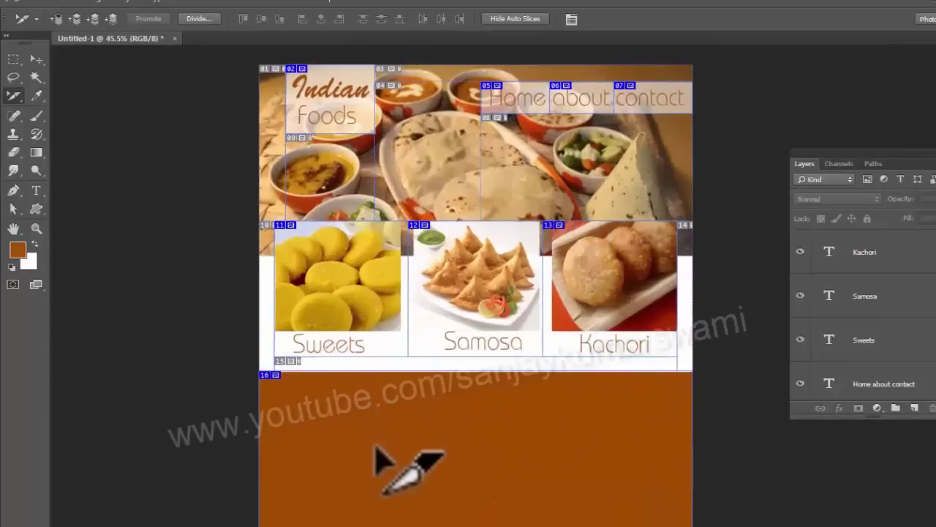
{"action": "left_click", "coordinate": [36, 189]}
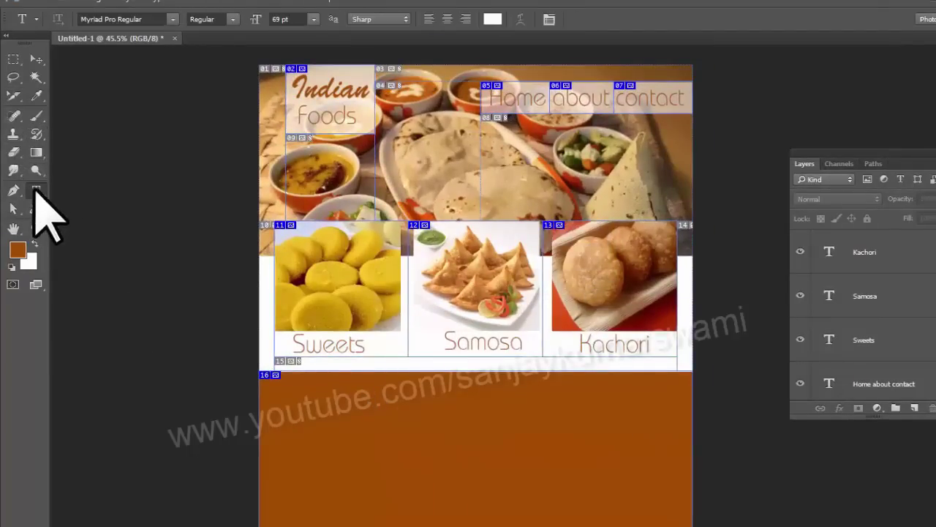
{"action": "key", "text": "ctrl+minus"}
{"action": "left_click_drag", "start_coordinate": [488, 385], "coordinate": [485, 388]}
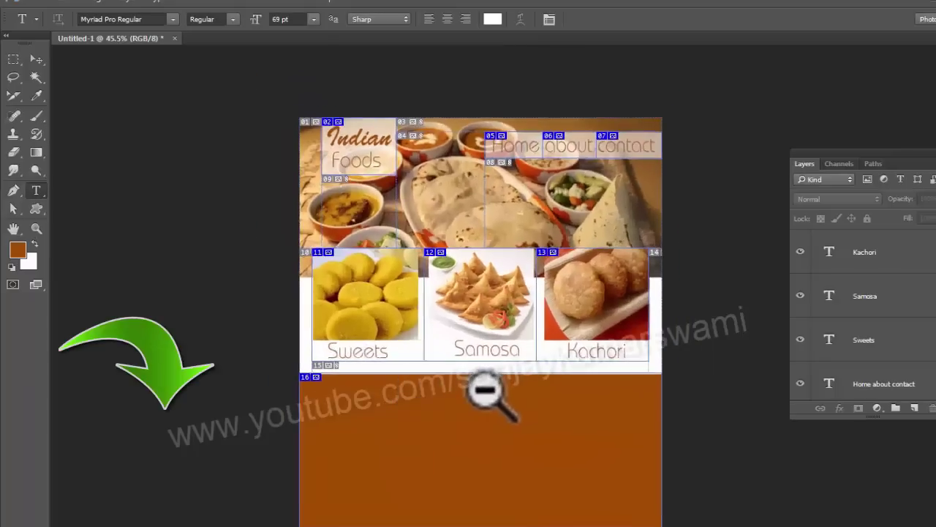
{"action": "left_click_drag", "start_coordinate": [523, 441], "coordinate": [536, 411]}
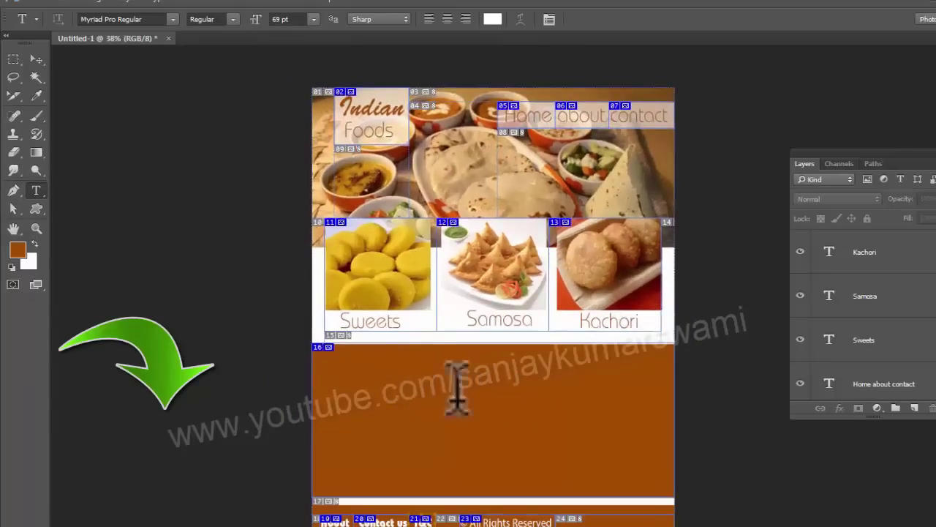
{"action": "left_click", "coordinate": [421, 404]}
{"action": "type", "text": "HOME Page"}
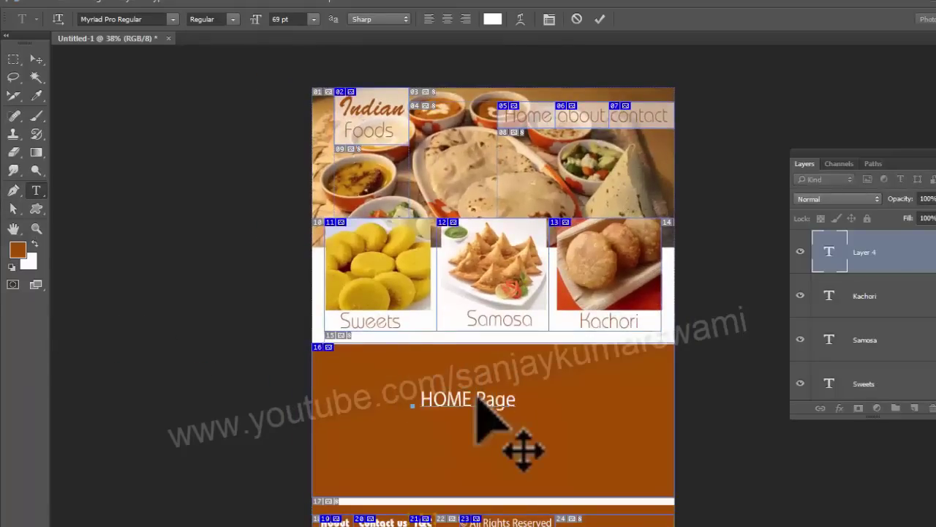
{"action": "key", "text": "ctrl+Return"}
Step: Enlarge the "HOME Page" text and position it in the middle of the brown band
{"action": "key", "text": "v"}
{"action": "left_click_drag", "start_coordinate": [516, 408], "coordinate": [550, 408]}
{"action": "key", "text": "Return"}
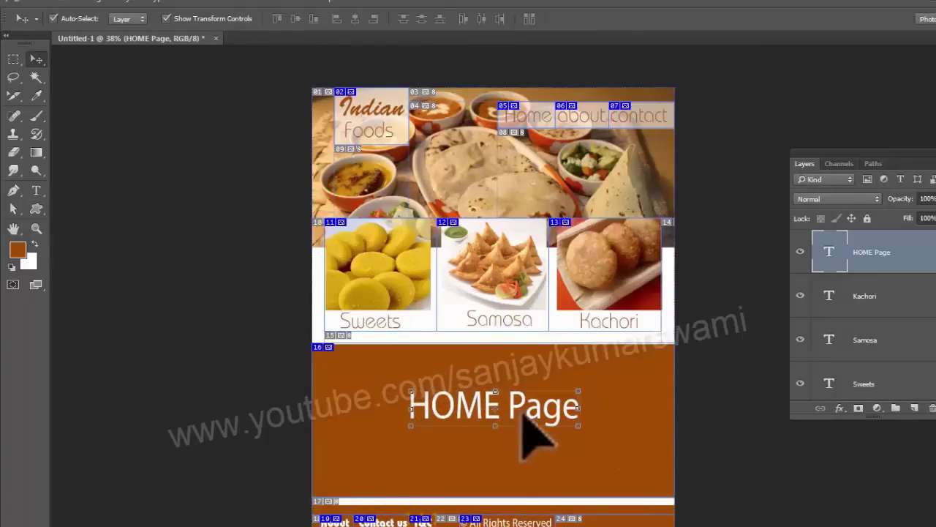
{"action": "mouse_move", "coordinate": [521, 415]}
{"action": "left_mouse_down"}
{"action": "mouse_move", "coordinate": [497, 417]}
{"action": "mouse_move", "coordinate": [529, 417]}
{"action": "mouse_move", "coordinate": [513, 428]}
{"action": "left_mouse_up"}
Step: Place the Food02 picture from the web folder in the brown band, resize it, and move the "HOME Page" text to its right
{"action": "key", "text": "alt+Tab"}
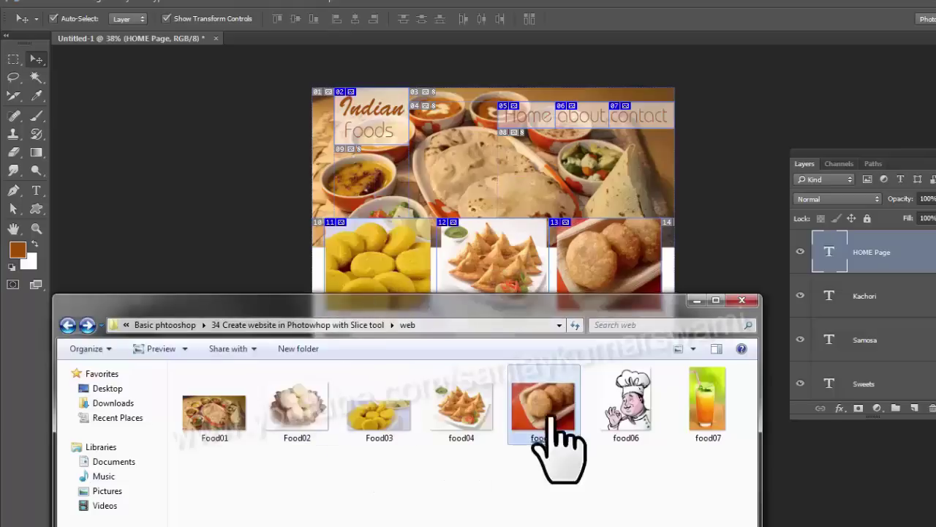
{"action": "left_click_drag", "start_coordinate": [317, 411], "coordinate": [345, 415]}
{"action": "left_click_drag", "start_coordinate": [414, 385], "coordinate": [425, 376]}
{"action": "left_click_drag", "start_coordinate": [393, 397], "coordinate": [409, 396]}
{"action": "key", "text": "Return"}
{"action": "left_click_drag", "start_coordinate": [479, 402], "coordinate": [539, 405]}
{"action": "scroll", "coordinate": [515, 428], "scroll_direction": "up", "scroll_amount": 1}
{"action": "left_click", "coordinate": [402, 442]}
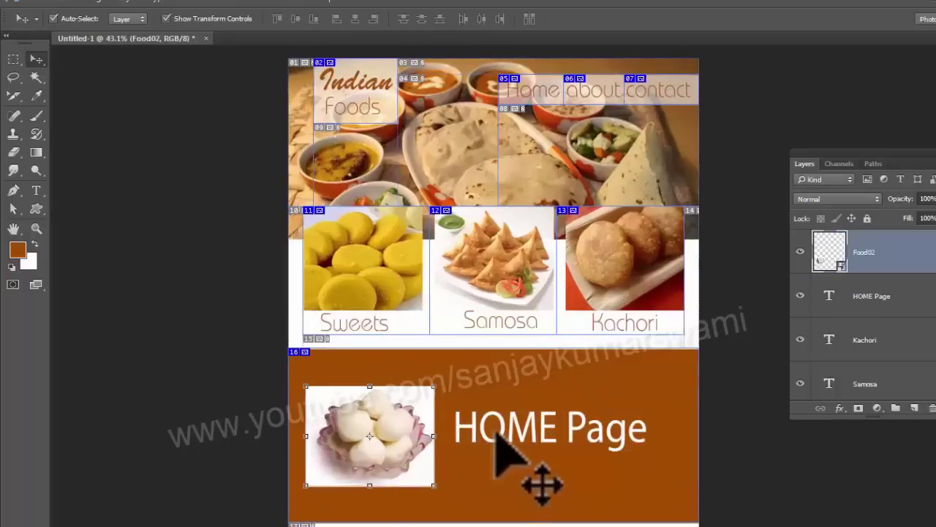
{"action": "left_click", "coordinate": [496, 430]}
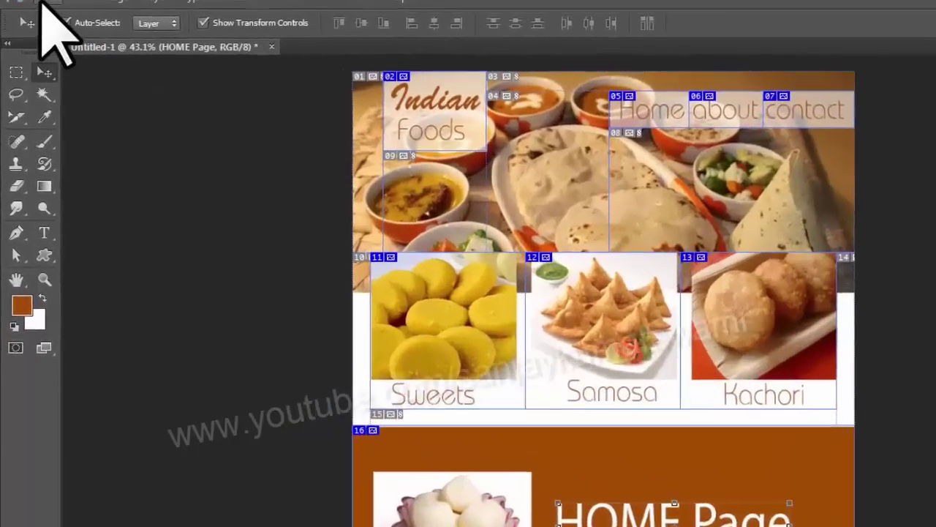
Step: Start a Save for Web (Legacy) export of the sliced page in JPEG format
{"action": "left_click", "coordinate": [34, 2]}
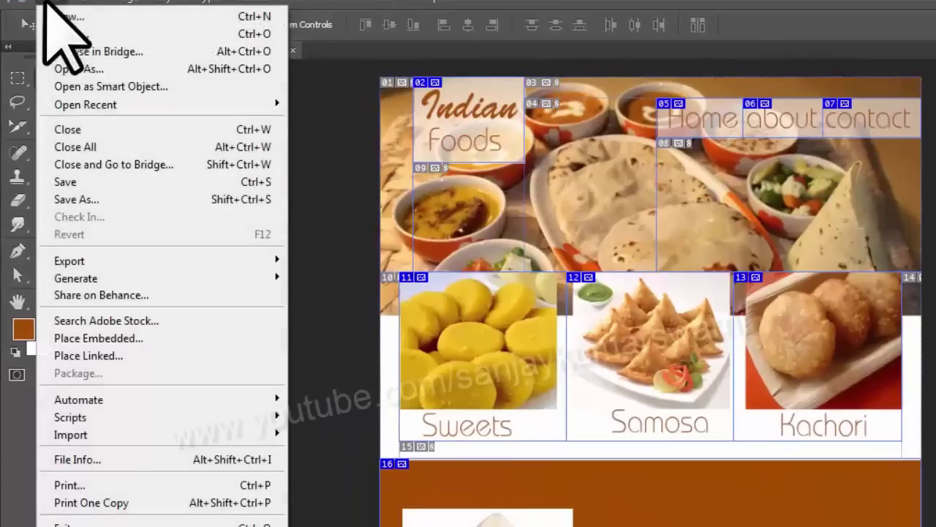
{"action": "mouse_move", "coordinate": [102, 261]}
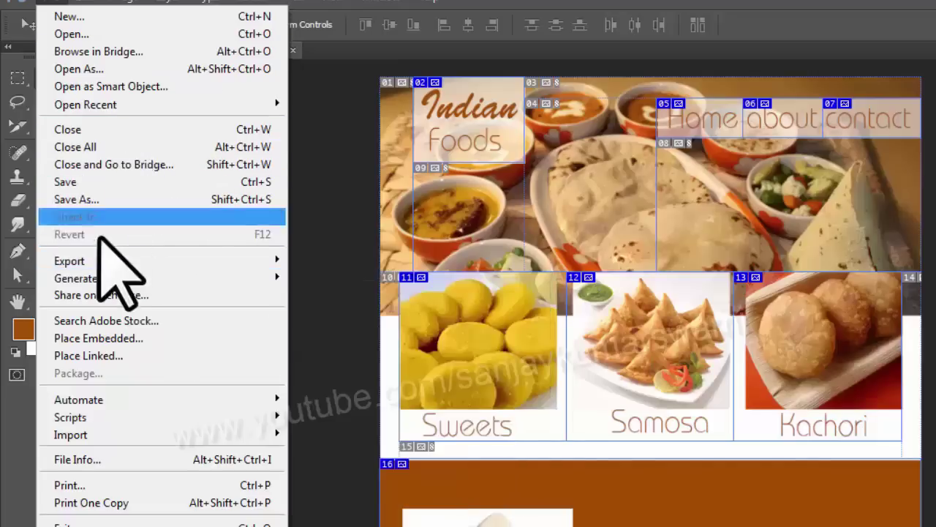
{"action": "mouse_move", "coordinate": [227, 260]}
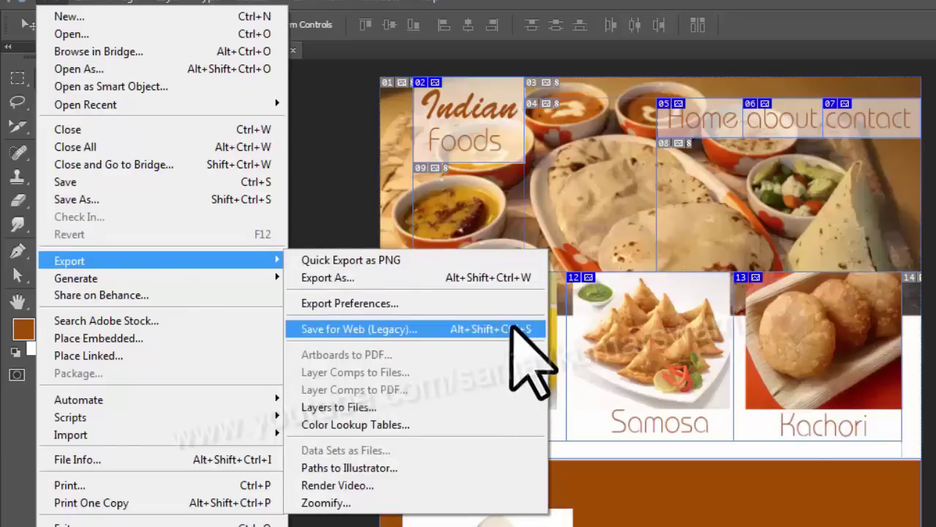
{"action": "left_click", "coordinate": [409, 328]}
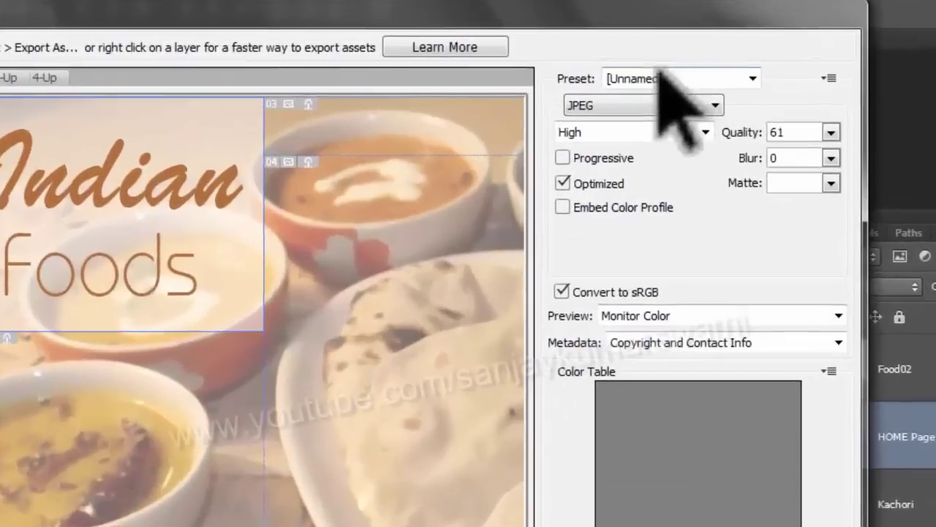
{"action": "left_click", "coordinate": [661, 79]}
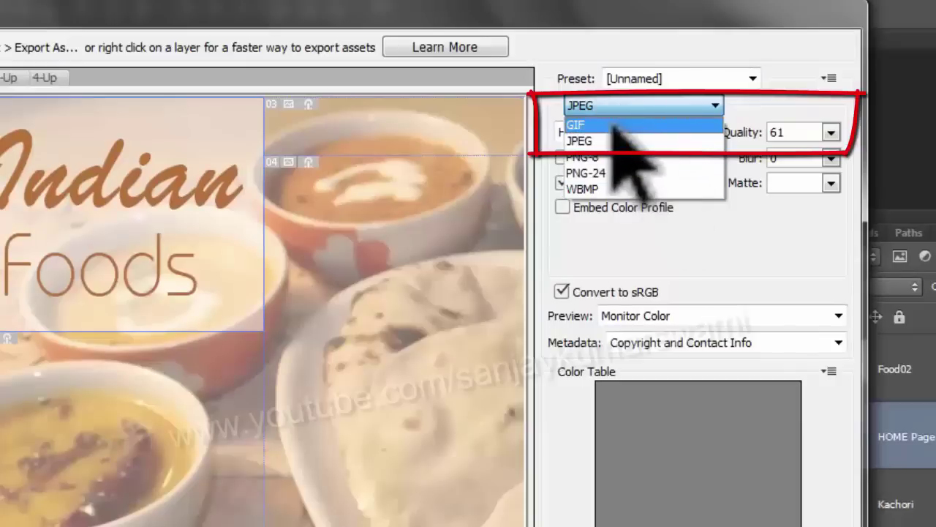
{"action": "left_click", "coordinate": [605, 141]}
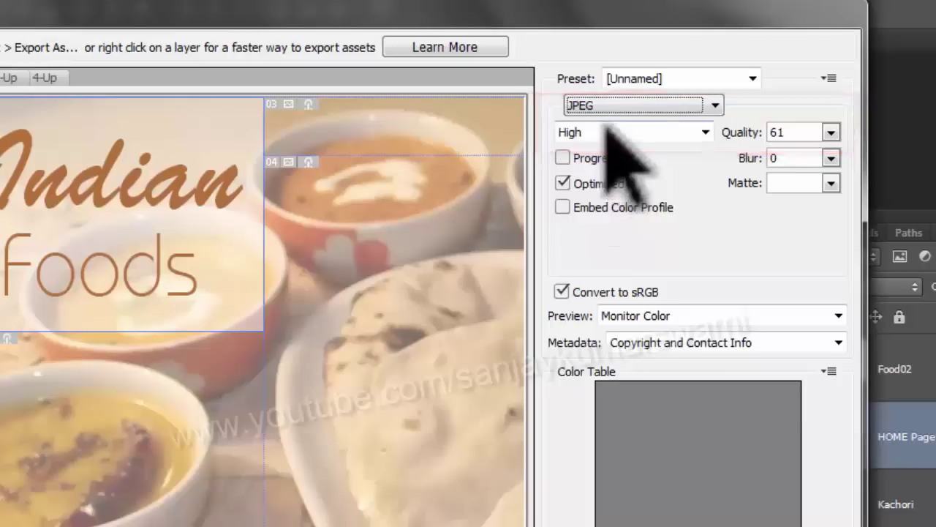
Step: Set the JPEG export quality to 50
{"action": "left_click", "coordinate": [613, 132]}
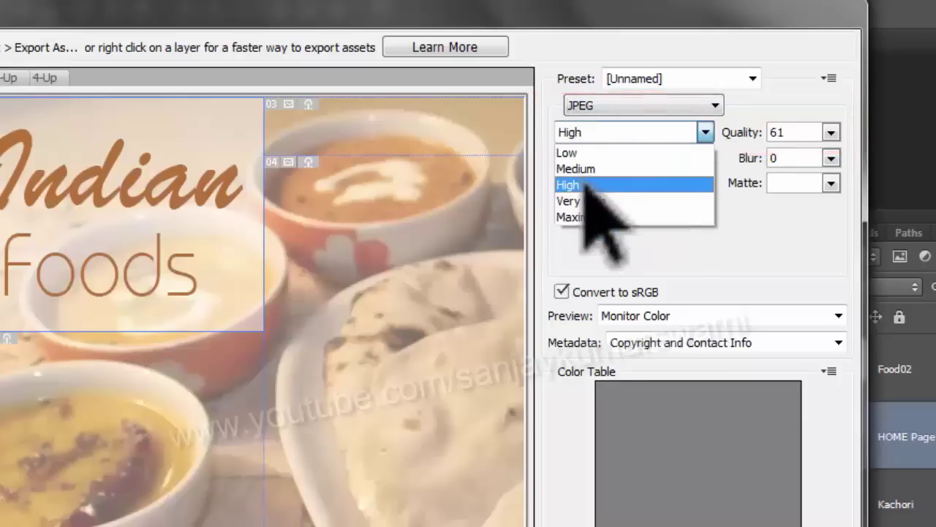
{"action": "left_click", "coordinate": [601, 168]}
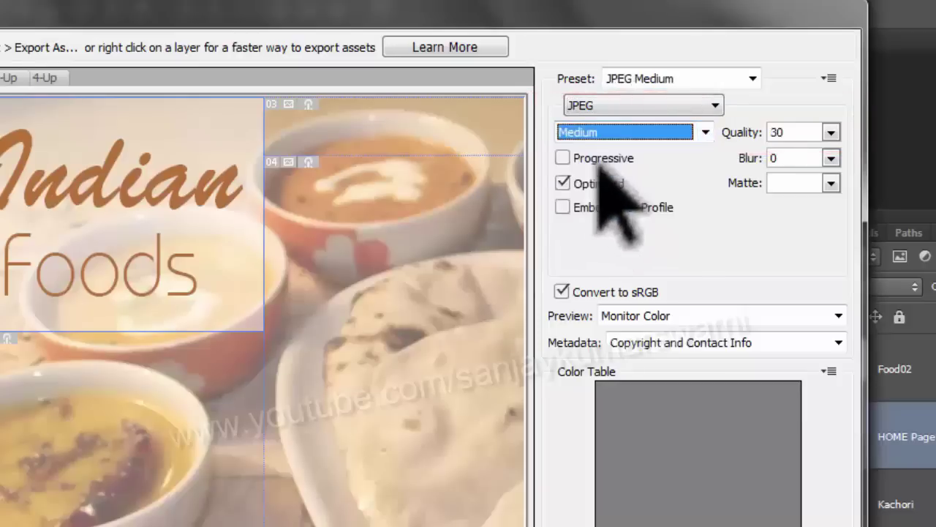
{"action": "left_click", "coordinate": [831, 132]}
{"action": "left_click_drag", "start_coordinate": [754, 157], "coordinate": [778, 154]}
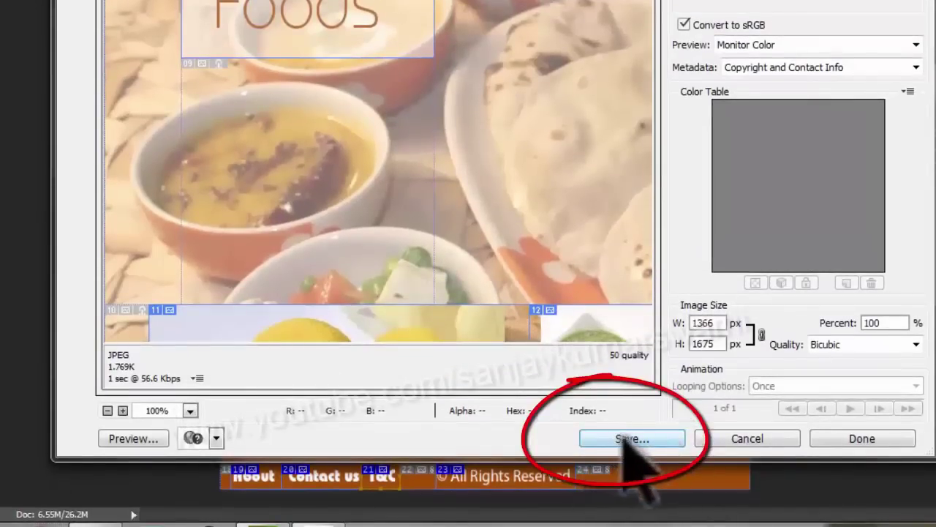
Step: Start saving the optimized page and create and open a "food website" folder inside the web folder
{"action": "left_click", "coordinate": [631, 439]}
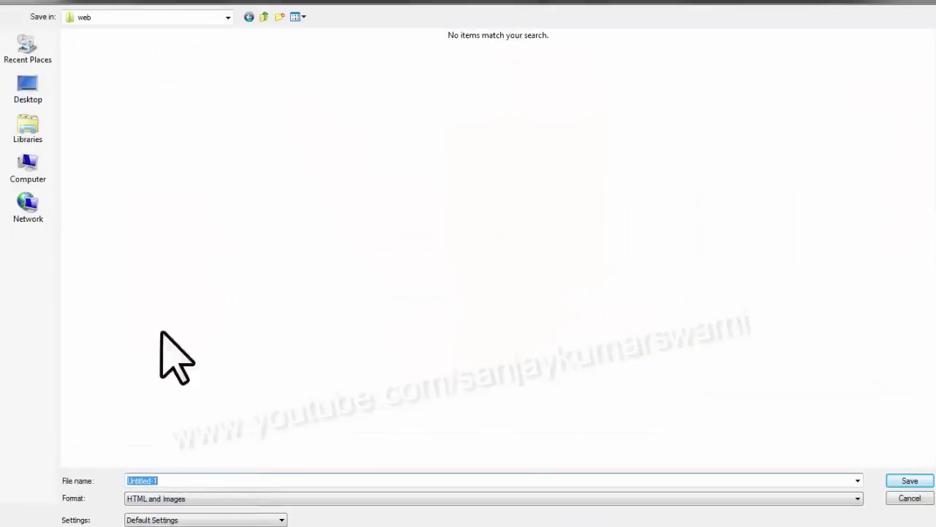
{"action": "right_click", "coordinate": [122, 78]}
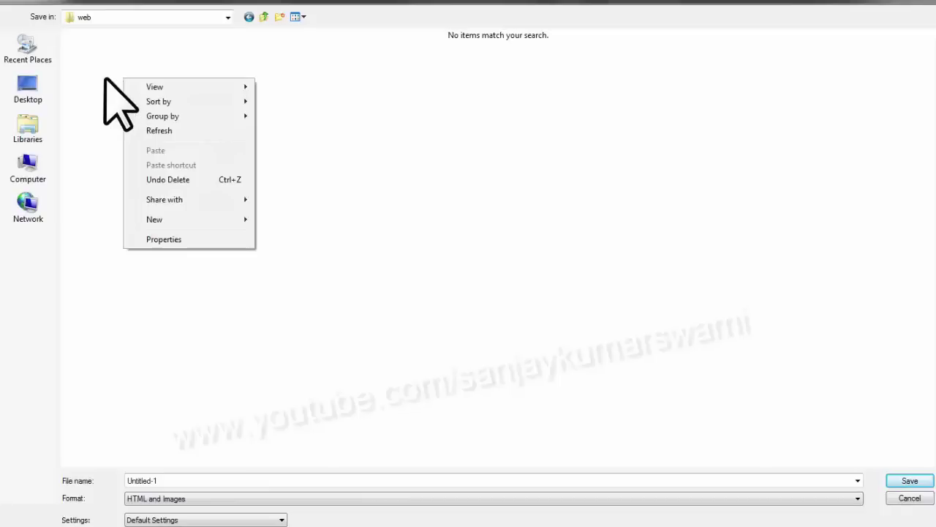
{"action": "left_click", "coordinate": [129, 71]}
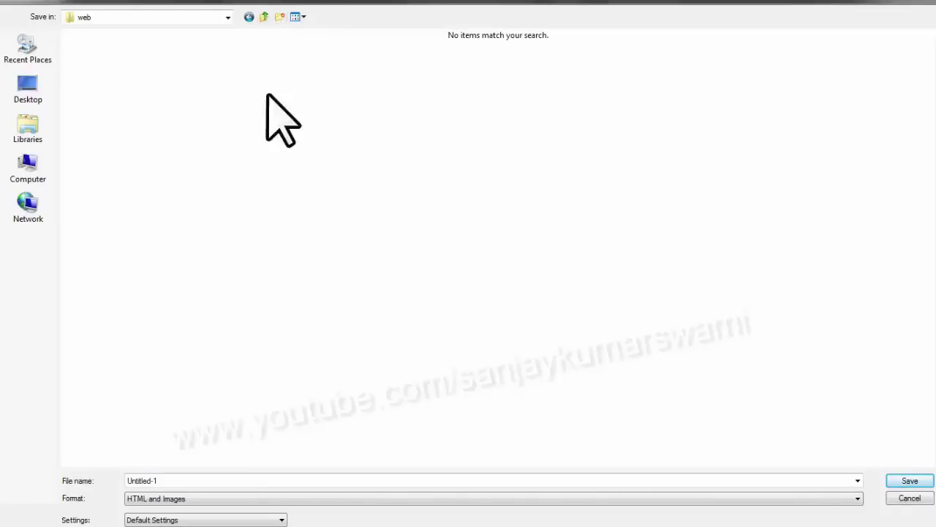
{"action": "left_click", "coordinate": [278, 16]}
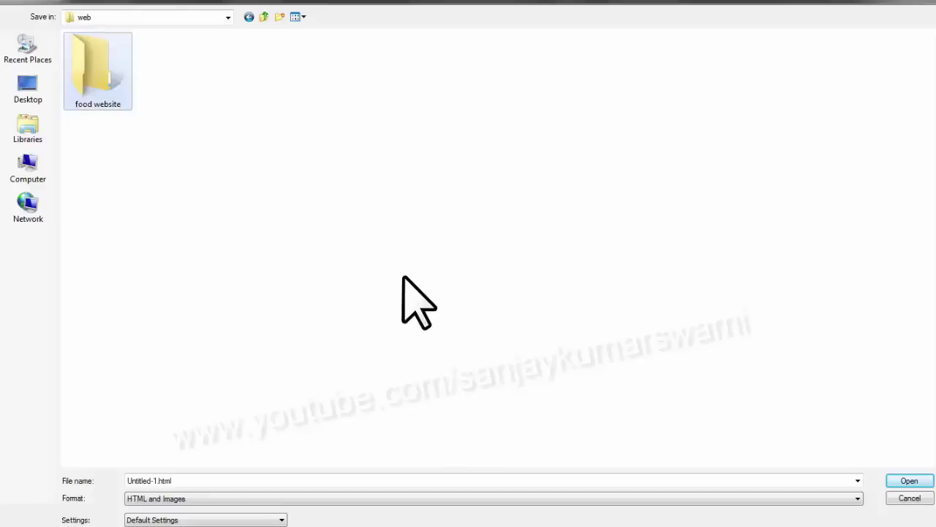
{"action": "double_click", "coordinate": [114, 93]}
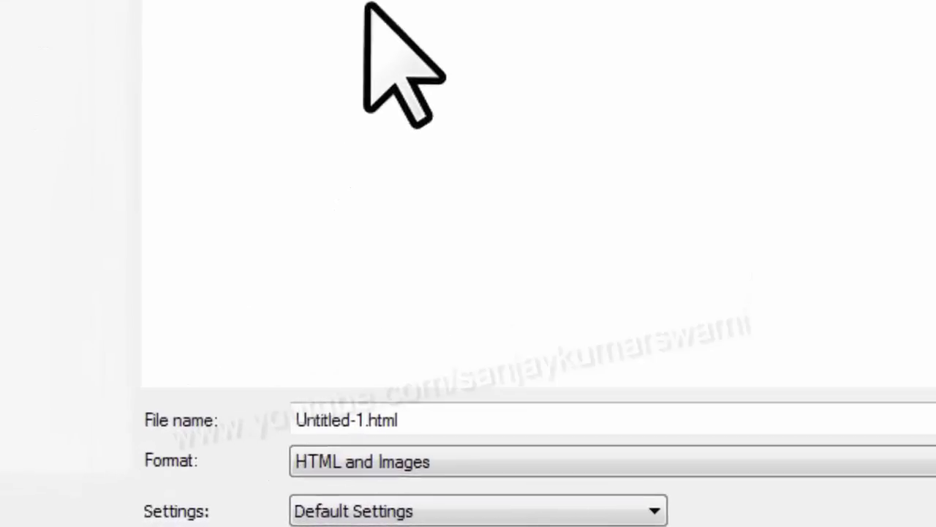
Step: Name the exported page home.html, keep the HTML and Images format, and save it in the food website folder
{"action": "left_click", "coordinate": [355, 415]}
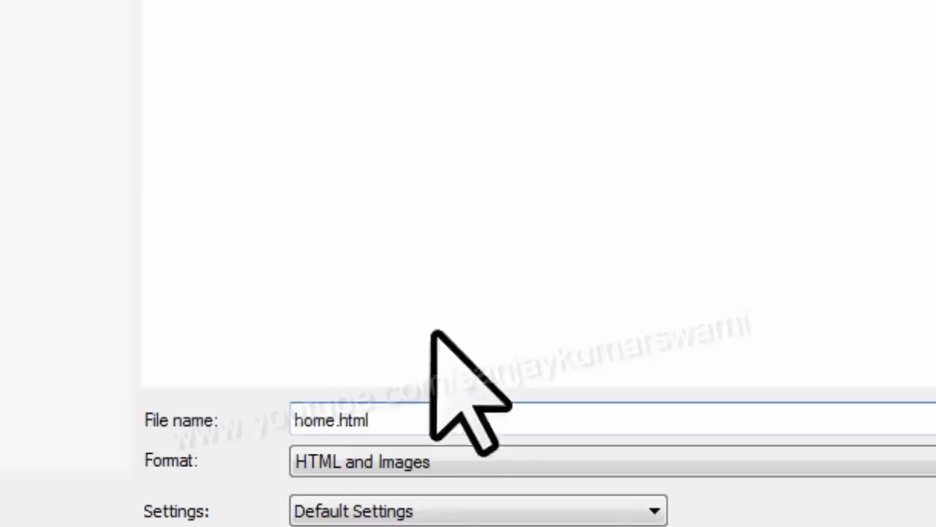
{"action": "left_click_drag", "start_coordinate": [384, 419], "coordinate": [236, 417]}
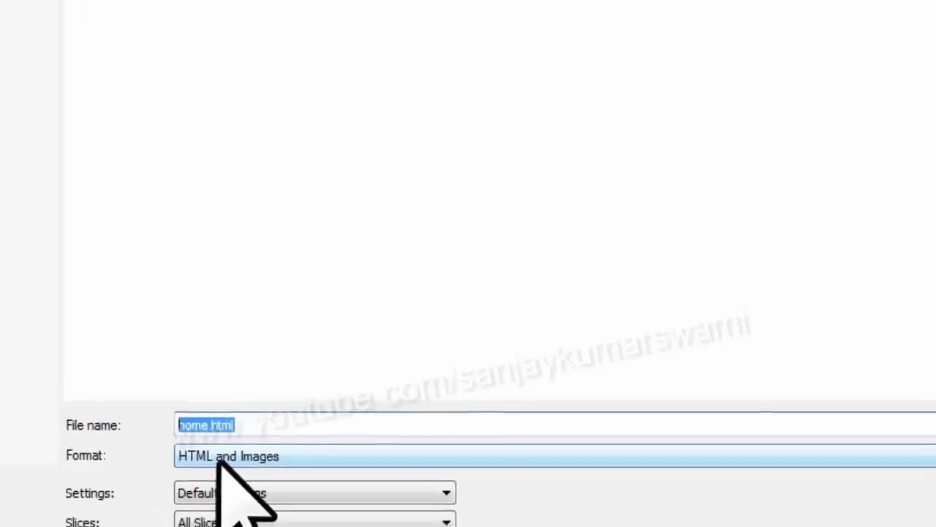
{"action": "left_click", "coordinate": [224, 457]}
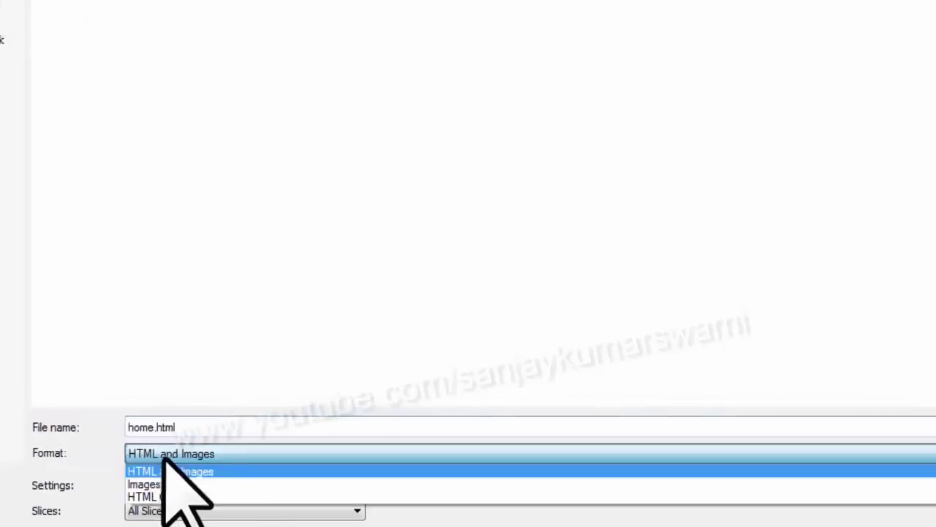
{"action": "left_click", "coordinate": [252, 472]}
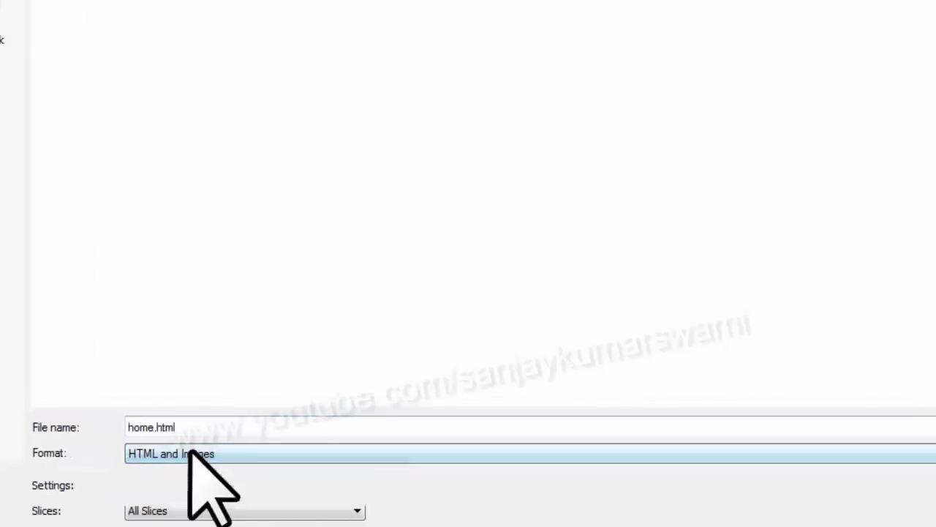
{"action": "left_click", "coordinate": [190, 452]}
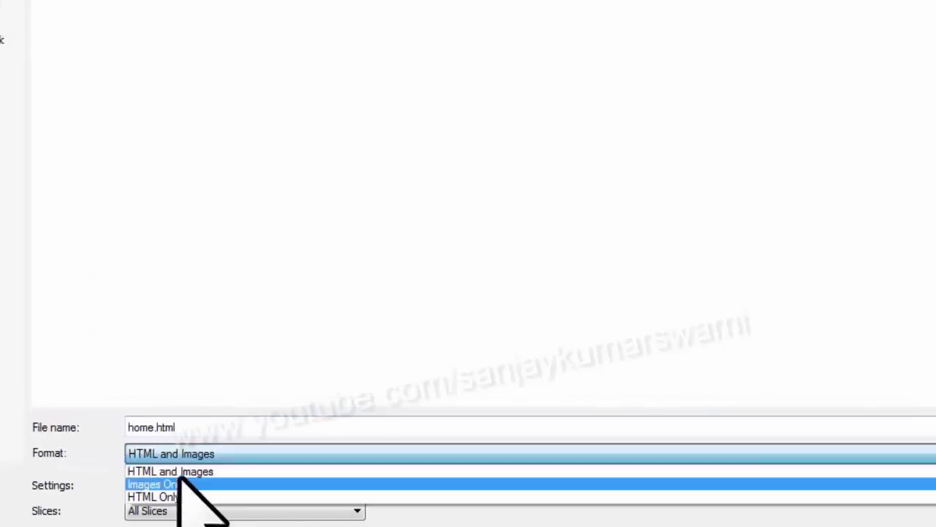
{"action": "left_click", "coordinate": [228, 473]}
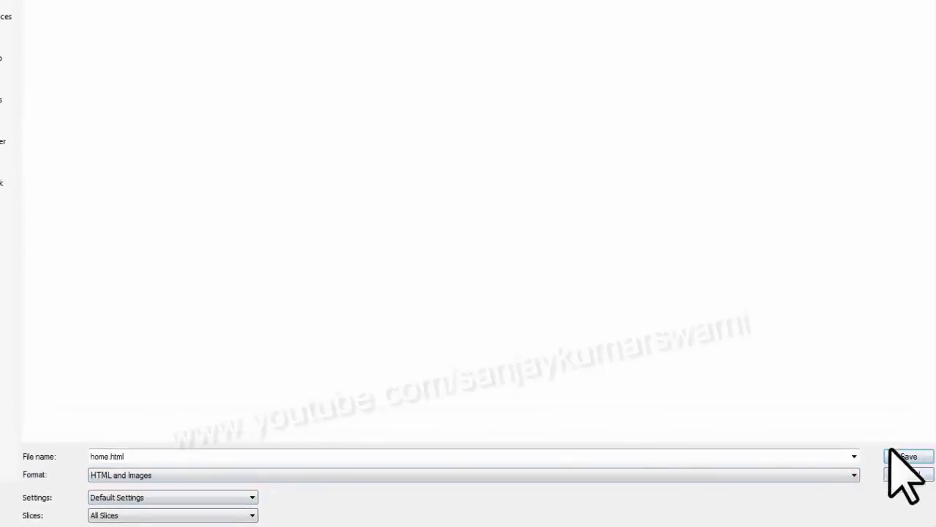
{"action": "left_click", "coordinate": [910, 460]}
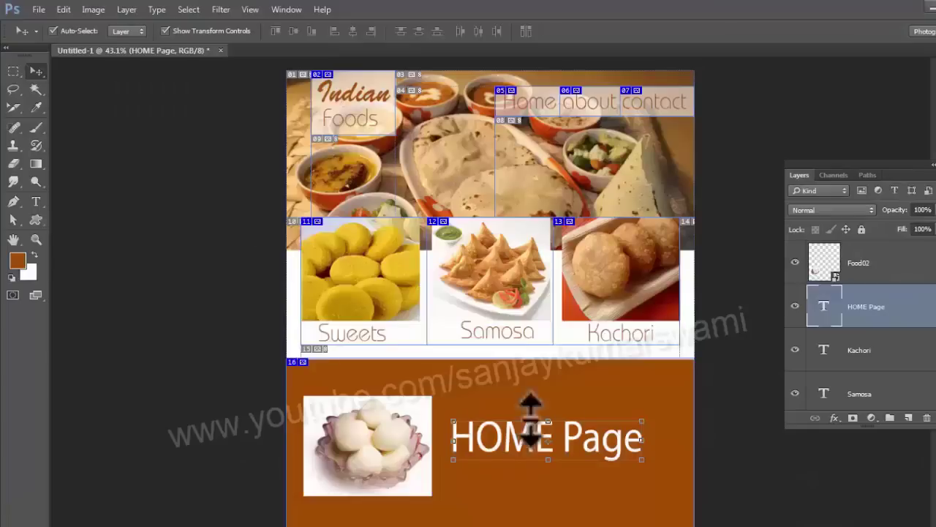
Step: Switch to the food website folder in the file explorer and open the exported home page in the browser
{"action": "key", "text": "alt+Tab"}
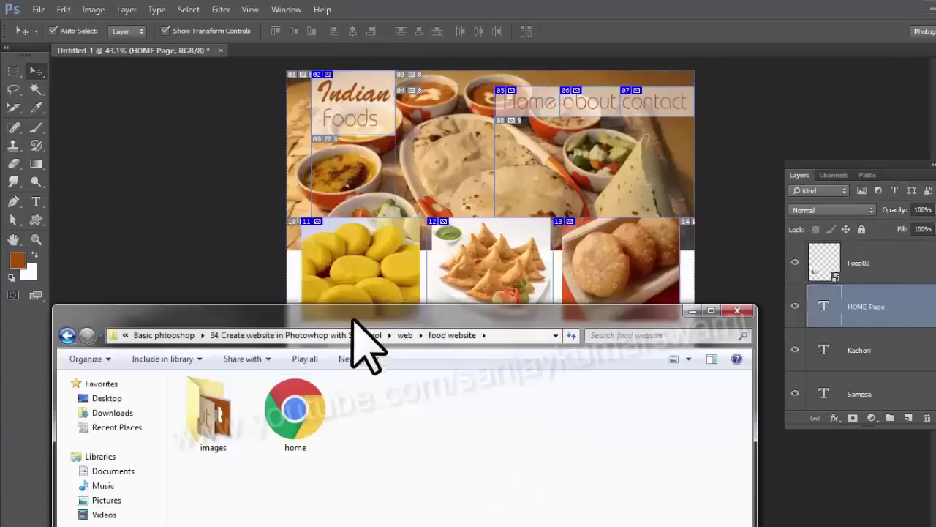
{"action": "left_click_drag", "start_coordinate": [351, 315], "coordinate": [382, 183]}
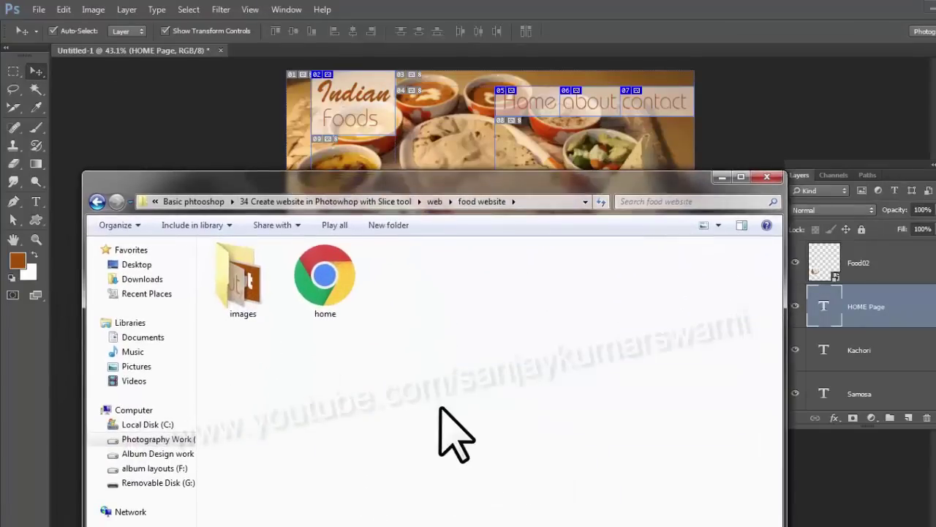
{"action": "left_click", "coordinate": [324, 289]}
{"action": "double_click", "coordinate": [325, 293]}
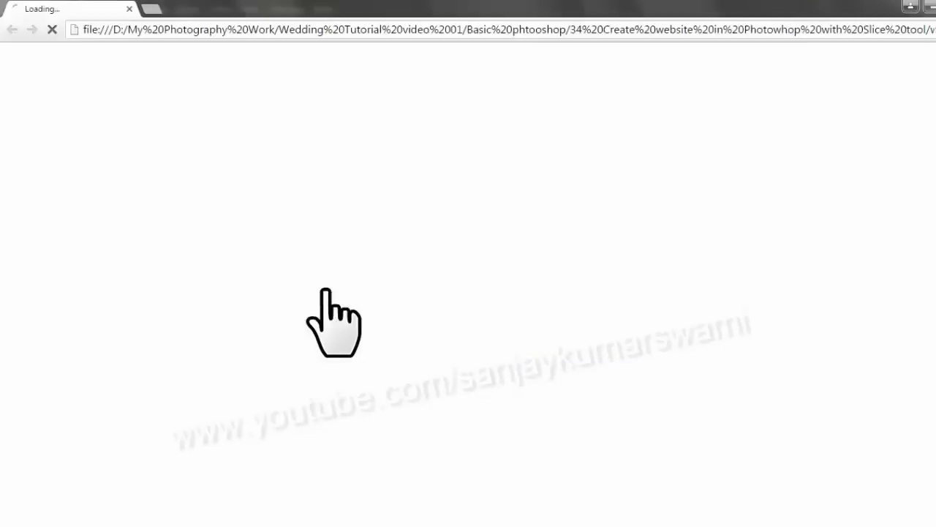
Step: Examine the exported home page from header to footer in the browser and compare it with the sliced Photoshop design
{"action": "scroll", "coordinate": [430, 304], "scroll_direction": "down", "scroll_amount": 8}
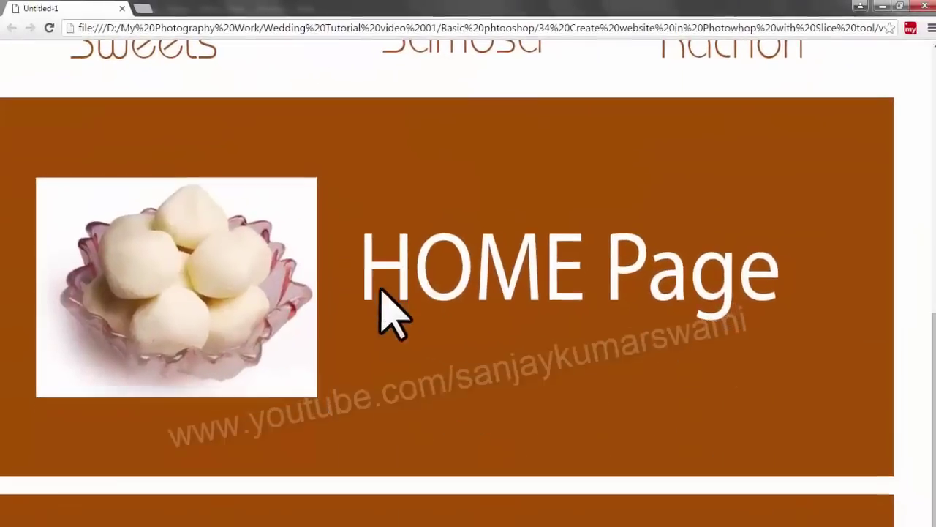
{"action": "scroll", "coordinate": [369, 359], "scroll_direction": "down", "scroll_amount": 6}
{"action": "scroll", "coordinate": [359, 359], "scroll_direction": "up", "scroll_amount": 2}
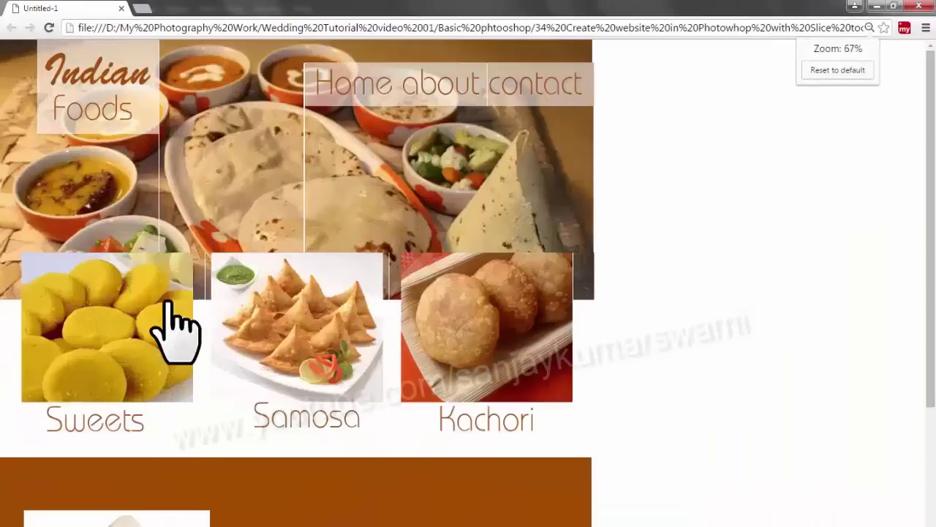
{"action": "scroll", "coordinate": [242, 293], "scroll_direction": "up", "scroll_amount": 1}
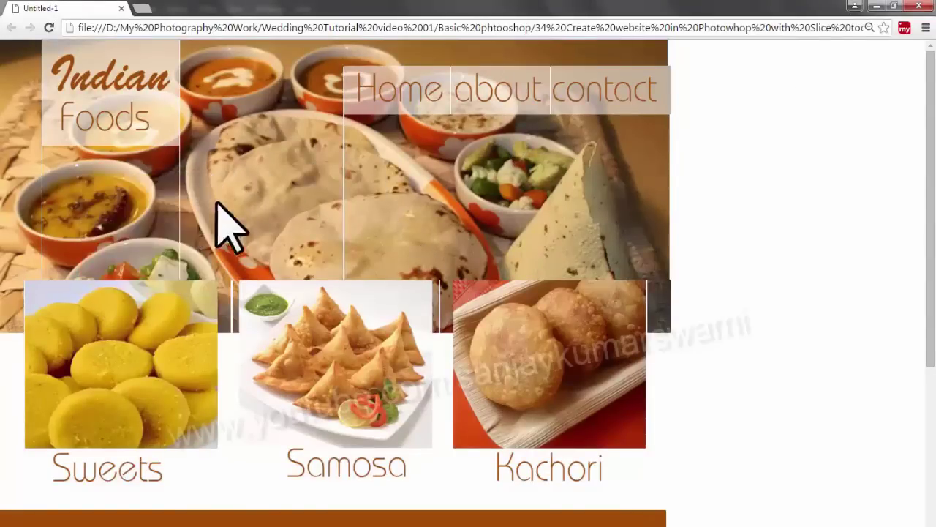
{"action": "scroll", "coordinate": [358, 190], "scroll_direction": "down", "scroll_amount": 4}
{"action": "scroll", "coordinate": [362, 197], "scroll_direction": "up", "scroll_amount": 4}
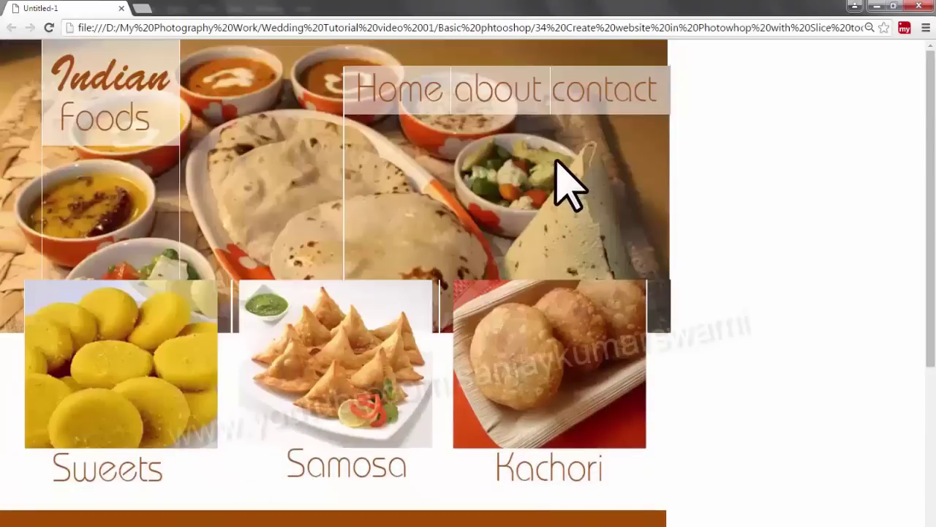
{"action": "scroll", "coordinate": [351, 248], "scroll_direction": "down", "scroll_amount": 1}
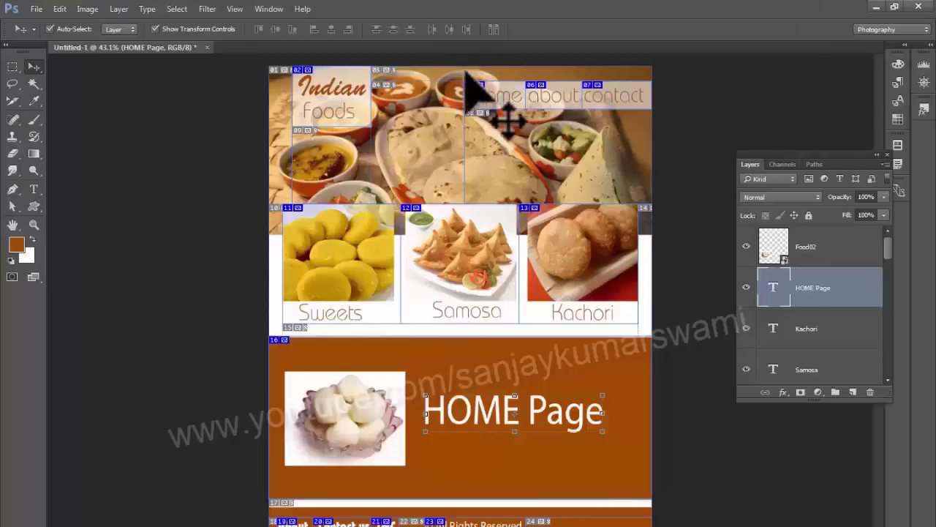
{"action": "left_click_drag", "start_coordinate": [438, 76], "coordinate": [269, 174]}
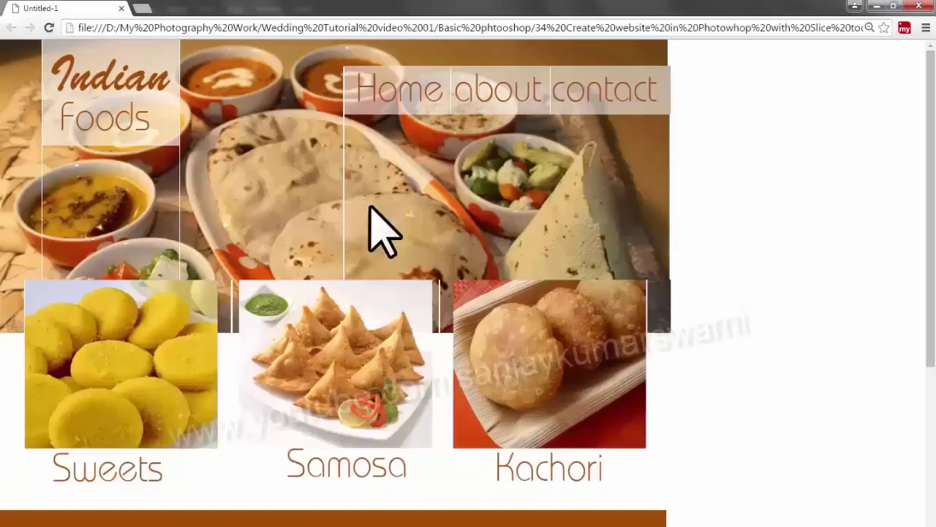
{"action": "scroll", "coordinate": [314, 210], "scroll_direction": "down", "scroll_amount": 3}
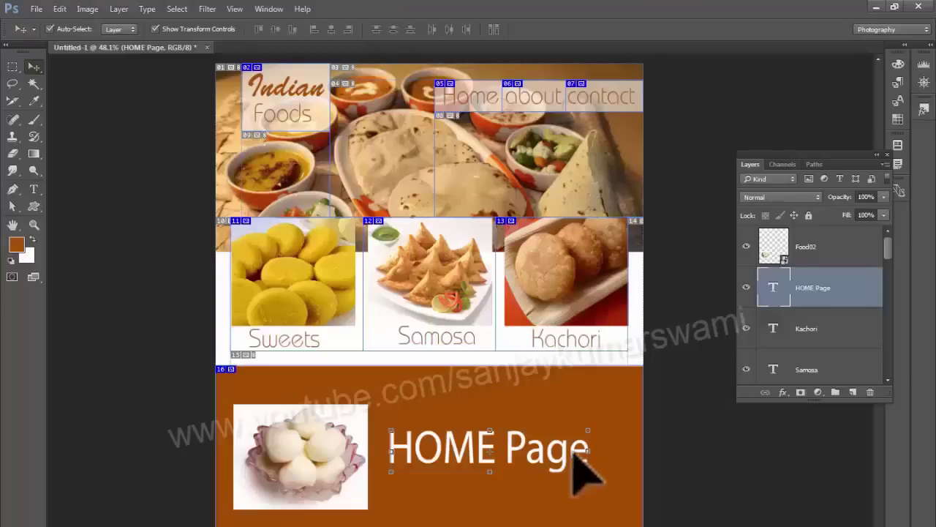
Step: Return to the Photoshop design and replace the "HOME Page" text in the brown band with "about"
{"action": "left_click_drag", "start_coordinate": [496, 432], "coordinate": [502, 397]}
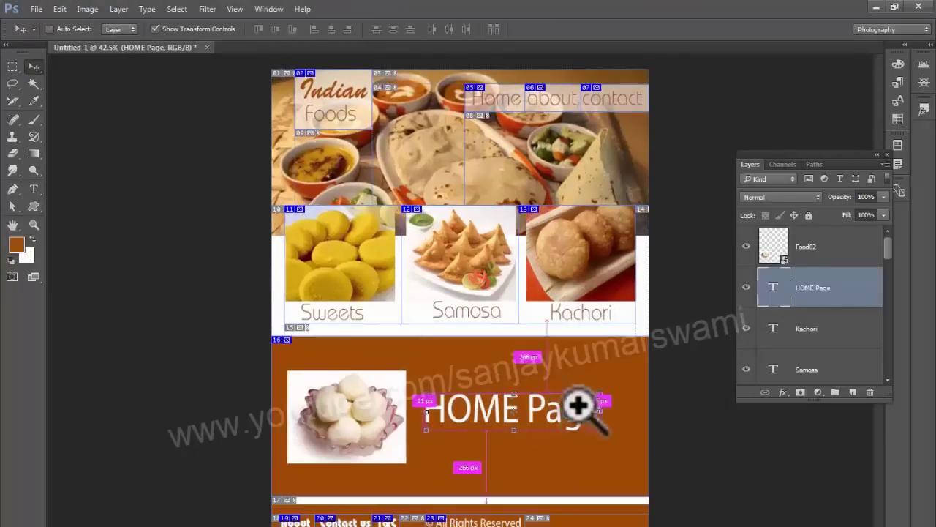
{"action": "left_click_drag", "start_coordinate": [581, 407], "coordinate": [601, 407]}
{"action": "left_click_drag", "start_coordinate": [554, 403], "coordinate": [537, 401]}
{"action": "key", "text": "t"}
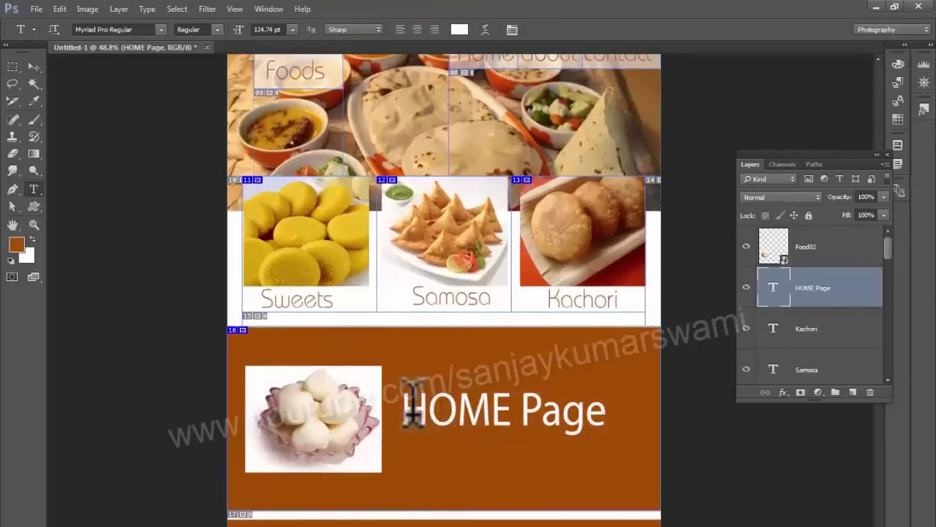
{"action": "left_click_drag", "start_coordinate": [409, 401], "coordinate": [648, 387]}
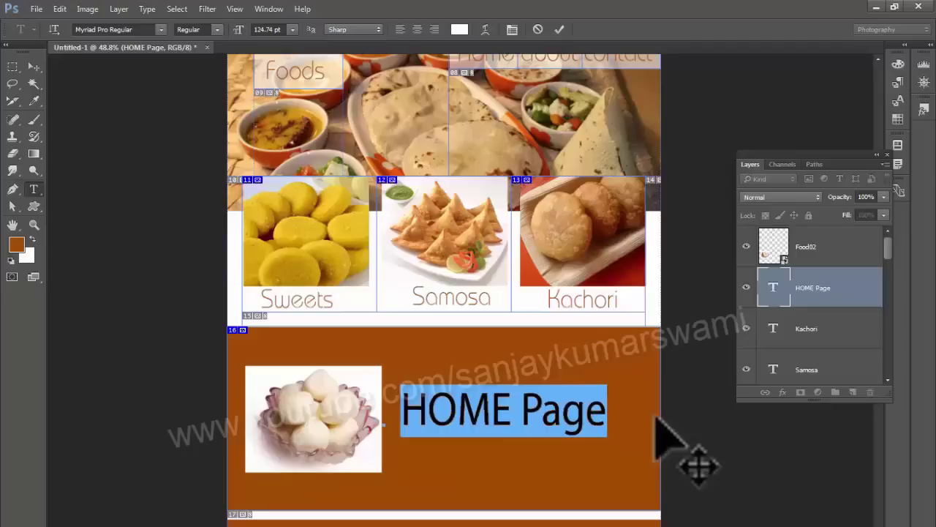
{"action": "type", "text": "about"}
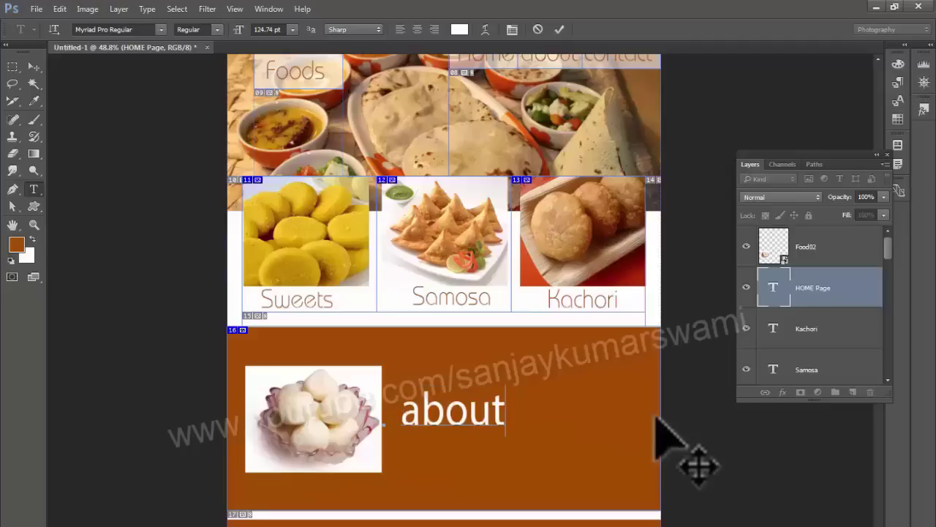
{"action": "left_click", "coordinate": [656, 421]}
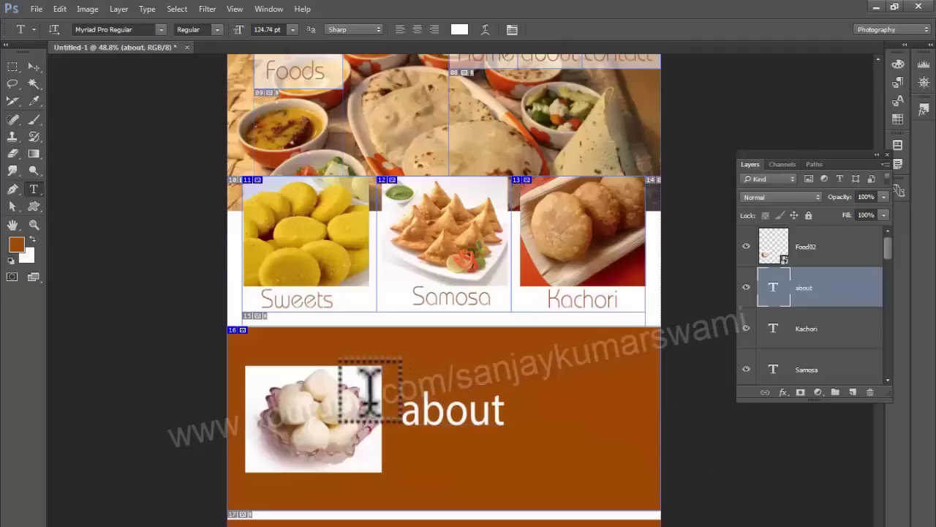
Step: Delete the Food02 picture beside the "about" text in the brown band
{"action": "key", "text": "v"}
{"action": "left_click", "coordinate": [369, 406]}
{"action": "key", "text": "Delete"}
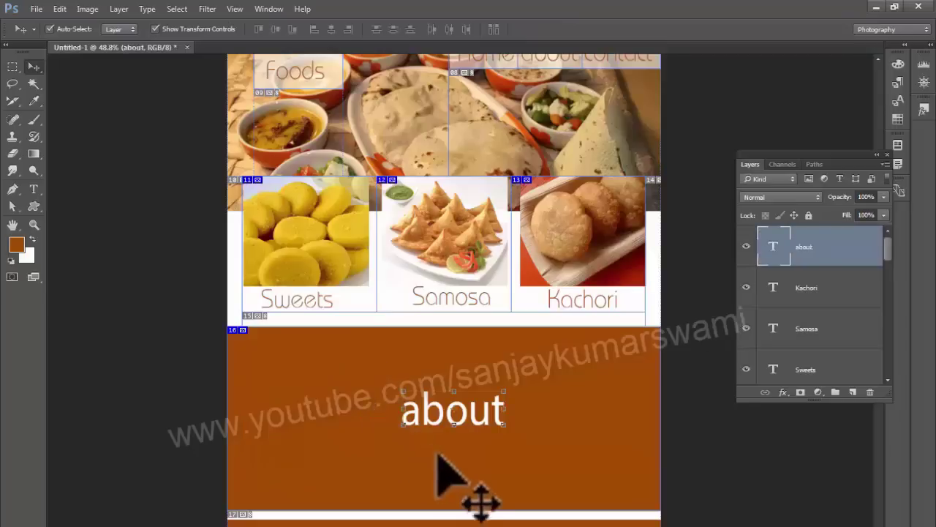
Step: Export the page for web as about.html with HTML and Images in the food website folder, replacing the existing image files
{"action": "key", "text": "ctrl"}
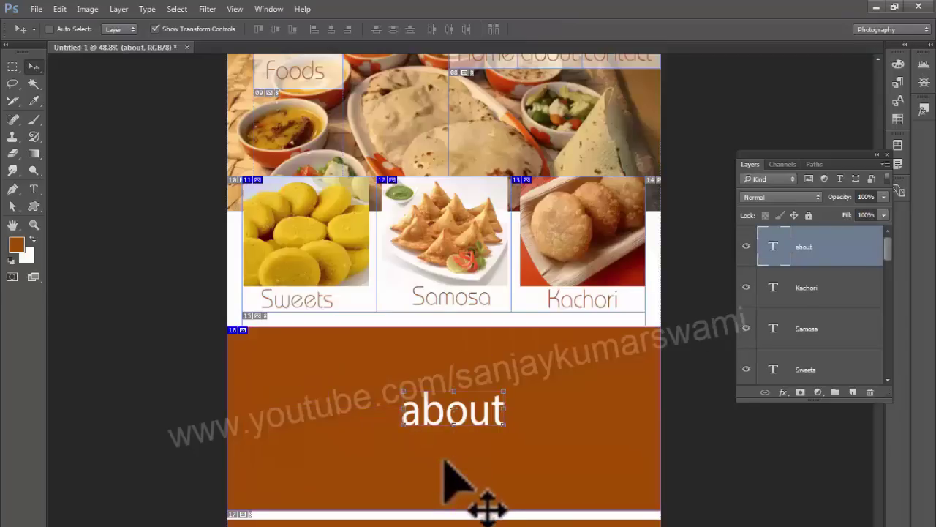
{"action": "key", "text": "ctrl+alt+shift+s"}
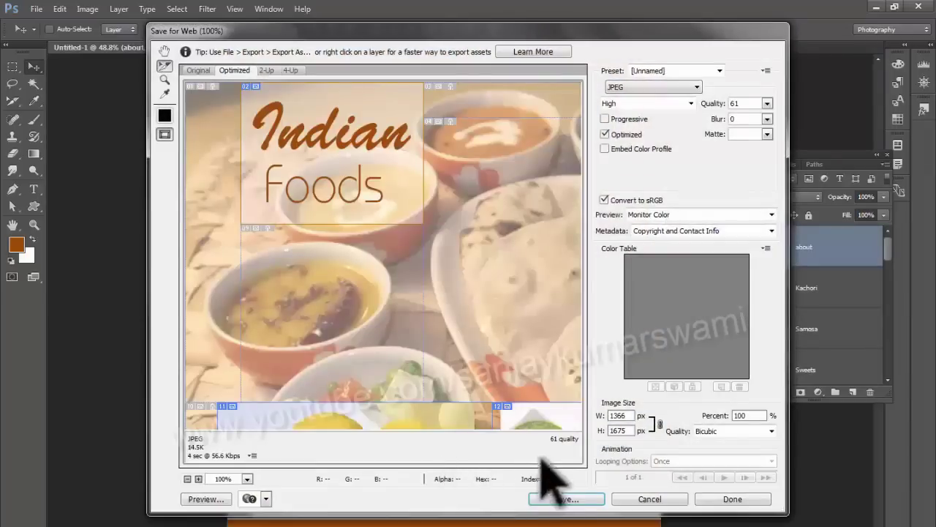
{"action": "left_click", "coordinate": [567, 498]}
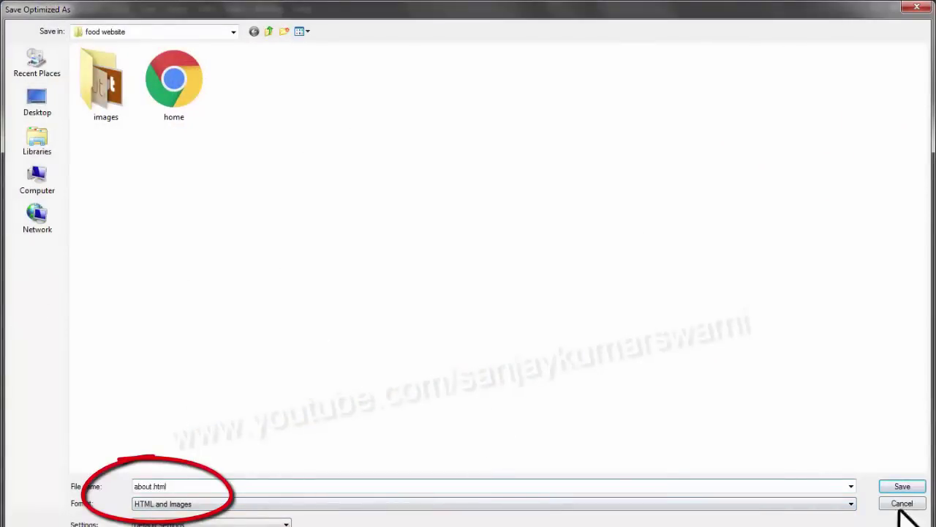
{"action": "left_click", "coordinate": [902, 487]}
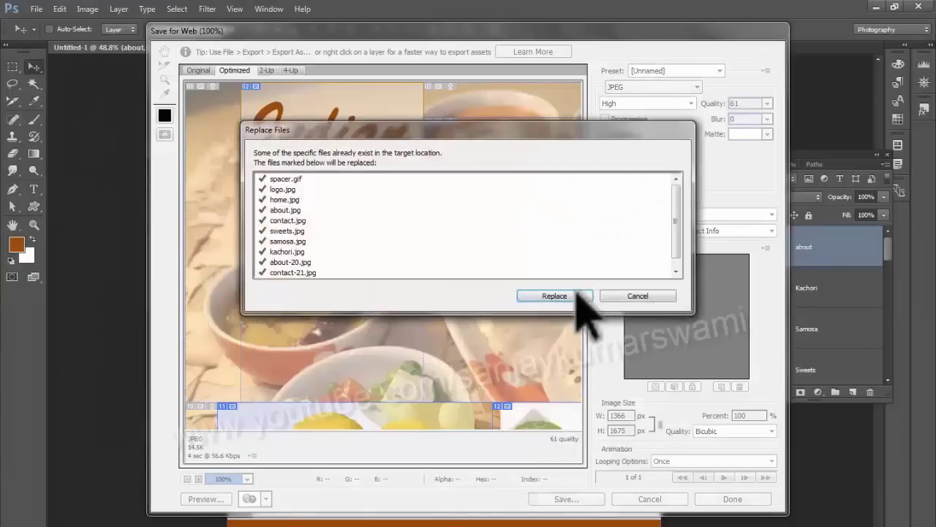
{"action": "left_click", "coordinate": [576, 293]}
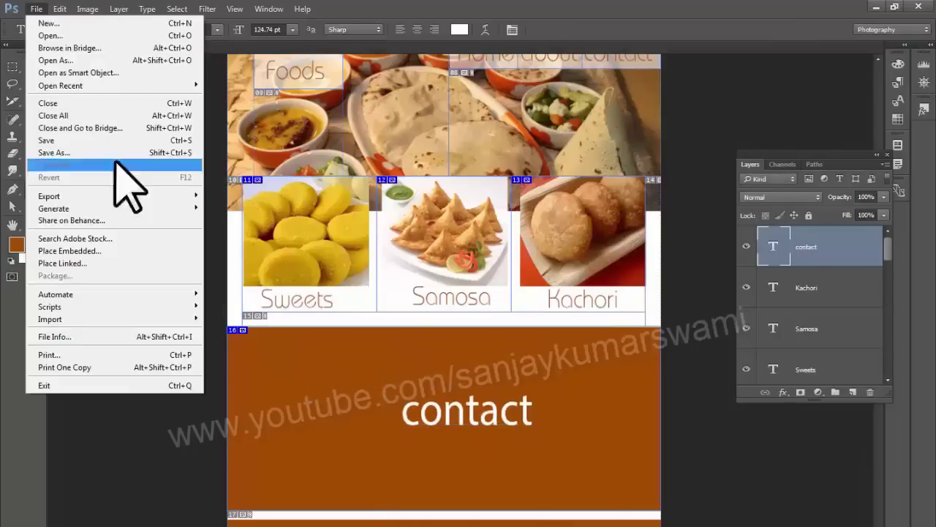
Step: Export the contact version as contact.html with HTML and Images, and change the brown band's text to "Sweets page"
{"action": "left_click", "coordinate": [117, 165]}
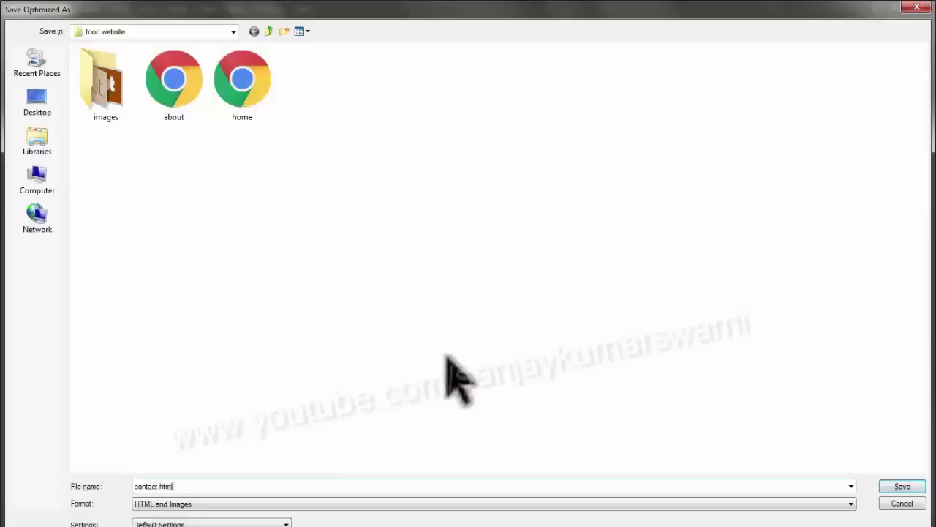
{"action": "key", "text": "Return"}
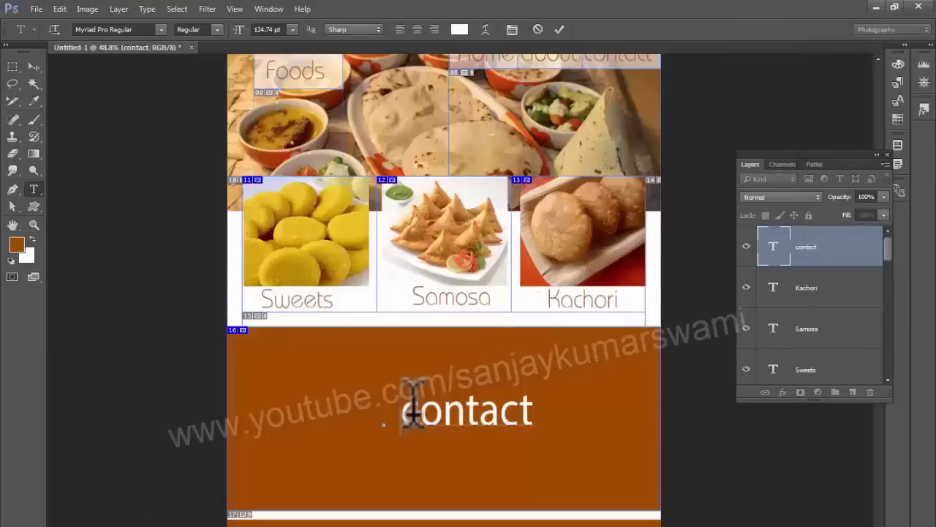
{"action": "left_click_drag", "start_coordinate": [413, 408], "coordinate": [655, 398]}
{"action": "type", "text": "Sweets page"}
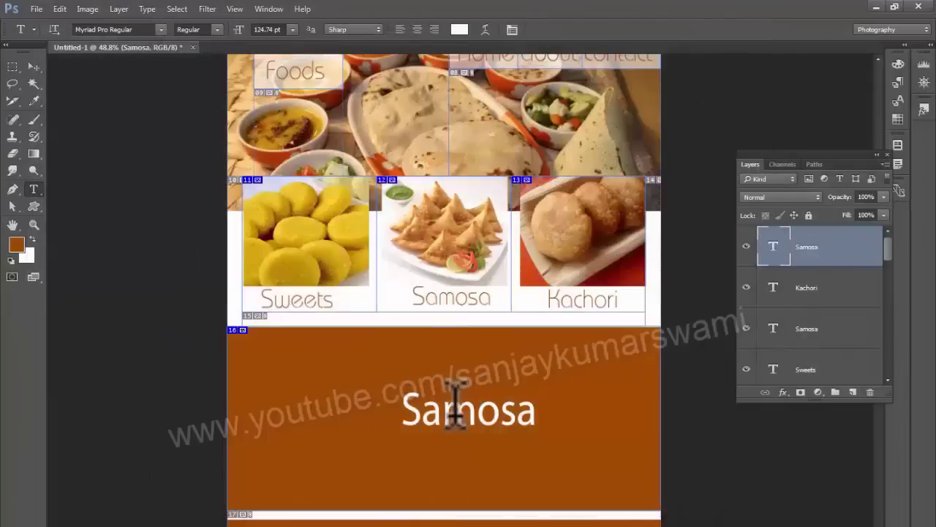
Step: Replace the "Samosa" text in the brown band with "Kachori"
{"action": "left_click_drag", "start_coordinate": [454, 407], "coordinate": [468, 276]}
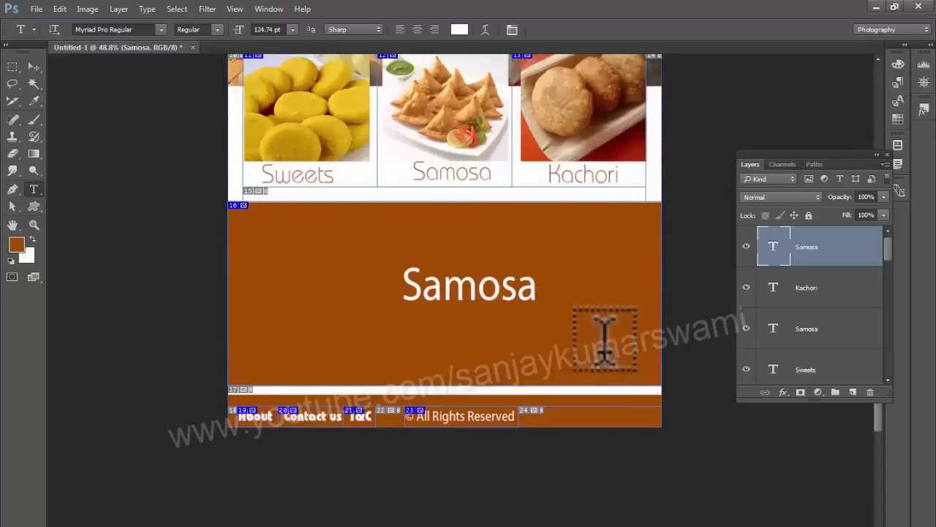
{"action": "left_click_drag", "start_coordinate": [470, 372], "coordinate": [350, 278]}
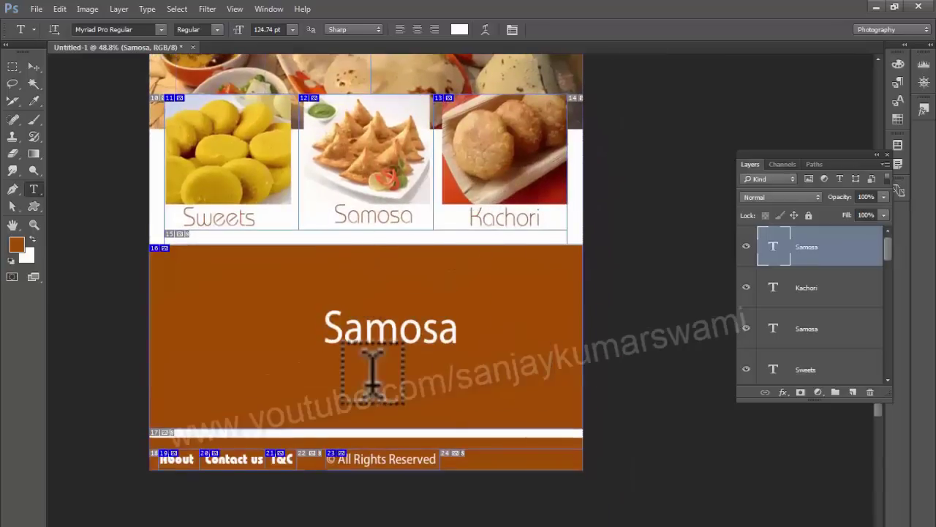
{"action": "left_click_drag", "start_coordinate": [352, 320], "coordinate": [479, 379]}
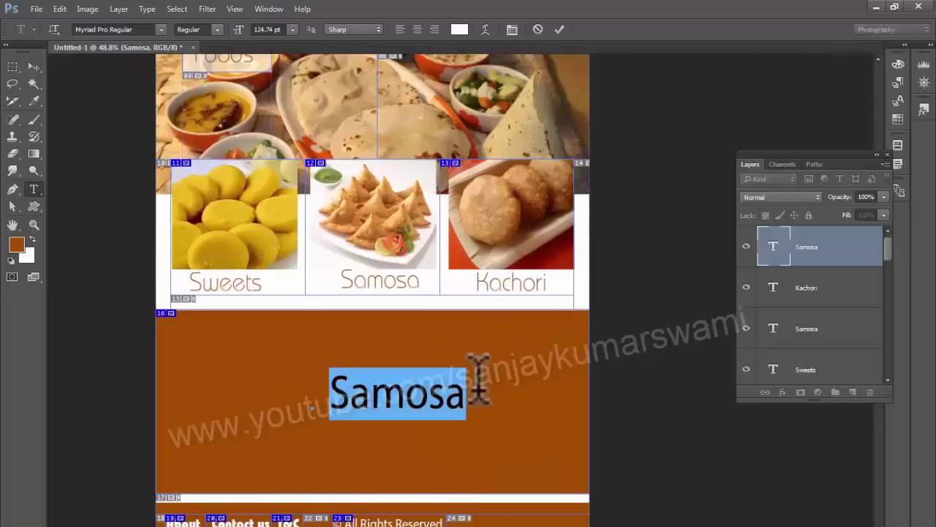
{"action": "type", "text": "K"}
{"action": "type", "text": "achori"}
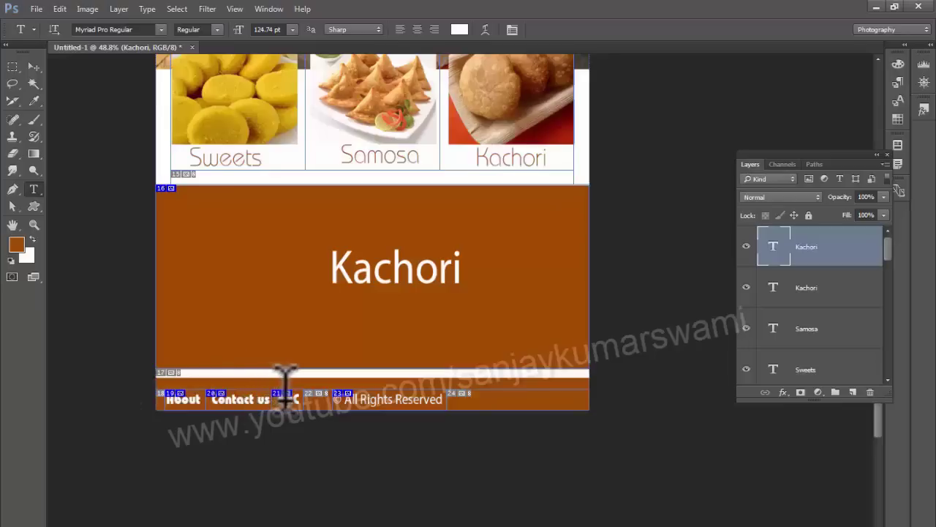
Step: Replace the "Kachori" text in the brown band with "Terms and conditions" and export the page as tandc.html with HTML and Images
{"action": "left_click", "coordinate": [428, 260]}
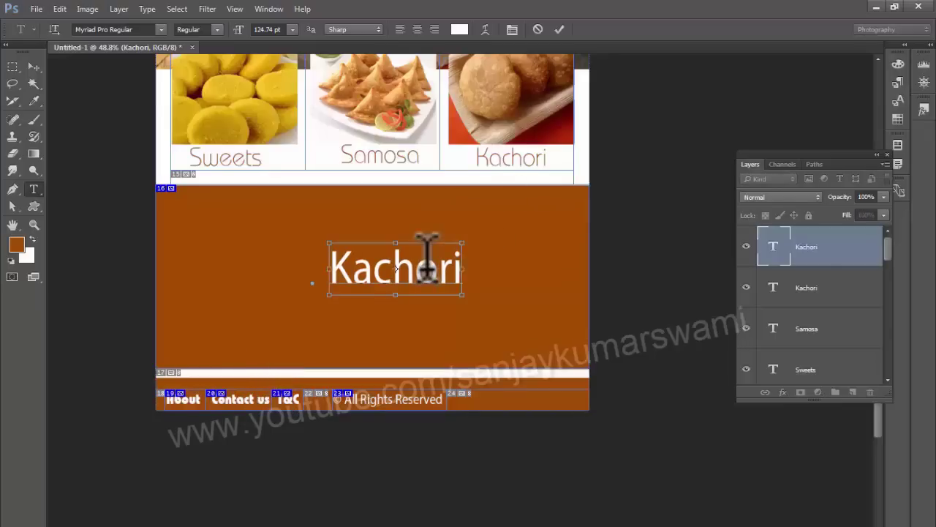
{"action": "key", "text": "ctrl+a"}
{"action": "type", "text": "Terms and conditions"}
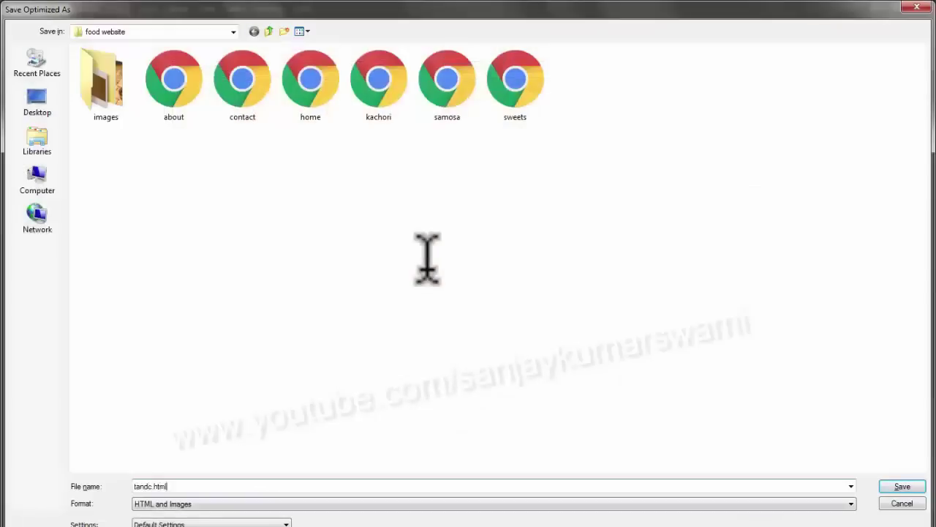
{"action": "key", "text": "Return"}
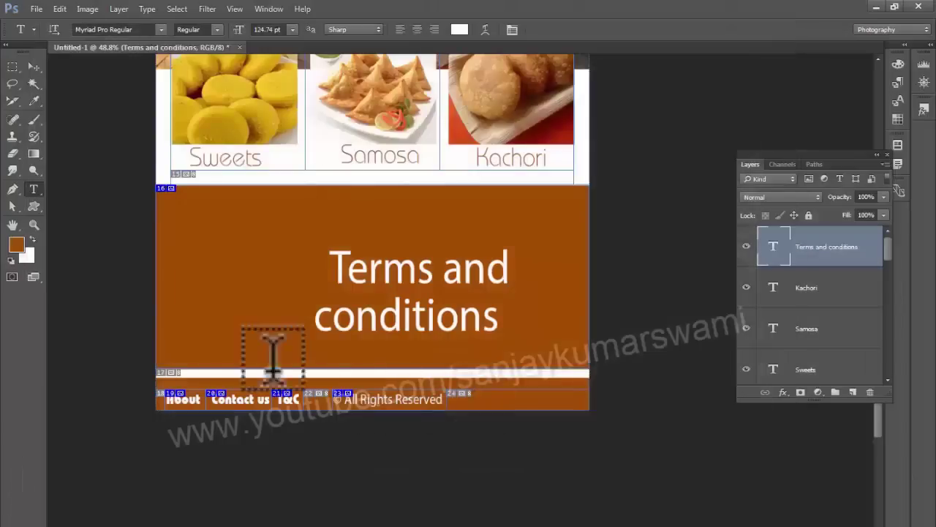
{"action": "scroll", "coordinate": [344, 270], "scroll_direction": "up", "scroll_amount": 4}
{"action": "scroll", "coordinate": [349, 271], "scroll_direction": "up", "scroll_amount": 3}
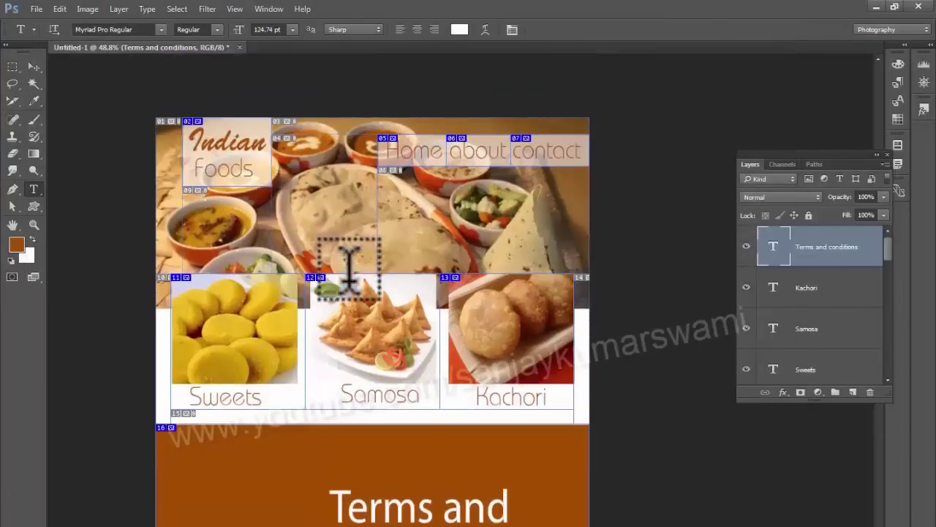
{"action": "scroll", "coordinate": [231, 209], "scroll_direction": "down", "scroll_amount": 2}
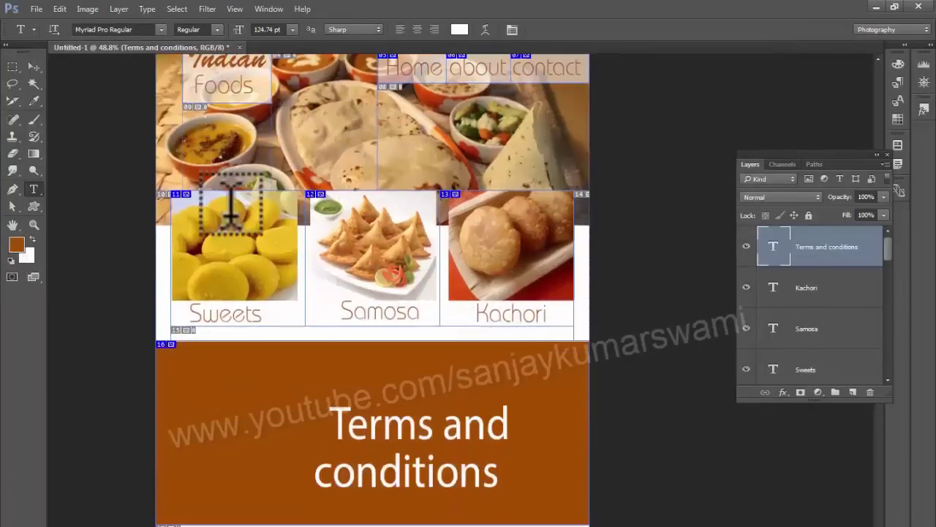
{"action": "scroll", "coordinate": [231, 207], "scroll_direction": "up", "scroll_amount": 5}
{"action": "scroll", "coordinate": [252, 167], "scroll_direction": "down", "scroll_amount": 1}
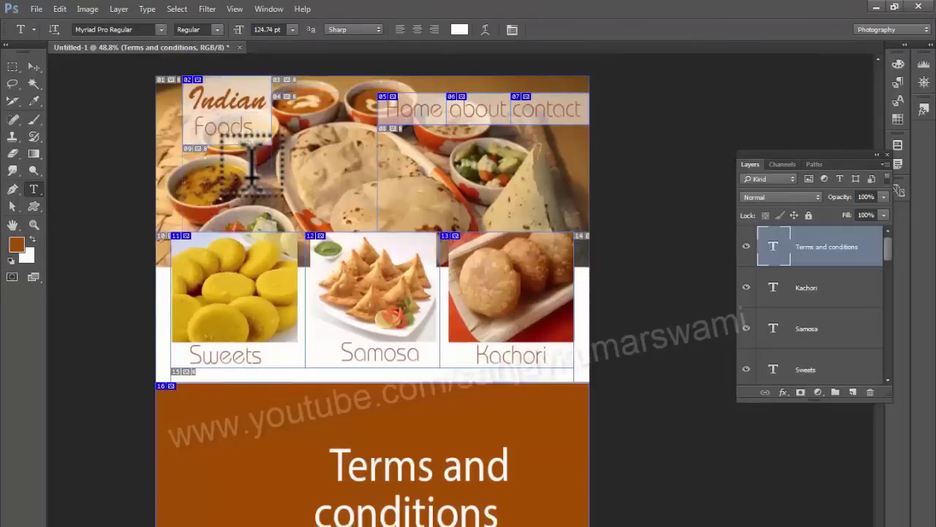
{"action": "scroll", "coordinate": [253, 167], "scroll_direction": "down", "scroll_amount": 3}
{"action": "scroll", "coordinate": [370, 249], "scroll_direction": "up", "scroll_amount": 2}
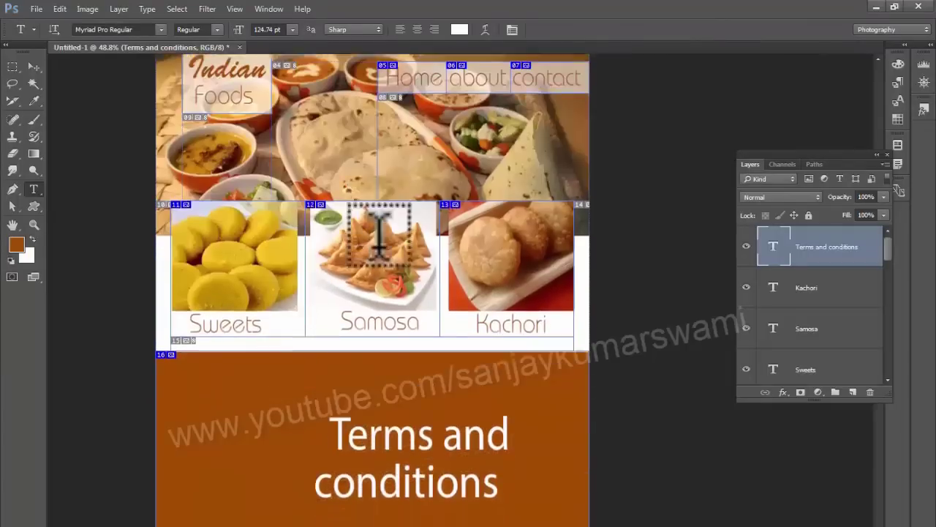
{"action": "scroll", "coordinate": [375, 234], "scroll_direction": "up", "scroll_amount": 4}
{"action": "scroll", "coordinate": [358, 234], "scroll_direction": "down", "scroll_amount": 2}
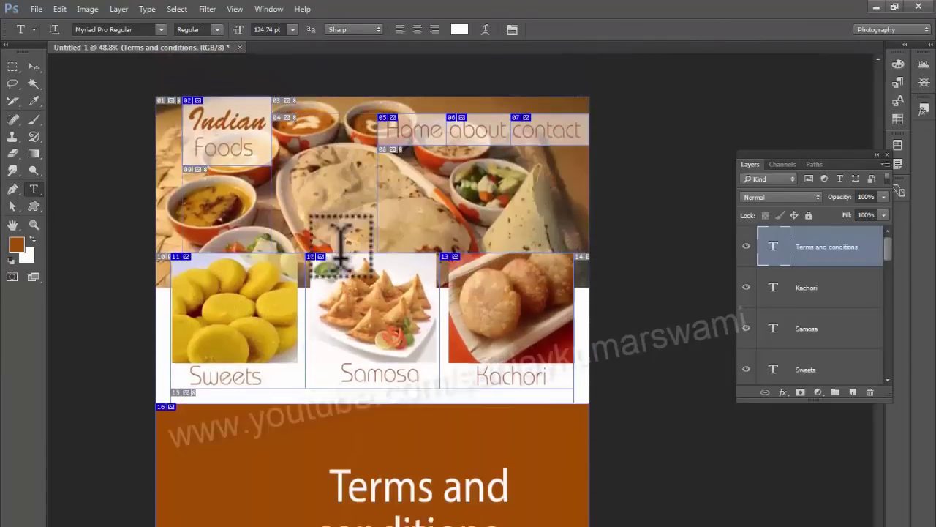
{"action": "scroll", "coordinate": [340, 252], "scroll_direction": "down", "scroll_amount": 2}
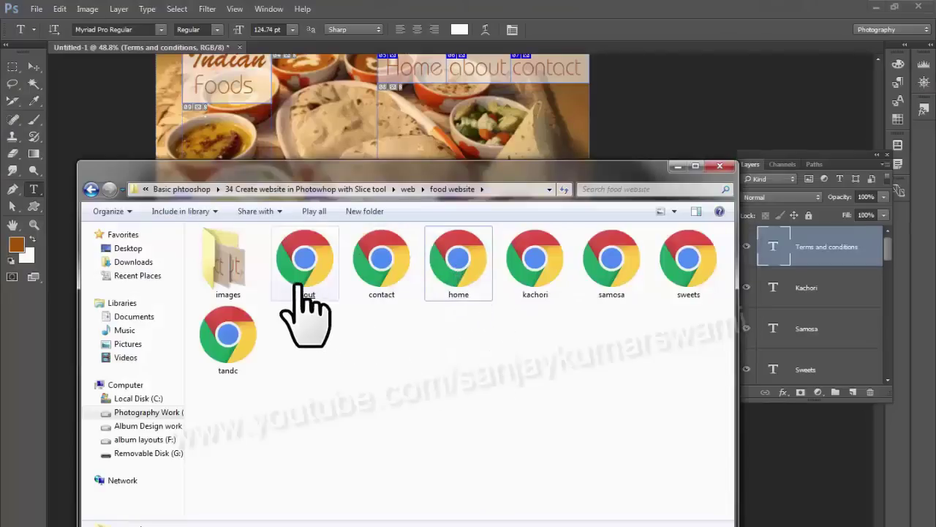
Step: Look over the exported HTML pages from about to tandc in the food website folder
{"action": "left_click", "coordinate": [302, 307]}
{"action": "left_click", "coordinate": [228, 338], "text": "shift"}
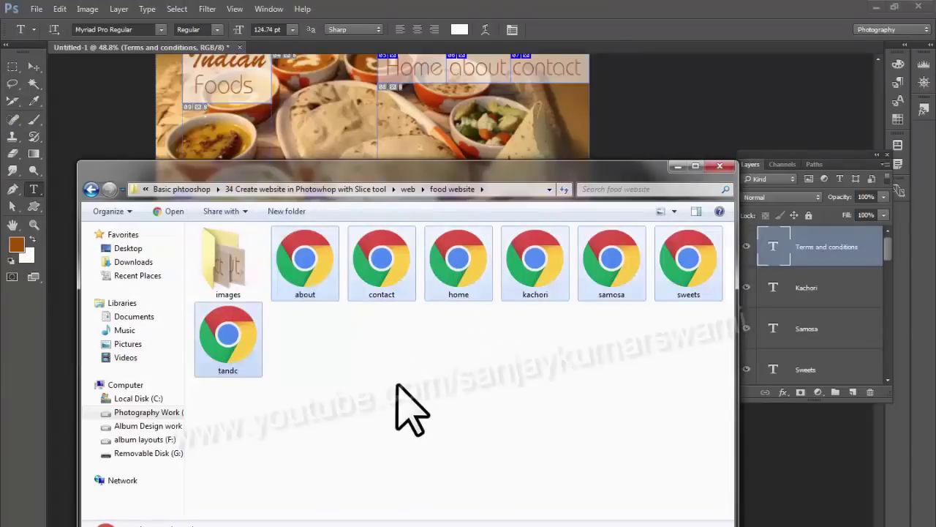
{"action": "left_click_drag", "start_coordinate": [414, 175], "coordinate": [423, 136]}
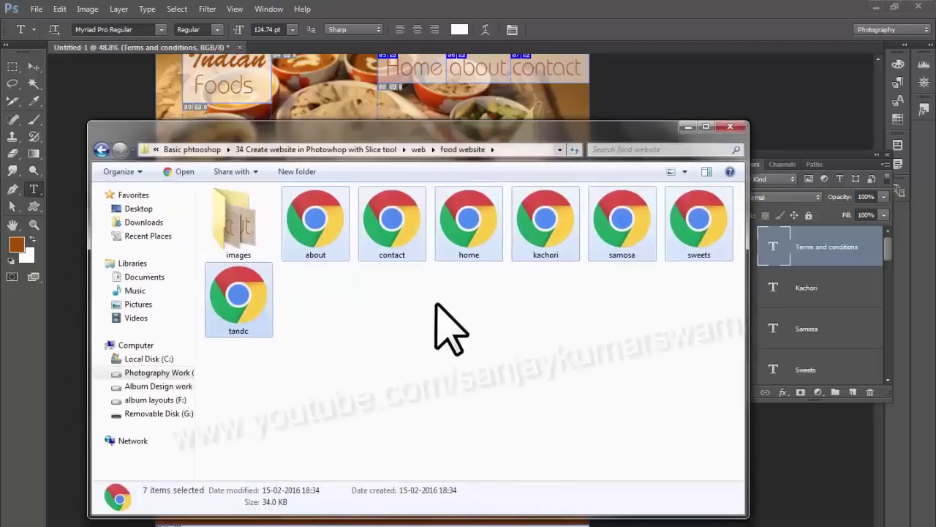
{"action": "left_click", "coordinate": [401, 306]}
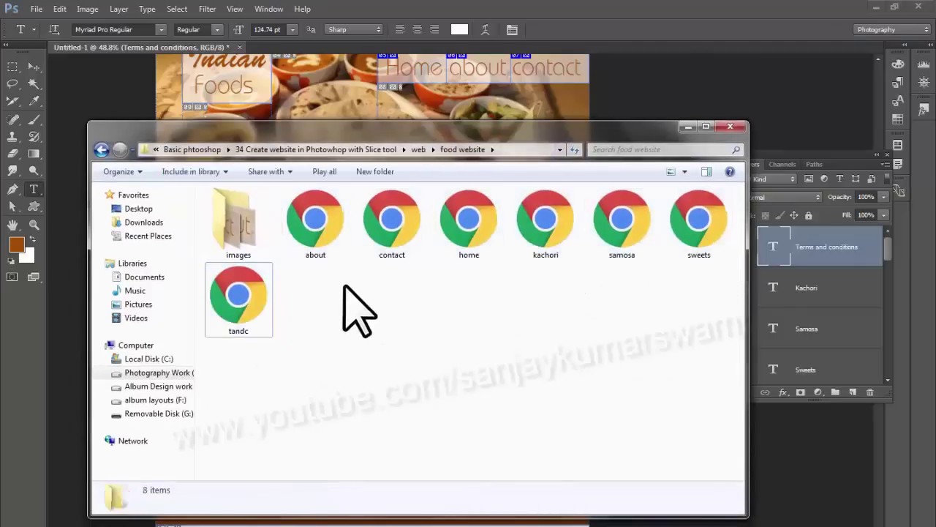
Step: Open the home page in the browser, check its brown band, and follow the about link to check that page
{"action": "double_click", "coordinate": [469, 234]}
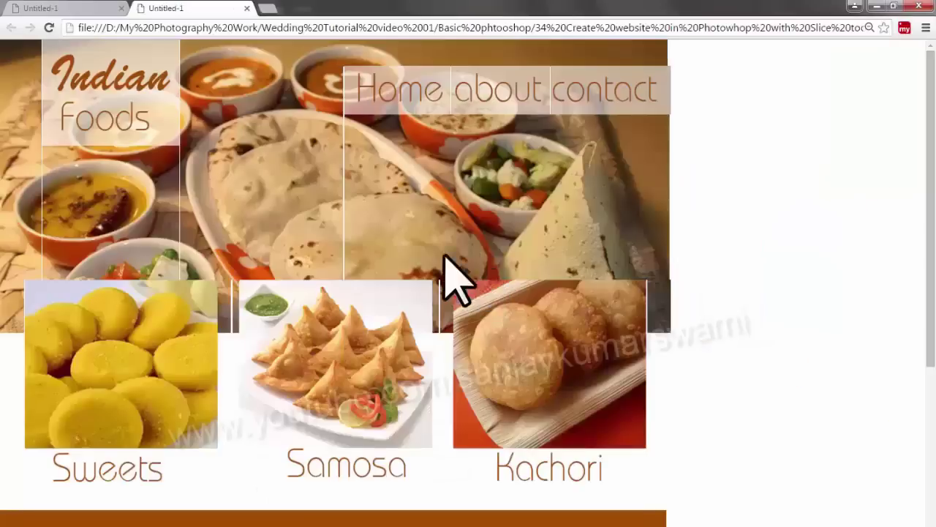
{"action": "scroll", "coordinate": [359, 270], "scroll_direction": "down", "scroll_amount": 4}
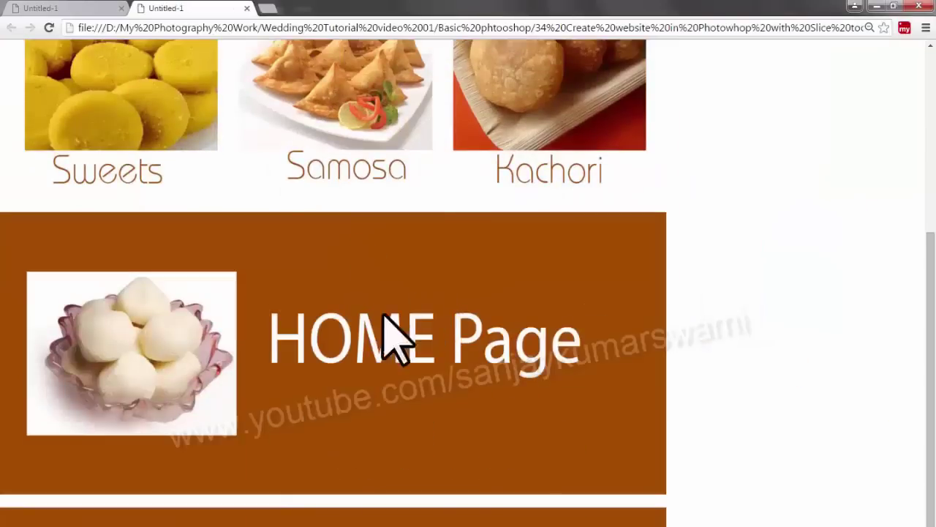
{"action": "scroll", "coordinate": [387, 334], "scroll_direction": "up", "scroll_amount": 4}
{"action": "left_click", "coordinate": [518, 101]}
{"action": "scroll", "coordinate": [449, 294], "scroll_direction": "down", "scroll_amount": 8}
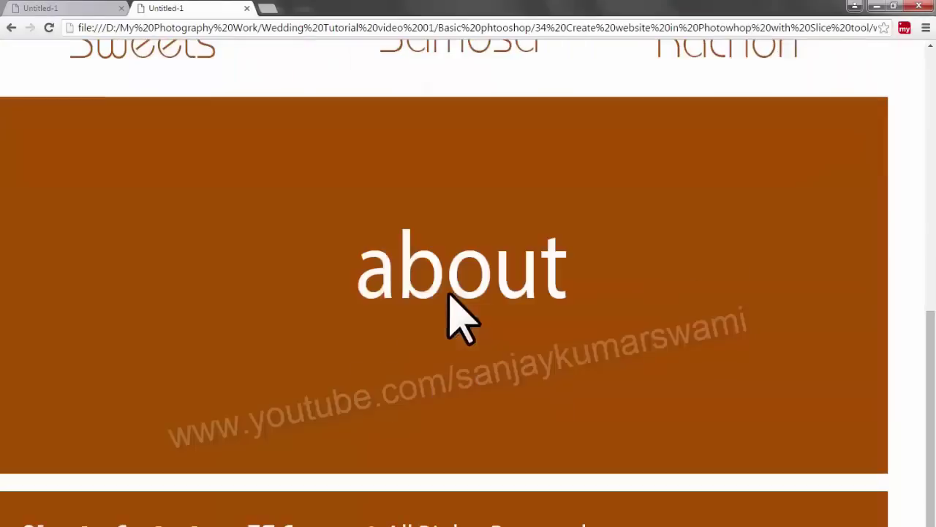
{"action": "scroll", "coordinate": [476, 259], "scroll_direction": "up", "scroll_amount": 8}
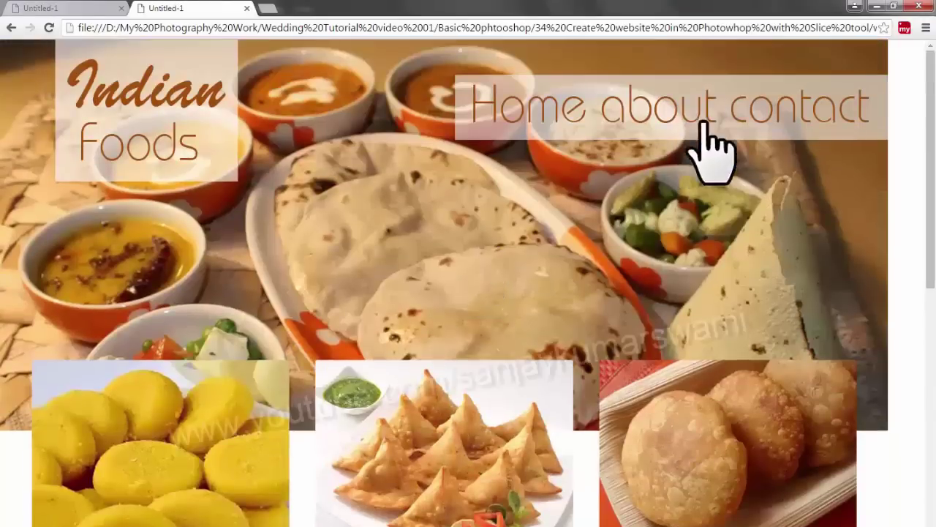
Step: Follow the header's contact link and check the contact page's brown band
{"action": "left_click", "coordinate": [743, 121]}
{"action": "scroll", "coordinate": [450, 292], "scroll_direction": "down", "scroll_amount": 8}
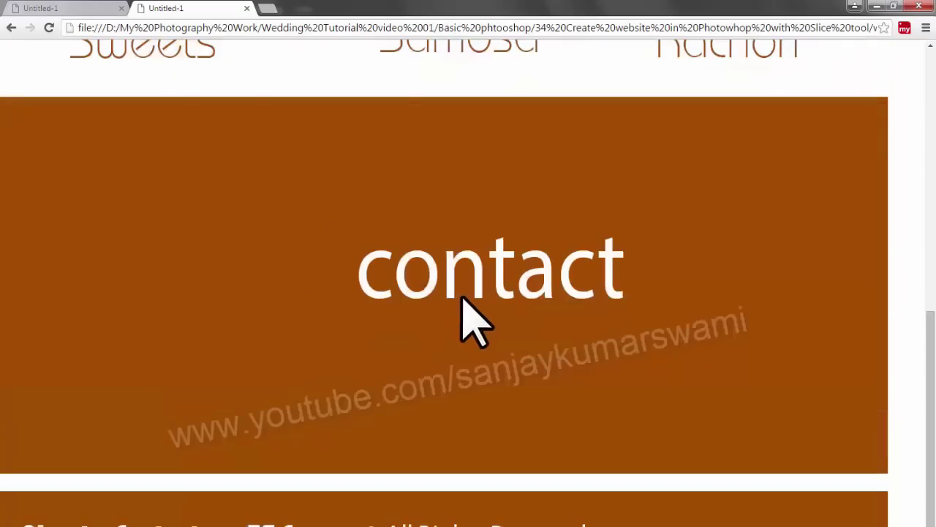
{"action": "scroll", "coordinate": [461, 292], "scroll_direction": "up", "scroll_amount": 8}
{"action": "scroll", "coordinate": [247, 288], "scroll_direction": "down", "scroll_amount": 8}
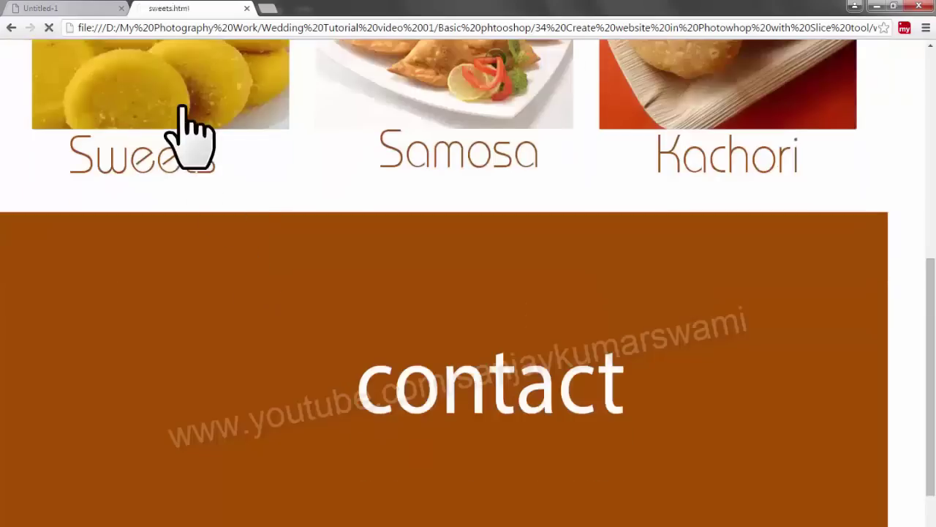
Step: Test the Sweets, Samosa and Kachori picture links and check the brown band on each page
{"action": "left_click", "coordinate": [188, 136]}
{"action": "scroll", "coordinate": [439, 293], "scroll_direction": "down", "scroll_amount": 8}
{"action": "scroll", "coordinate": [479, 242], "scroll_direction": "up", "scroll_amount": 3}
{"action": "left_click", "coordinate": [479, 188]}
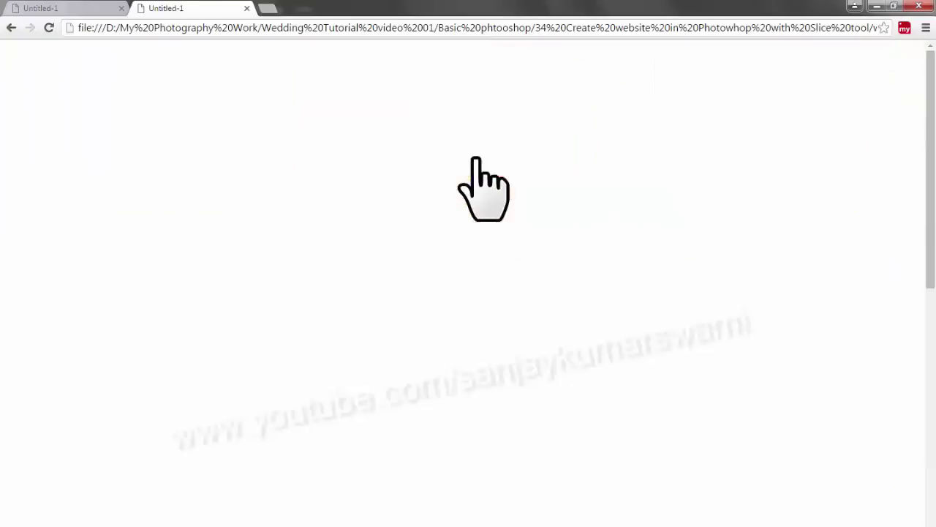
{"action": "scroll", "coordinate": [450, 271], "scroll_direction": "down", "scroll_amount": 8}
{"action": "left_click", "coordinate": [714, 59]}
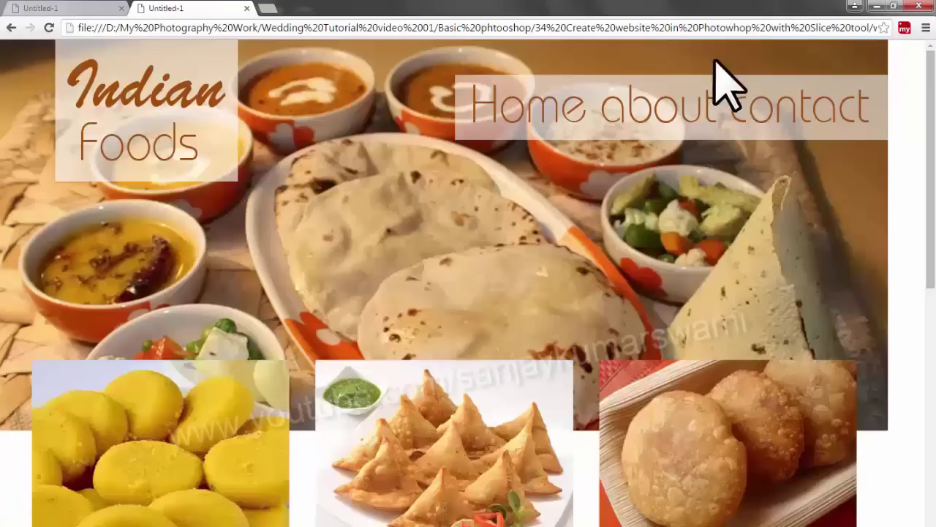
{"action": "scroll", "coordinate": [510, 303], "scroll_direction": "down", "scroll_amount": 8}
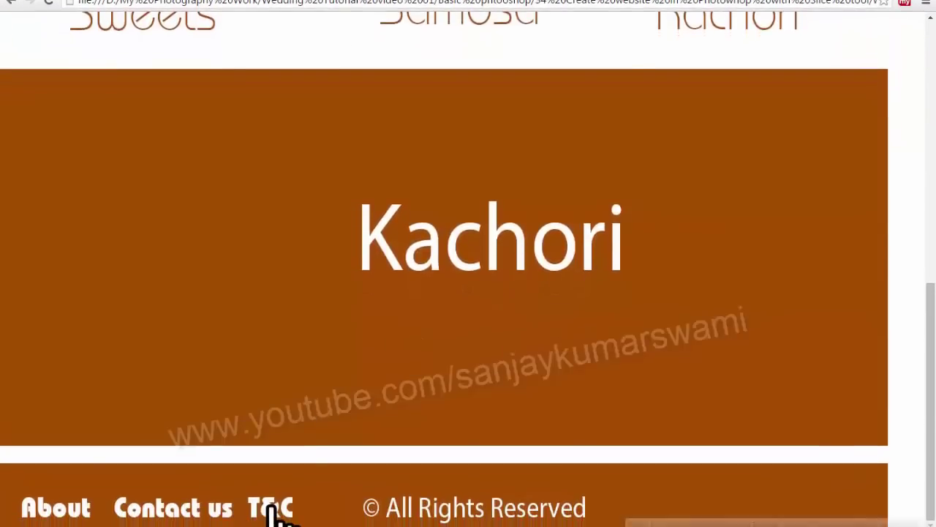
Step: Test the footer's T&C, About and Contact us links and check the page each one opens
{"action": "left_click", "coordinate": [270, 521]}
{"action": "scroll", "coordinate": [439, 351], "scroll_direction": "down", "scroll_amount": 8}
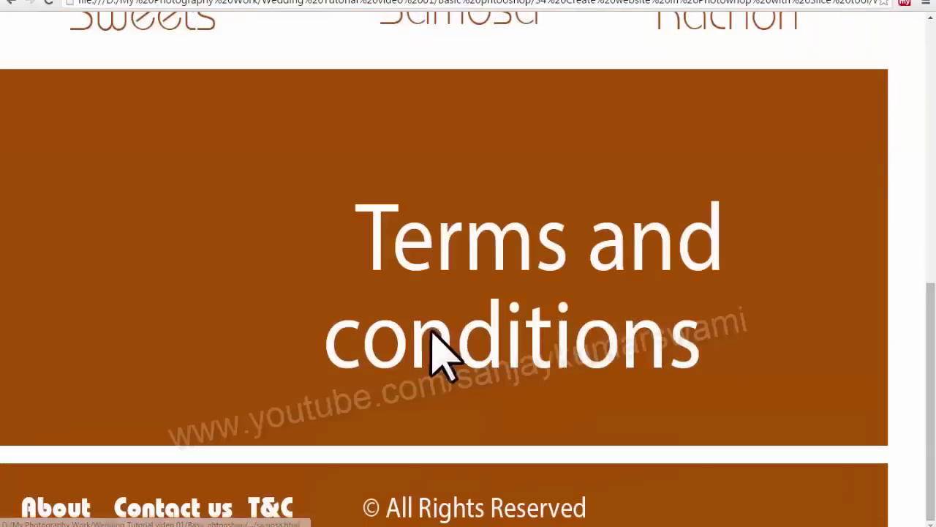
{"action": "left_click", "coordinate": [53, 508]}
{"action": "scroll", "coordinate": [497, 310], "scroll_direction": "down", "scroll_amount": 8}
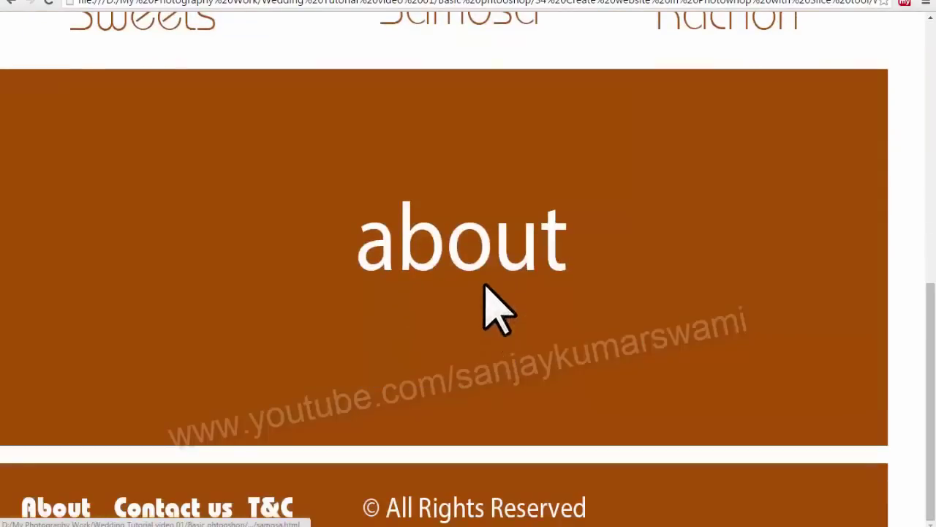
{"action": "left_click", "coordinate": [188, 507]}
{"action": "scroll", "coordinate": [490, 344], "scroll_direction": "down", "scroll_amount": 8}
{"action": "scroll", "coordinate": [512, 366], "scroll_direction": "up", "scroll_amount": 8}
Step: Follow the Indian Foods logo link to check the home page, and switch back to Photoshop
{"action": "left_click", "coordinate": [178, 105]}
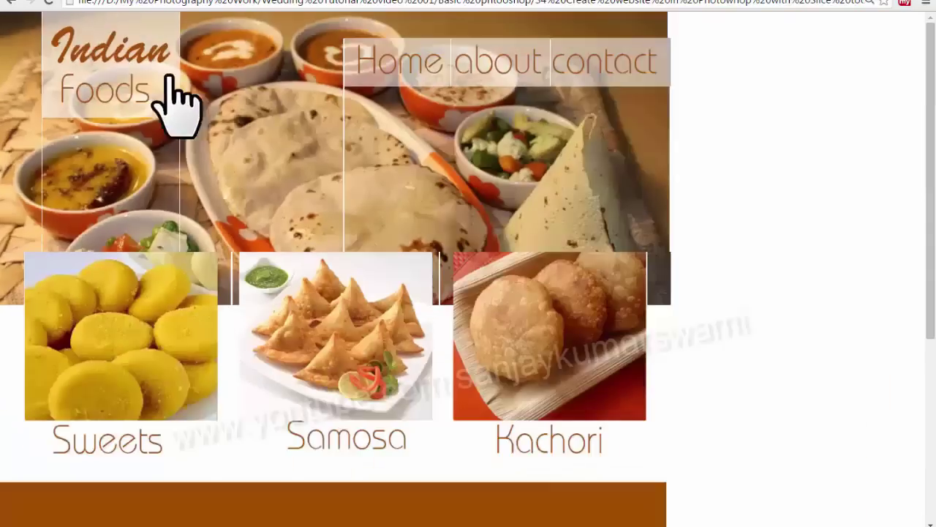
{"action": "scroll", "coordinate": [437, 314], "scroll_direction": "down", "scroll_amount": 5}
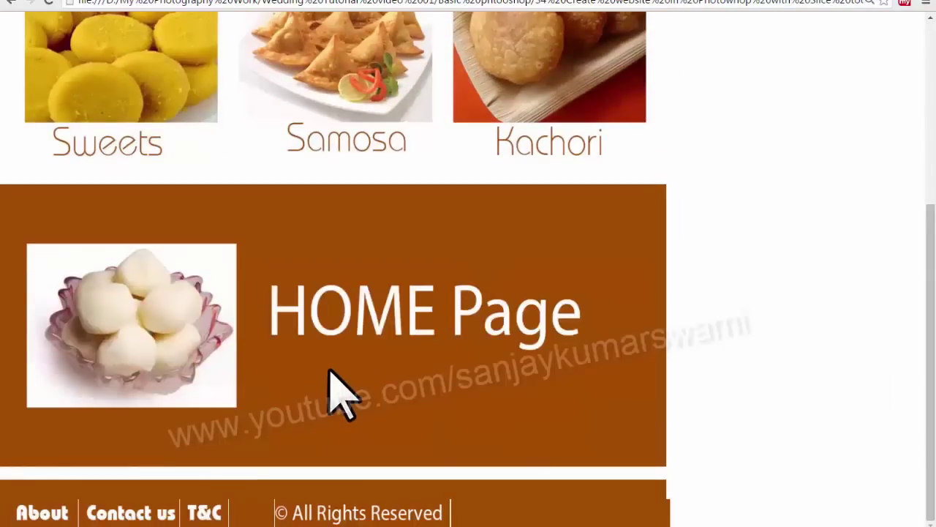
{"action": "key", "text": "alt+Tab"}
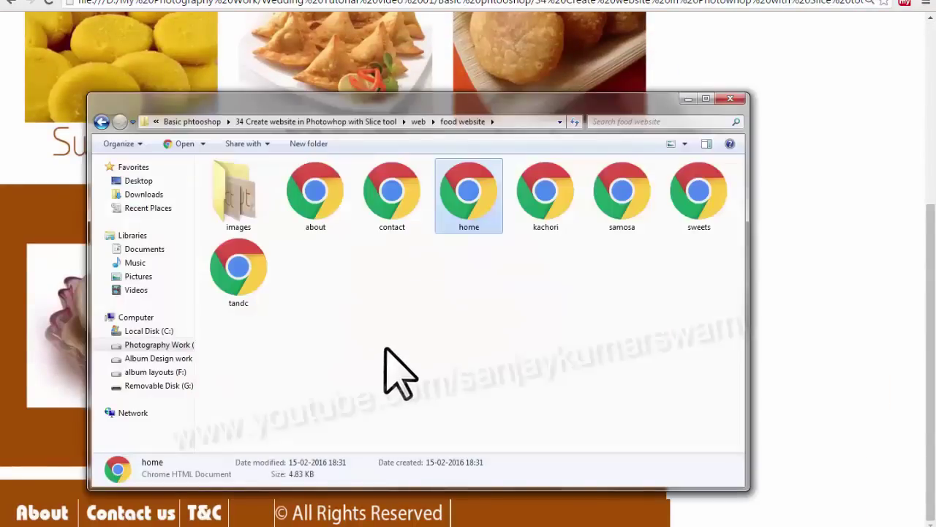
{"action": "key", "text": "alt+Tab"}
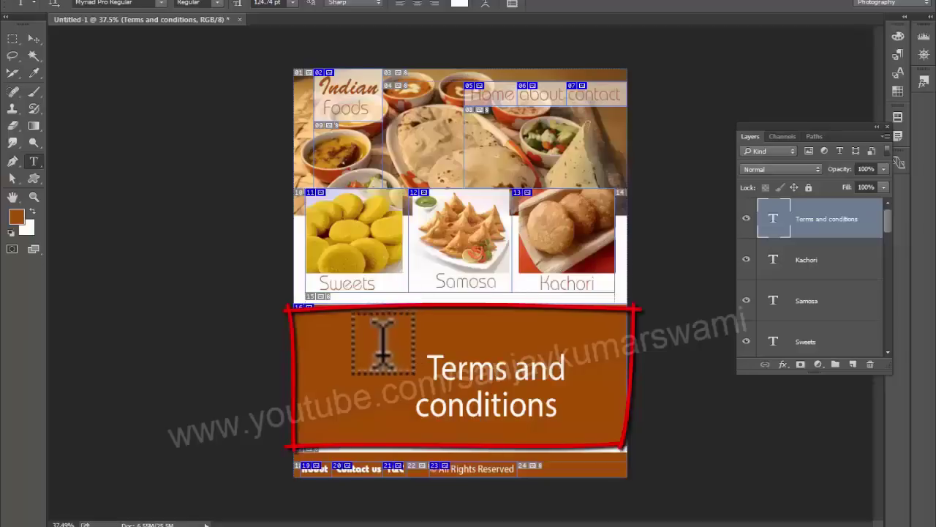
Step: Outline the brown content band with a rectangular selection and deselect it
{"action": "left_click_drag", "start_coordinate": [299, 308], "coordinate": [658, 446]}
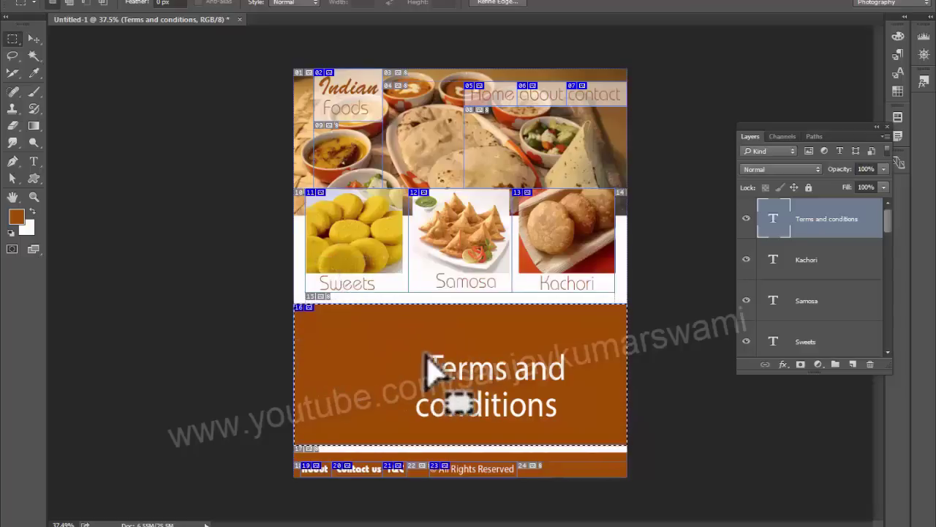
{"action": "left_click", "coordinate": [260, 337]}
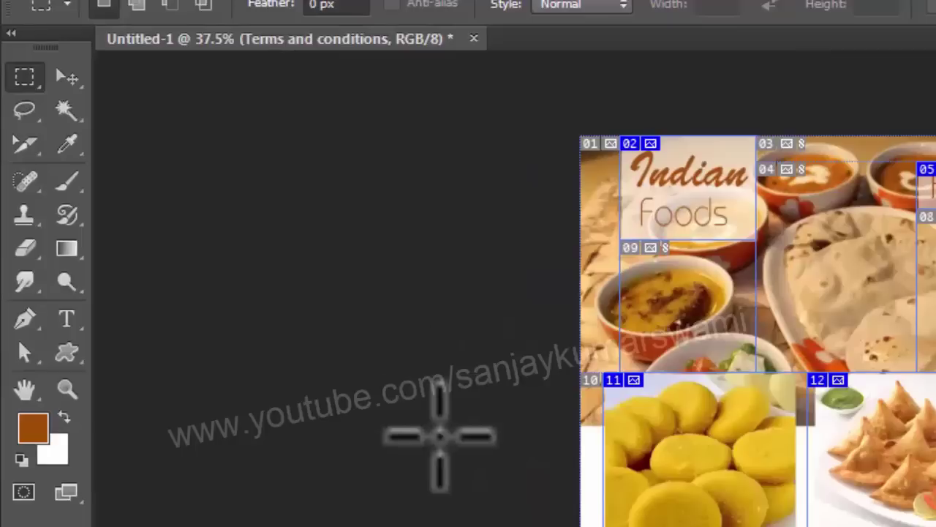
Step: Use the Slice Select Tool to try target "_blank" and alt tag "sweets" in the Sweets slice's options, and close them without applying
{"action": "left_click", "coordinate": [22, 144]}
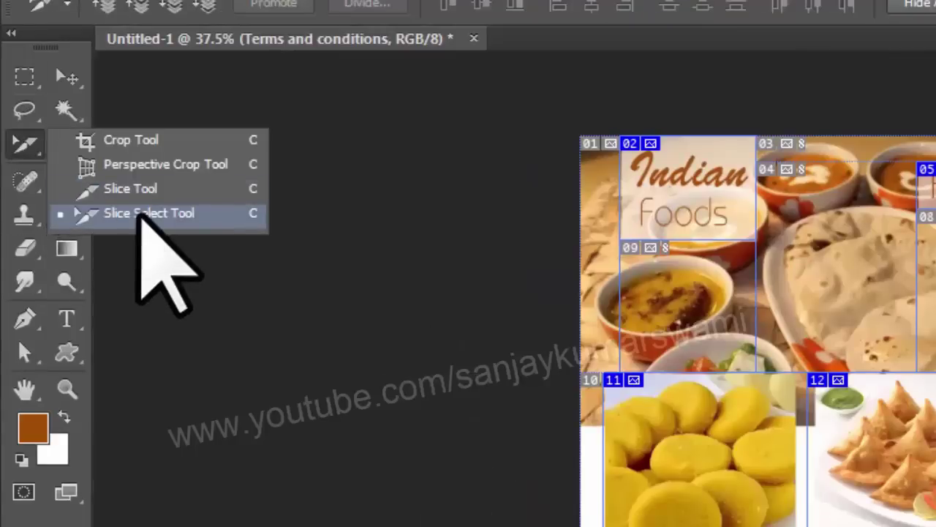
{"action": "left_click", "coordinate": [140, 212]}
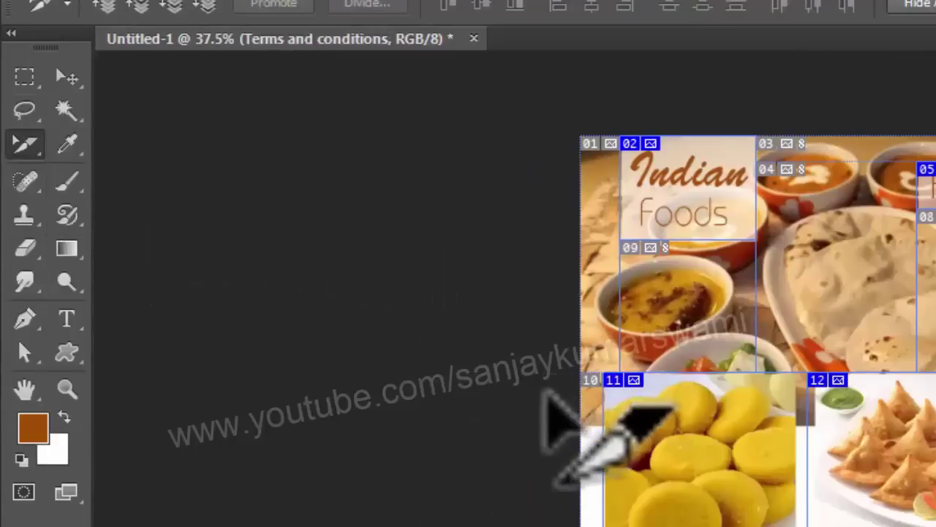
{"action": "double_click", "coordinate": [609, 399]}
{"action": "left_click_drag", "start_coordinate": [109, 73], "coordinate": [527, 96]}
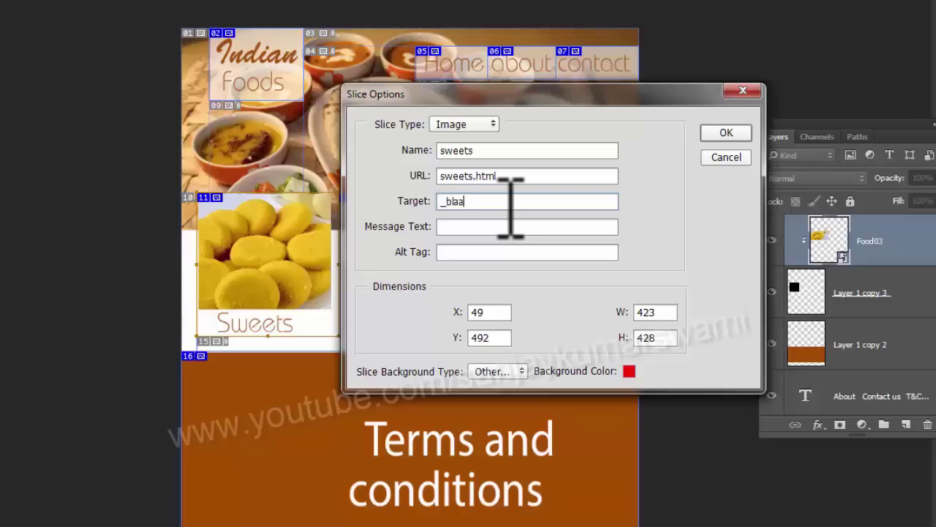
{"action": "type", "text": "k"}
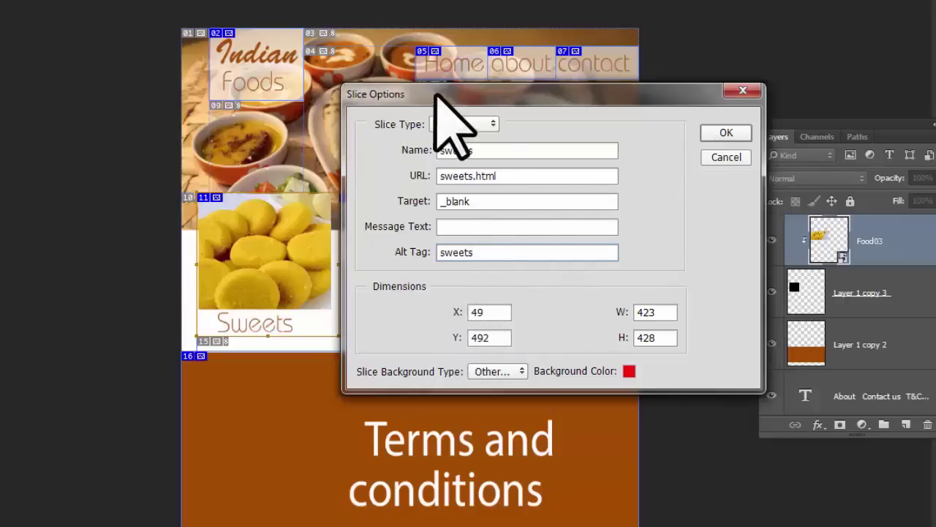
{"action": "left_click_drag", "start_coordinate": [435, 89], "coordinate": [610, 87]}
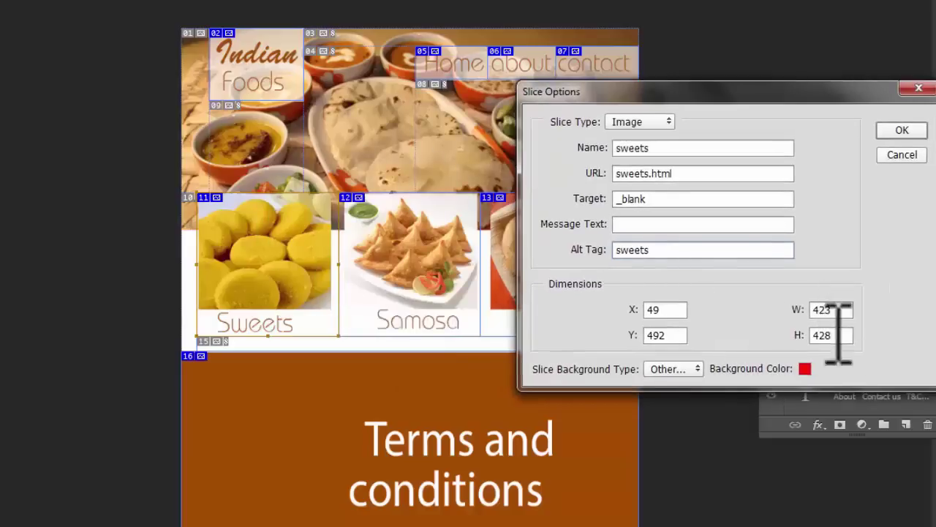
{"action": "left_click_drag", "start_coordinate": [665, 96], "coordinate": [509, 146]}
{"action": "left_click", "coordinate": [772, 141]}
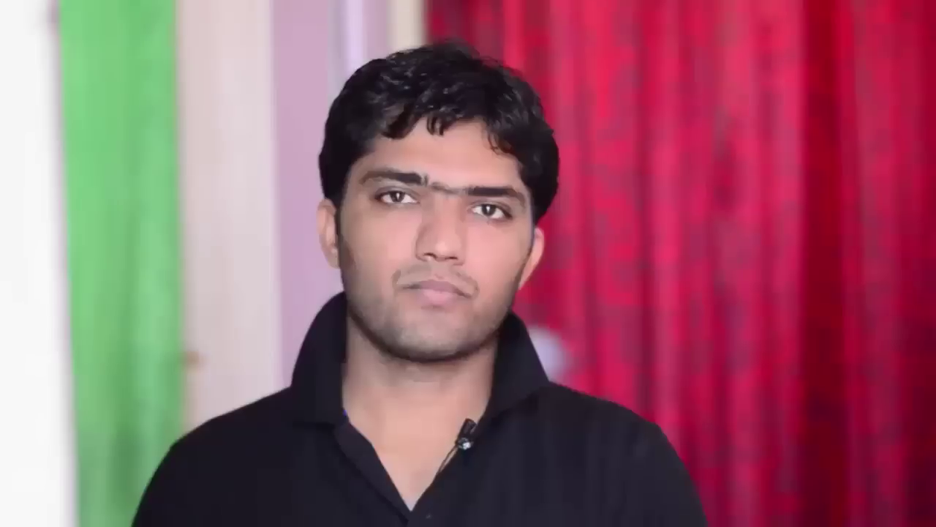